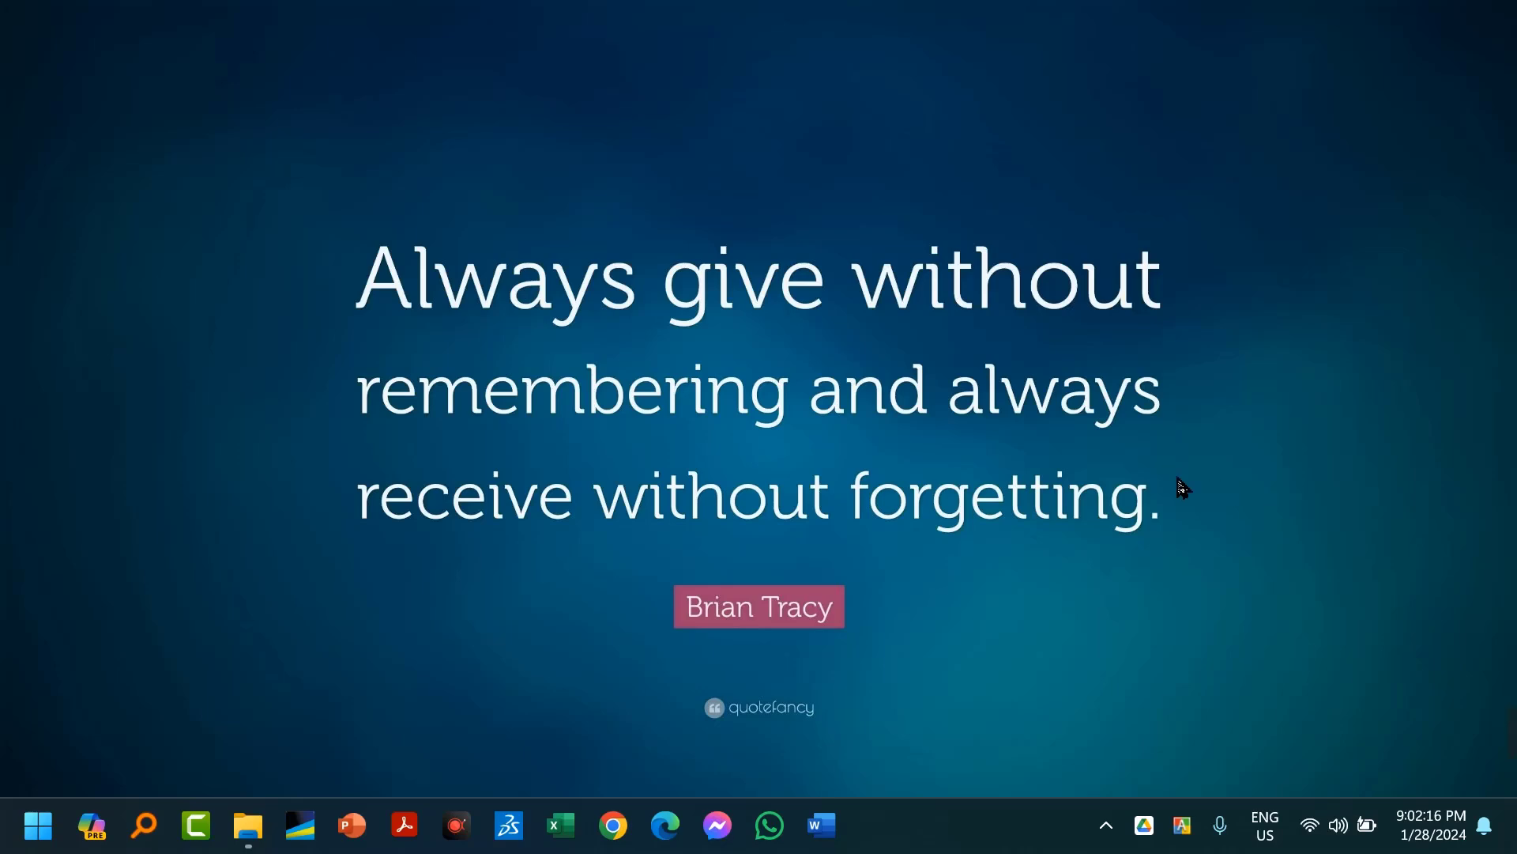
Open Test Folder in File Explorer and rename the Excel workbook as Test Data.
{"action": "left_click", "coordinate": [256, 830]}
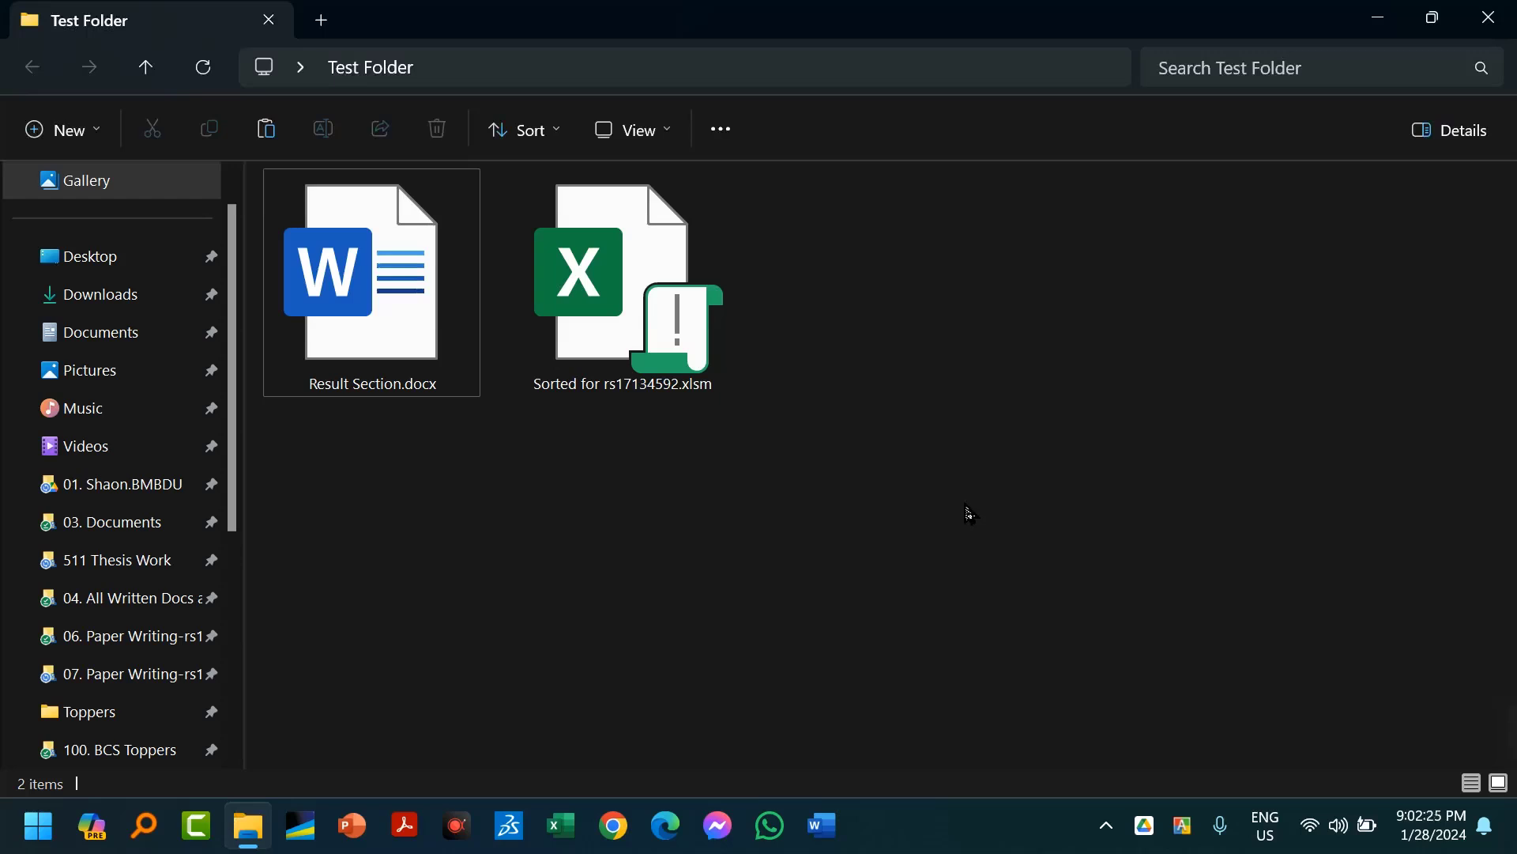
{"action": "left_click", "coordinate": [620, 325]}
{"action": "key", "text": "F2"}
{"action": "type", "text": "Test"}
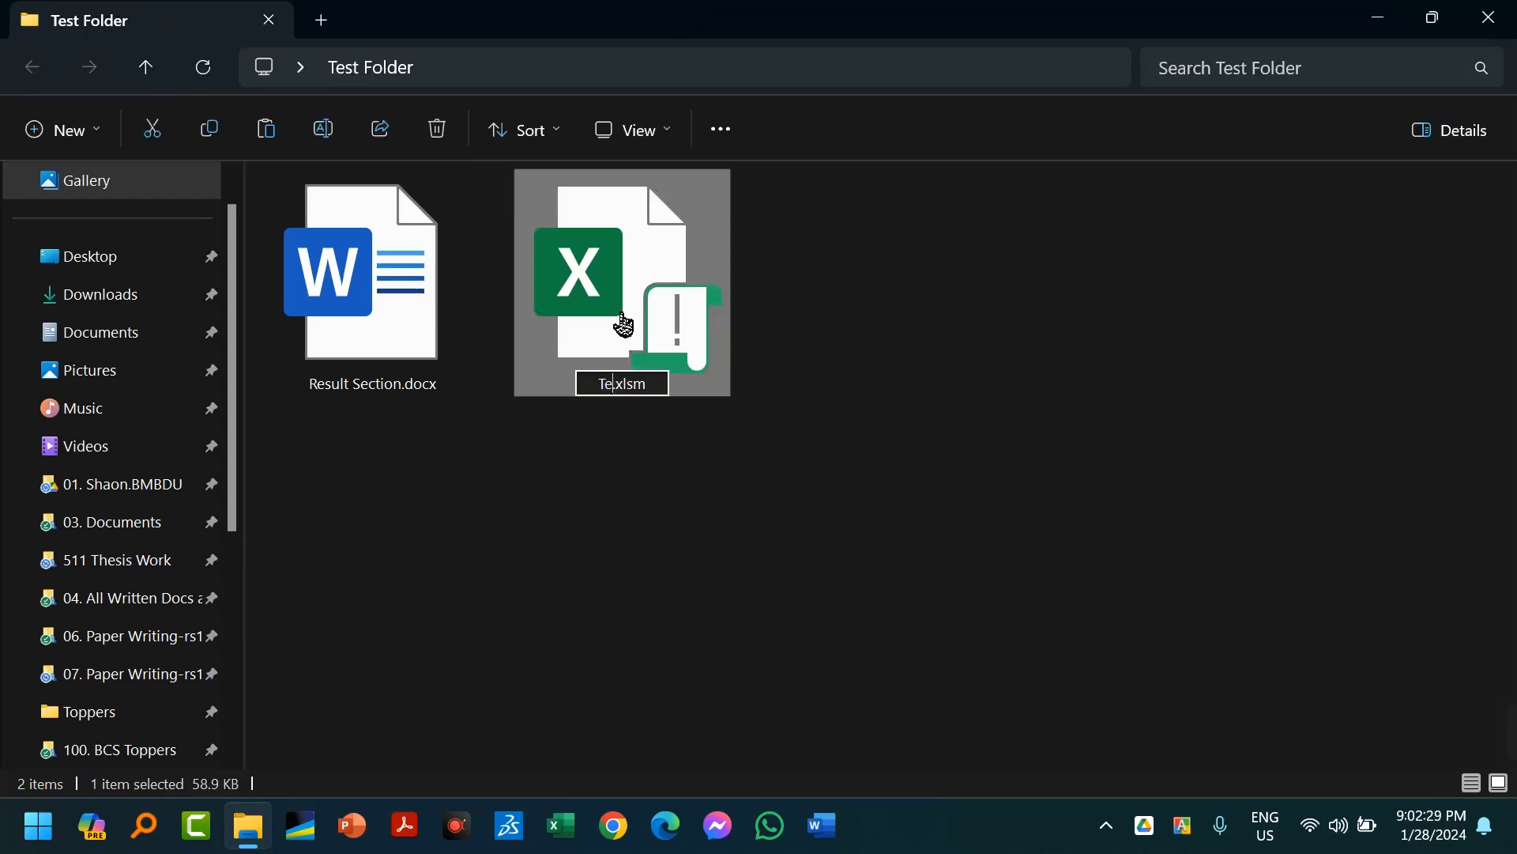
{"action": "type", "text": " Data"}
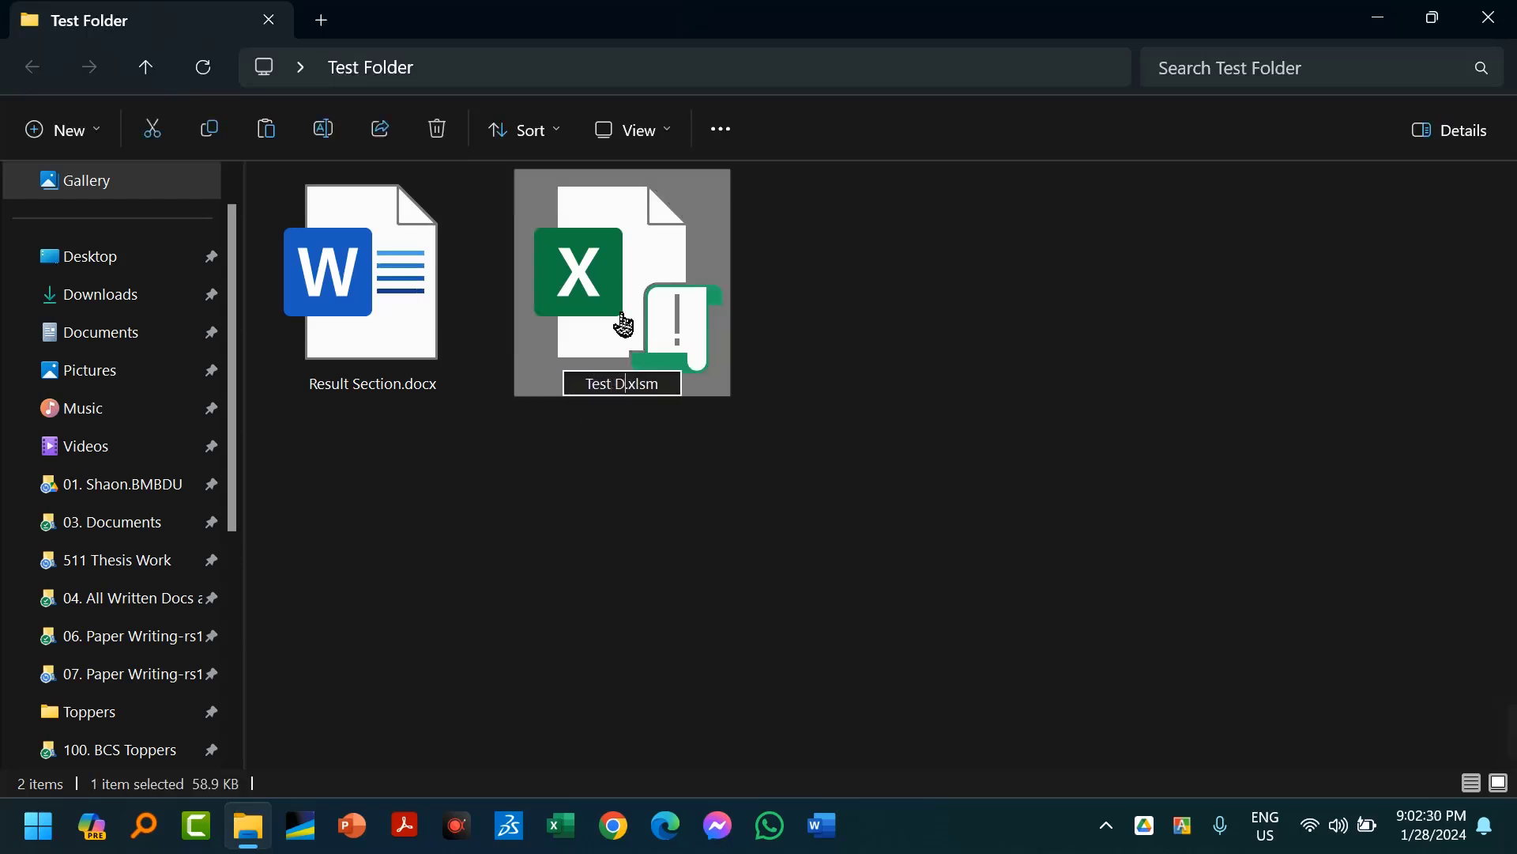
{"action": "key", "text": "Return"}
{"action": "left_click", "coordinate": [591, 531]}
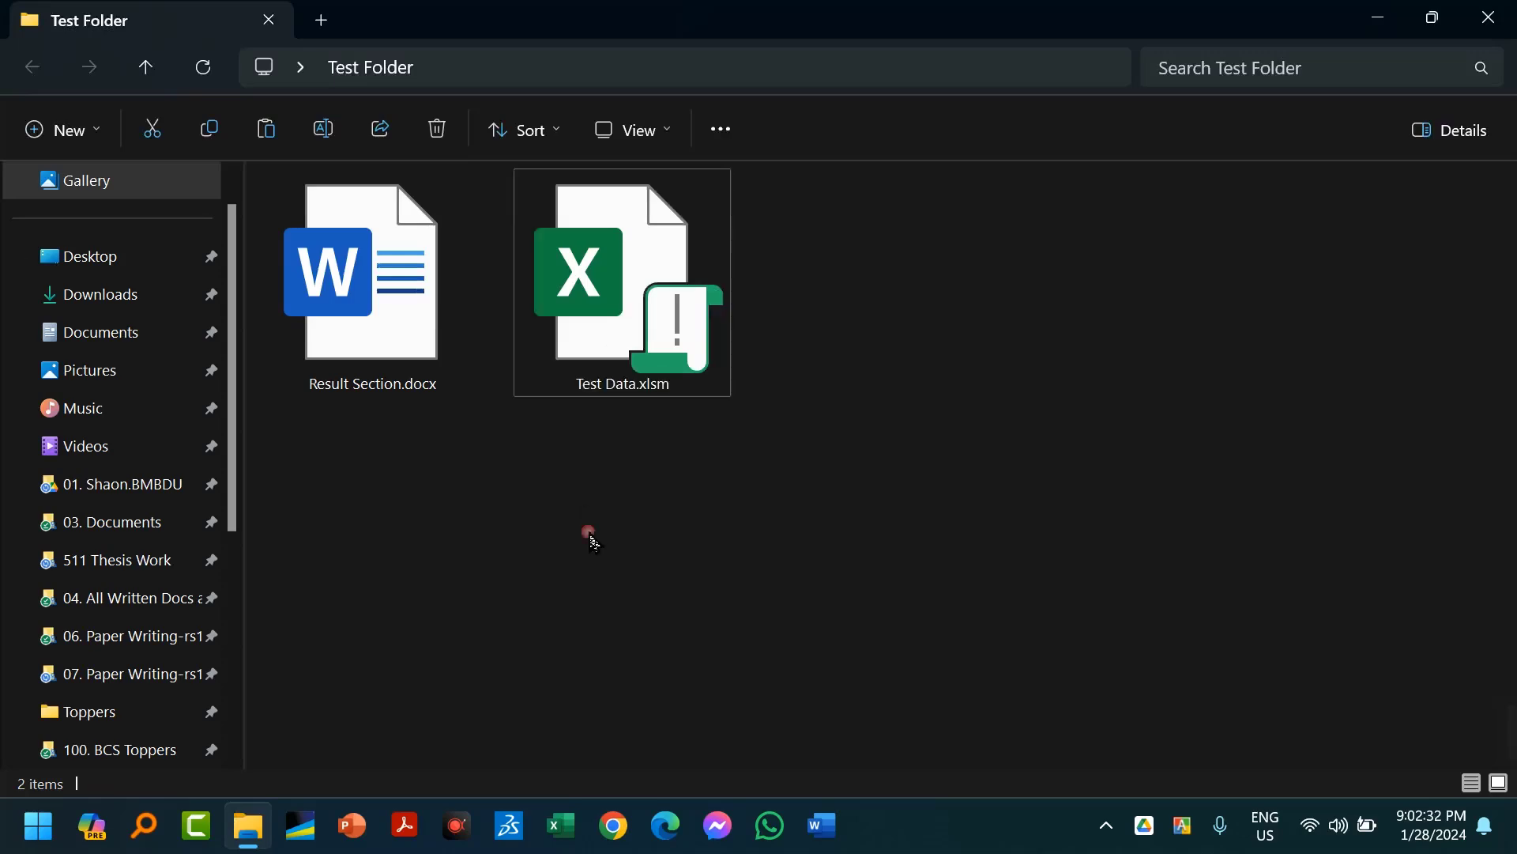
Open Result Section.docx and insert "Average" before "Age (Year)" in the Variables column of Table 1.
{"action": "left_click", "coordinate": [443, 342]}
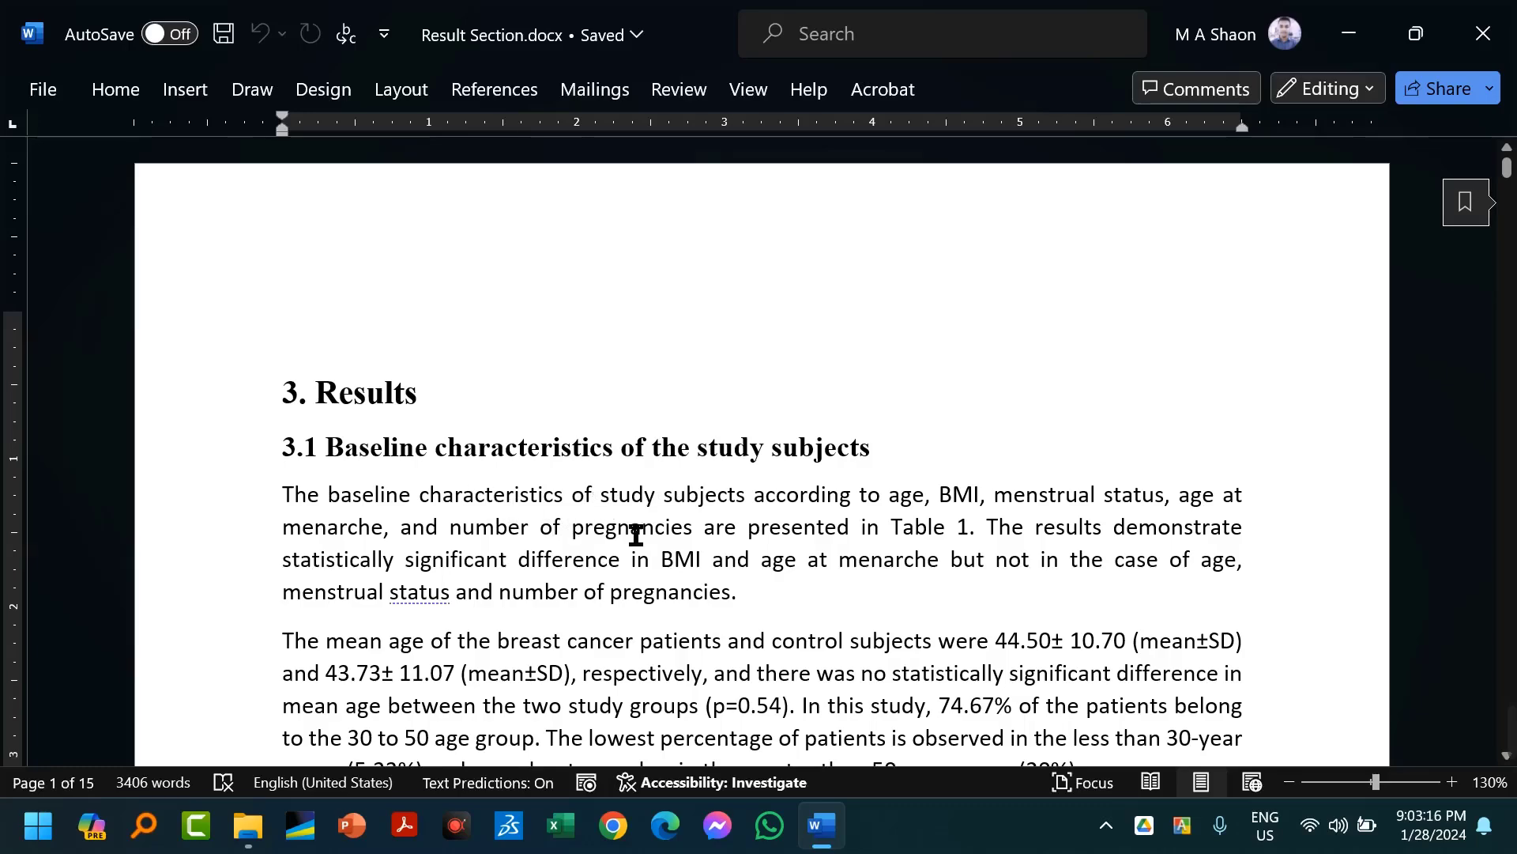
{"action": "scroll", "coordinate": [726, 583], "scroll_direction": "down", "scroll_amount": 1}
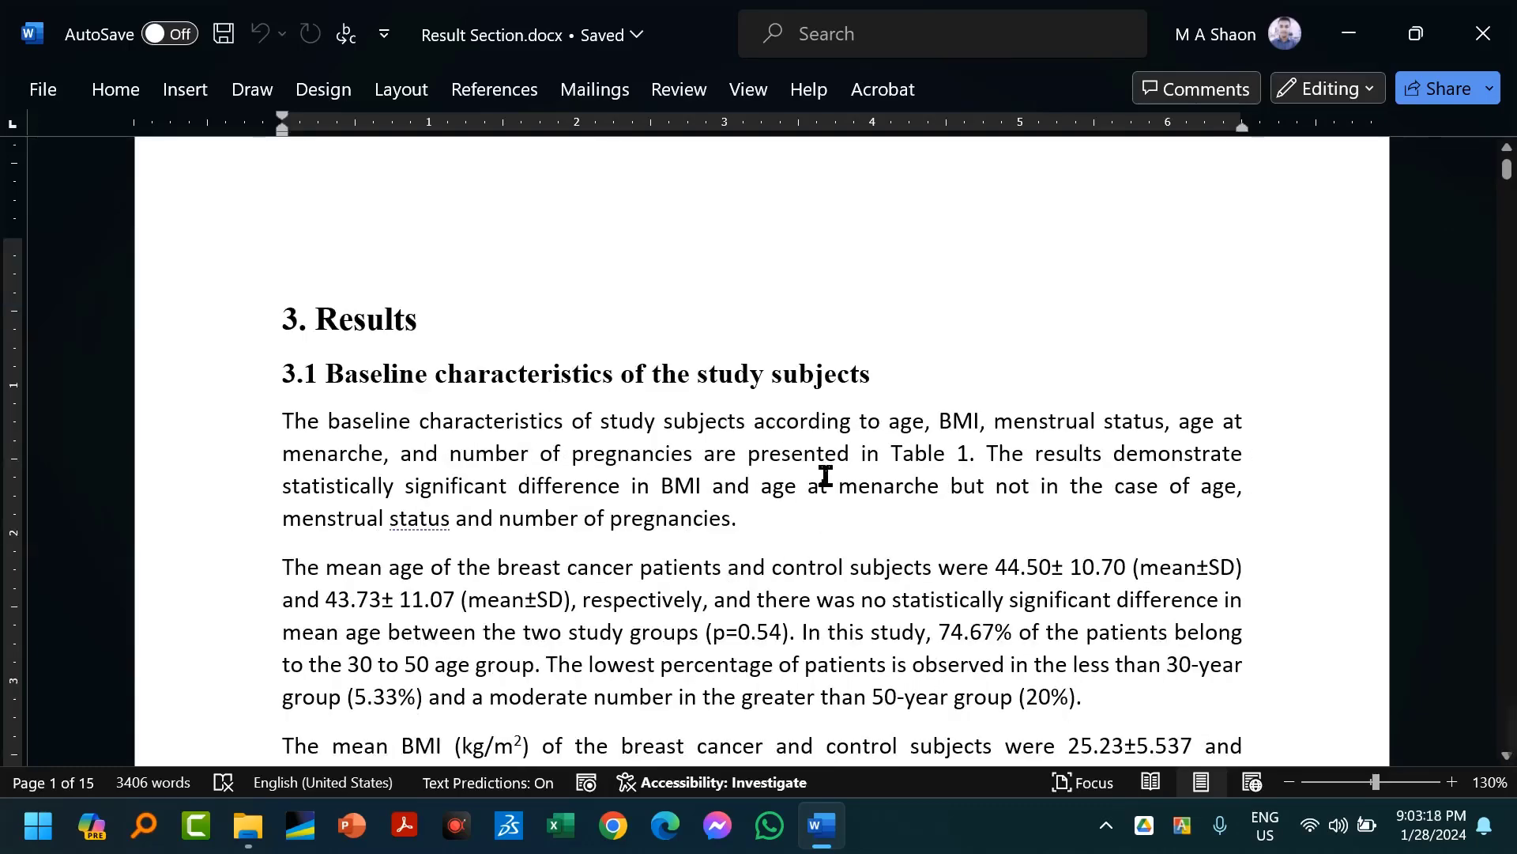
{"action": "scroll", "coordinate": [825, 475], "scroll_direction": "down", "scroll_amount": 10}
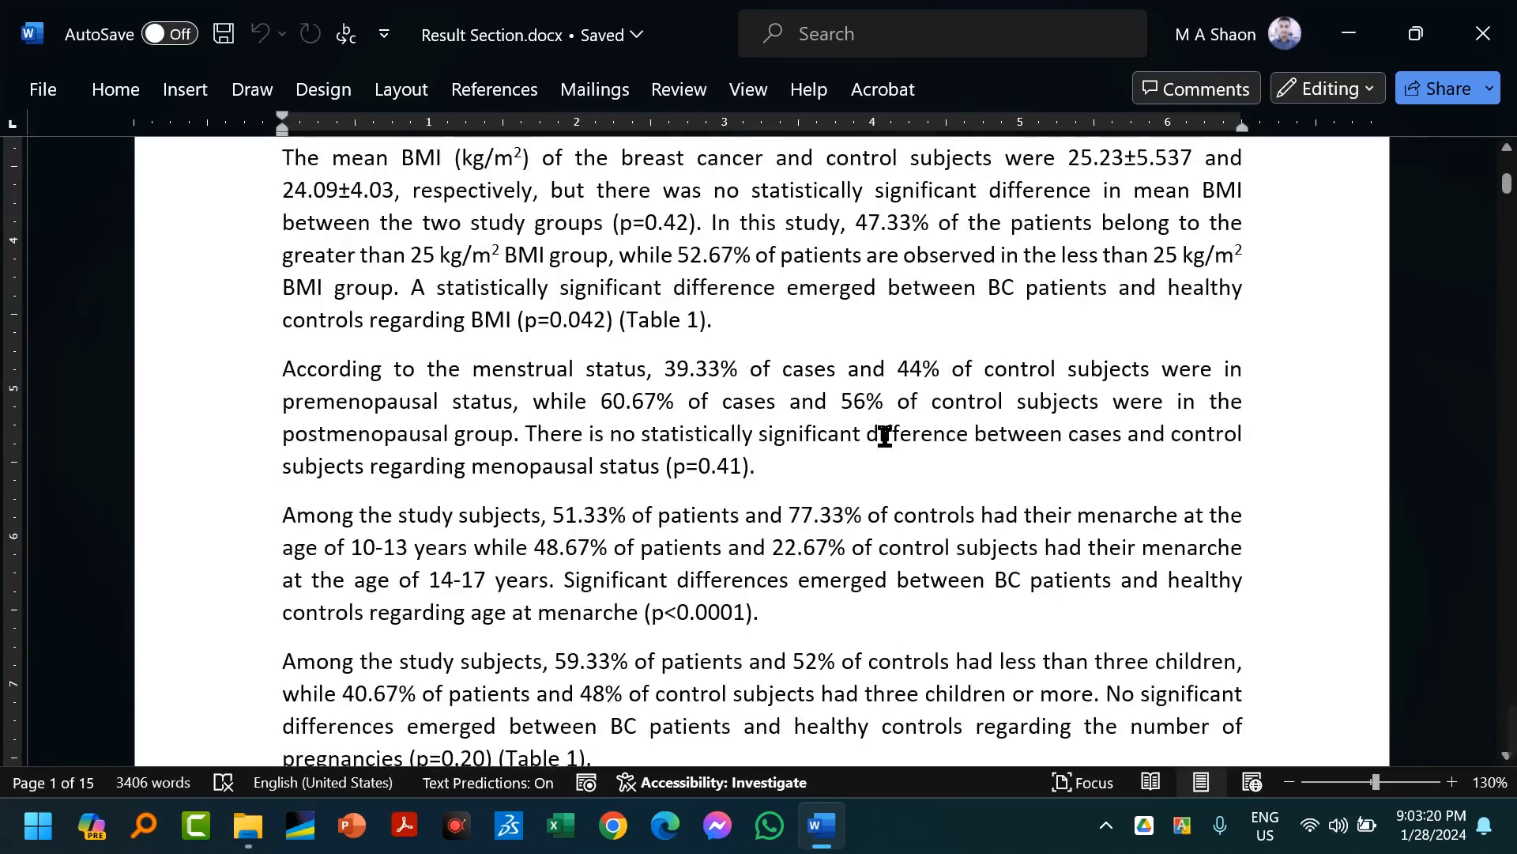
{"action": "scroll", "coordinate": [948, 413], "scroll_direction": "down", "scroll_amount": 2}
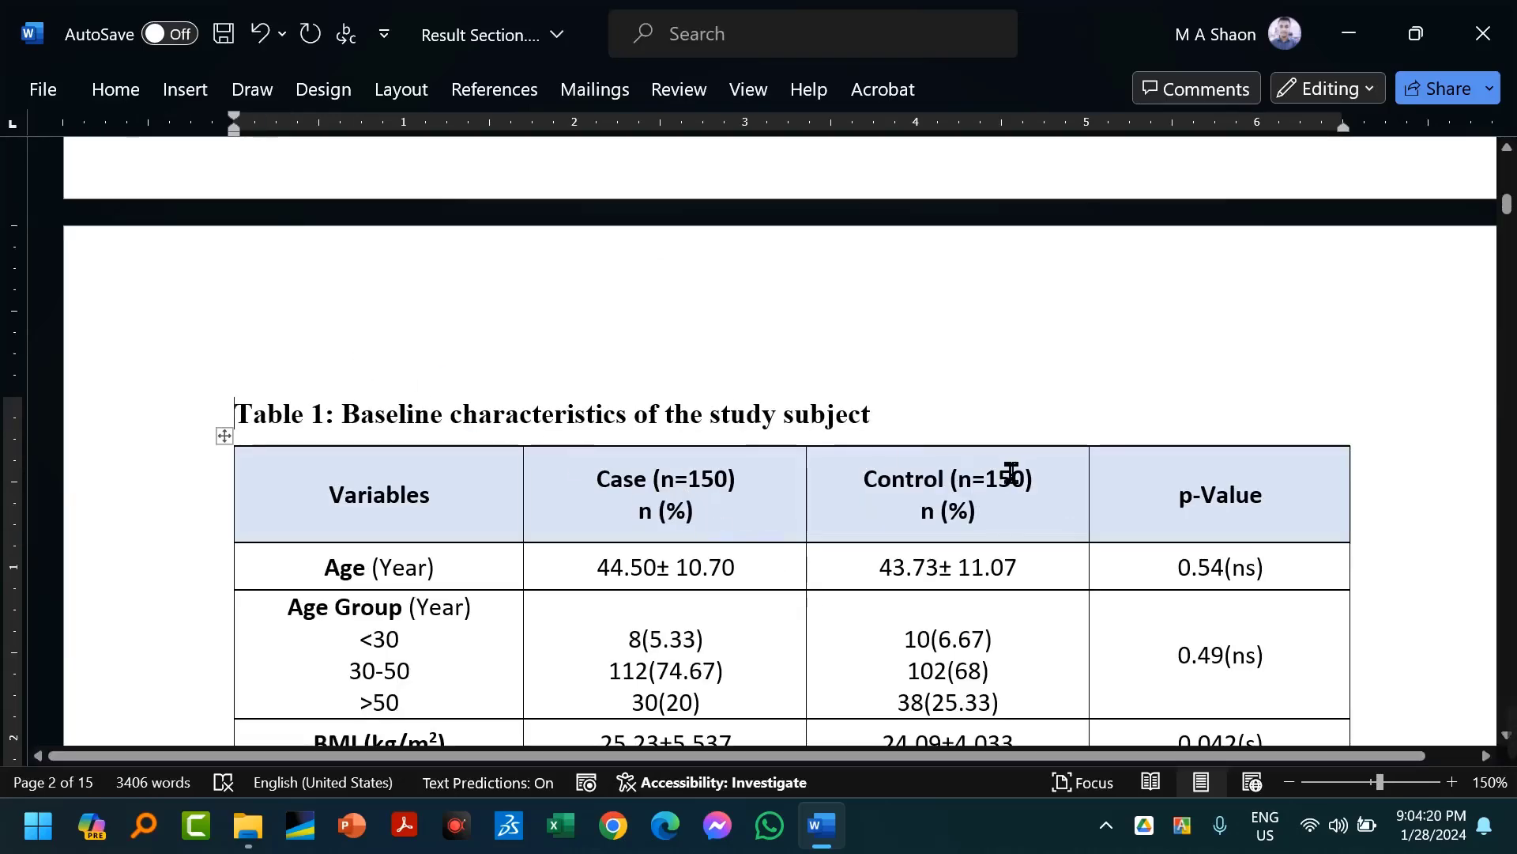
{"action": "scroll", "coordinate": [1012, 472], "scroll_direction": "down", "scroll_amount": 2}
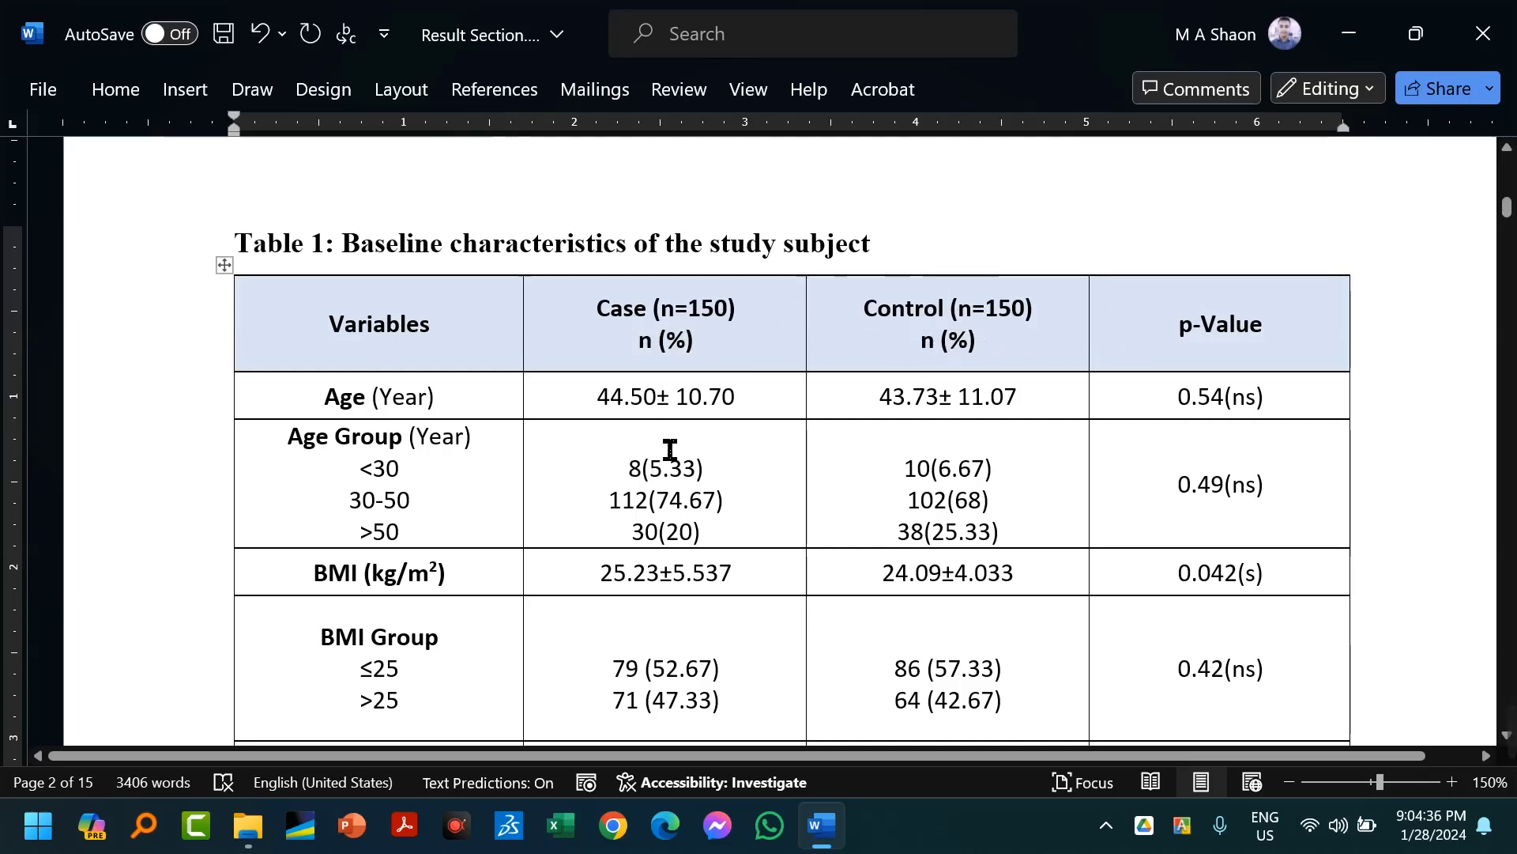
{"action": "left_click", "coordinate": [325, 397]}
{"action": "type", "text": "Average"}
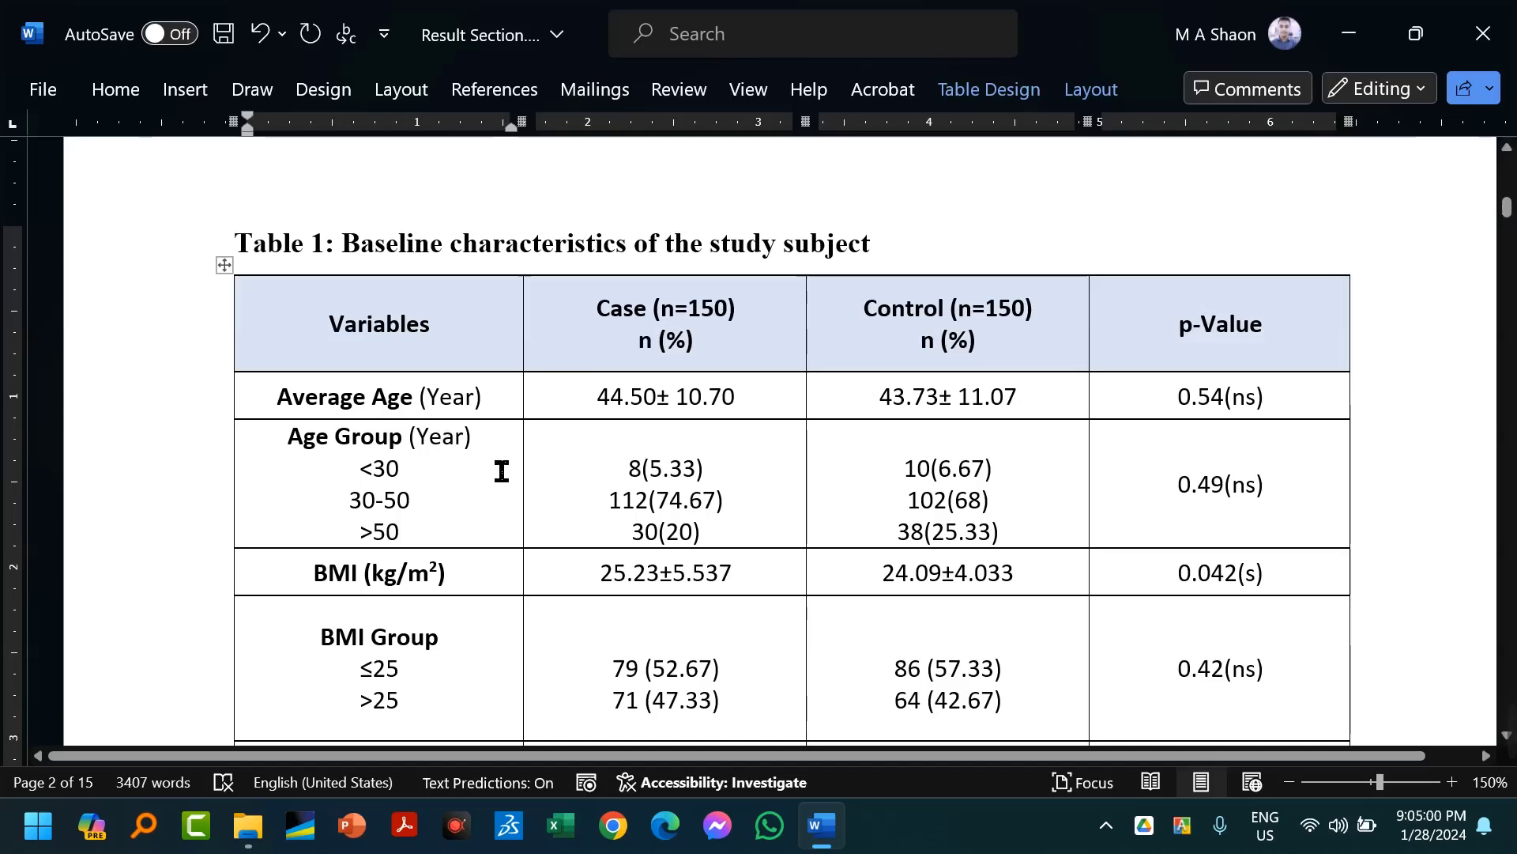
Review the variables, case and control figures, p-values and footnote of Table 1 on baseline characteristics.
{"action": "scroll", "coordinate": [505, 482], "scroll_direction": "down", "scroll_amount": 3}
{"action": "scroll", "coordinate": [553, 494], "scroll_direction": "down", "scroll_amount": 1}
{"action": "scroll", "coordinate": [575, 494], "scroll_direction": "down", "scroll_amount": 2}
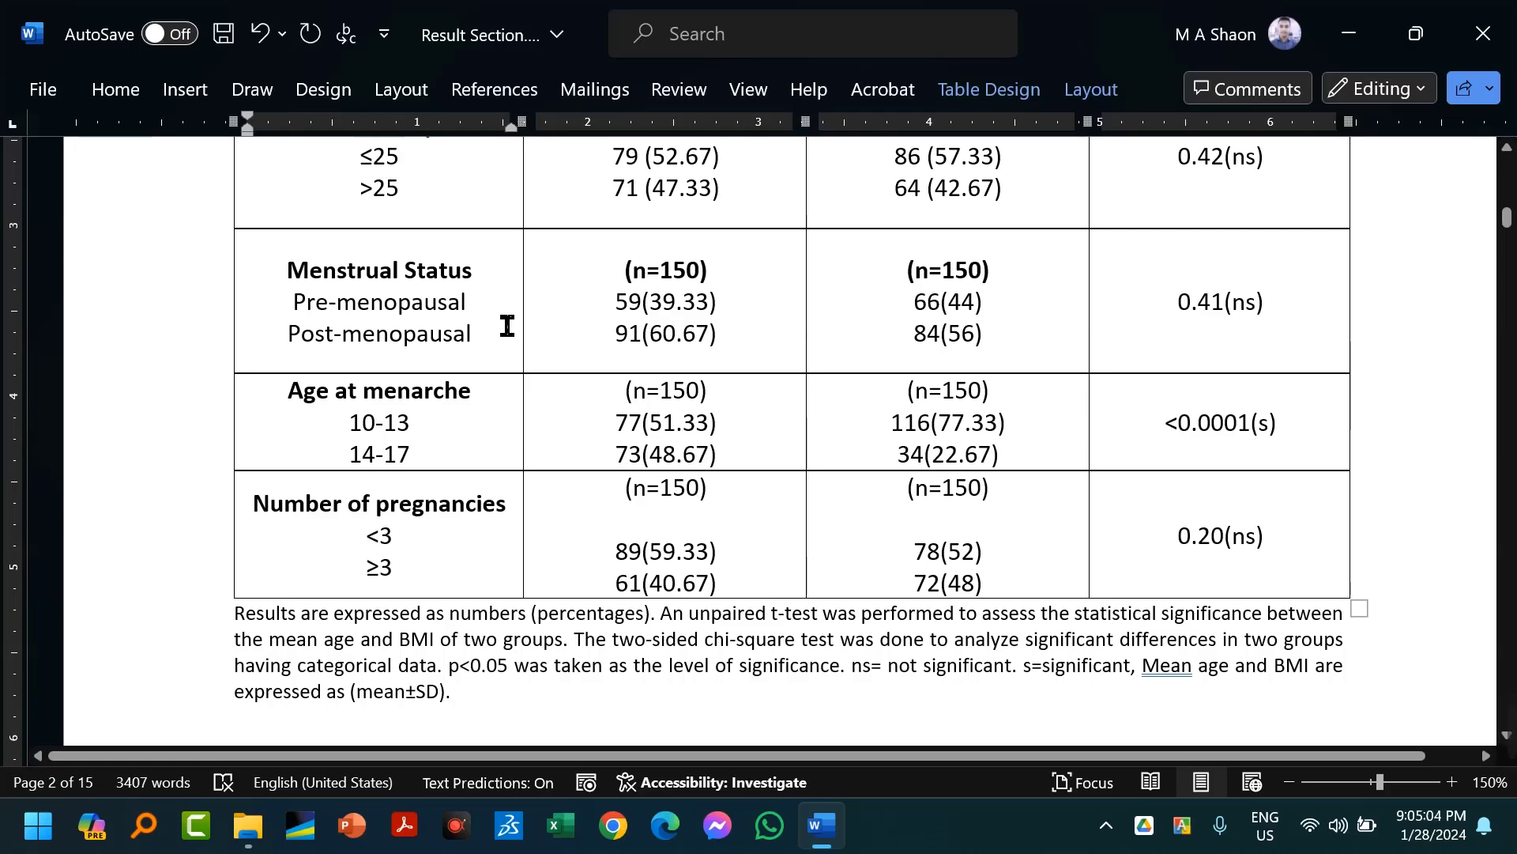
{"action": "scroll", "coordinate": [507, 325], "scroll_direction": "up", "scroll_amount": 1}
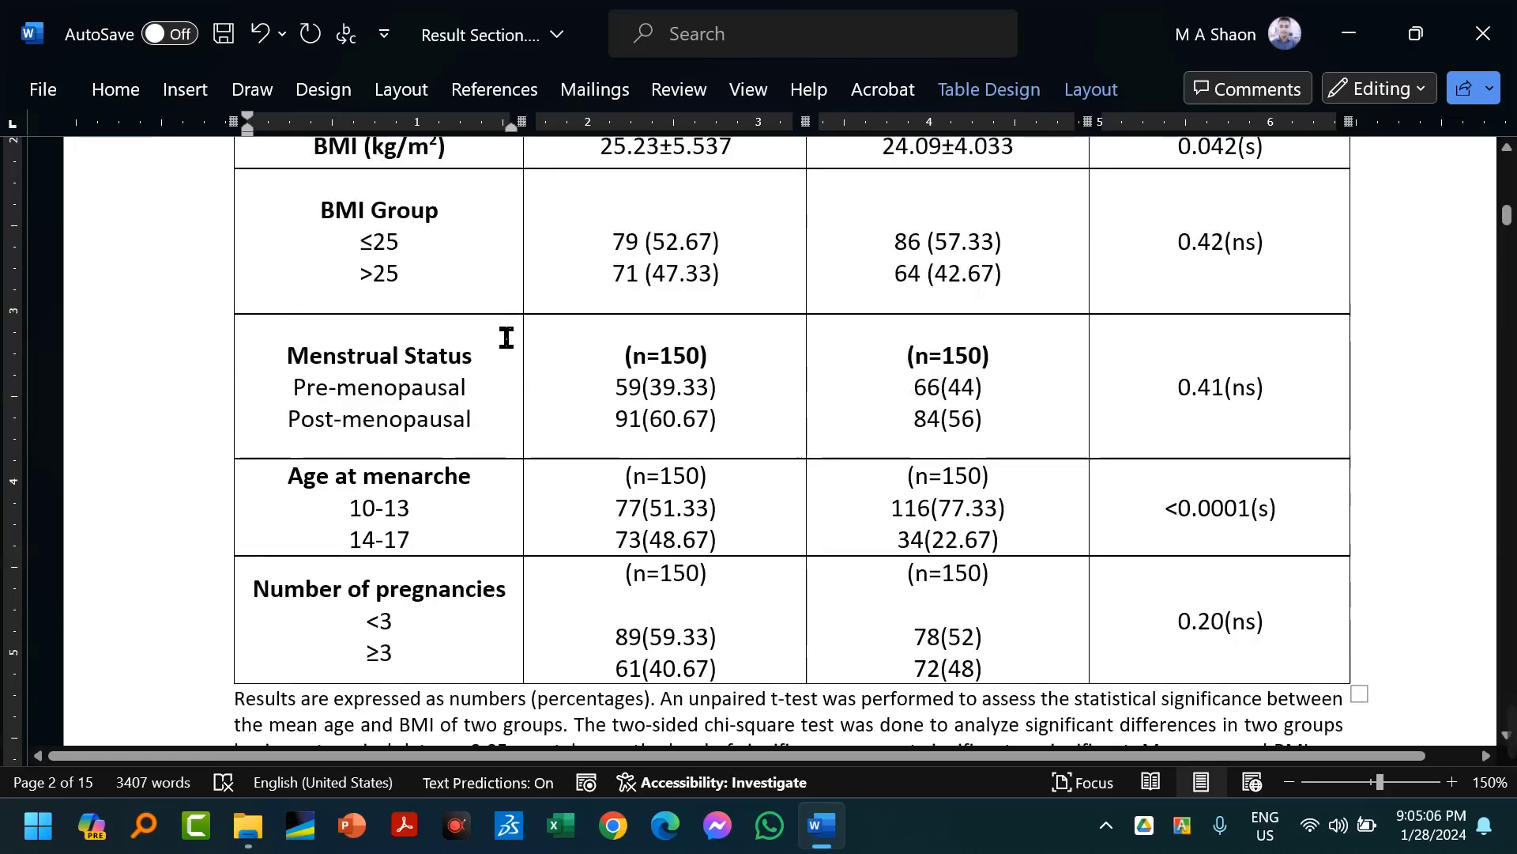
{"action": "scroll", "coordinate": [494, 336], "scroll_direction": "down", "scroll_amount": 1}
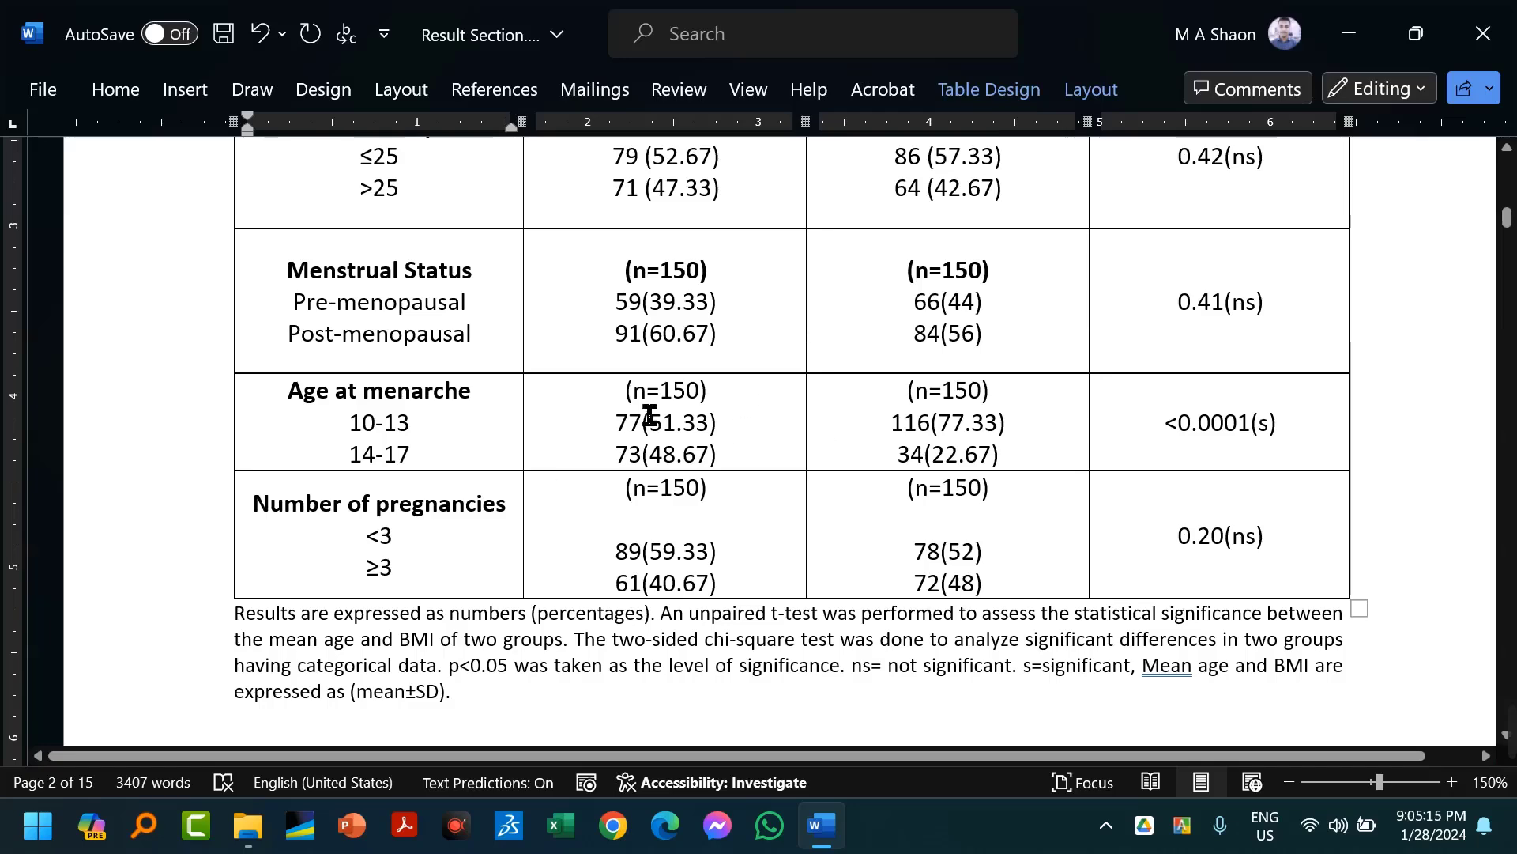
{"action": "scroll", "coordinate": [714, 536], "scroll_direction": "down", "scroll_amount": 2}
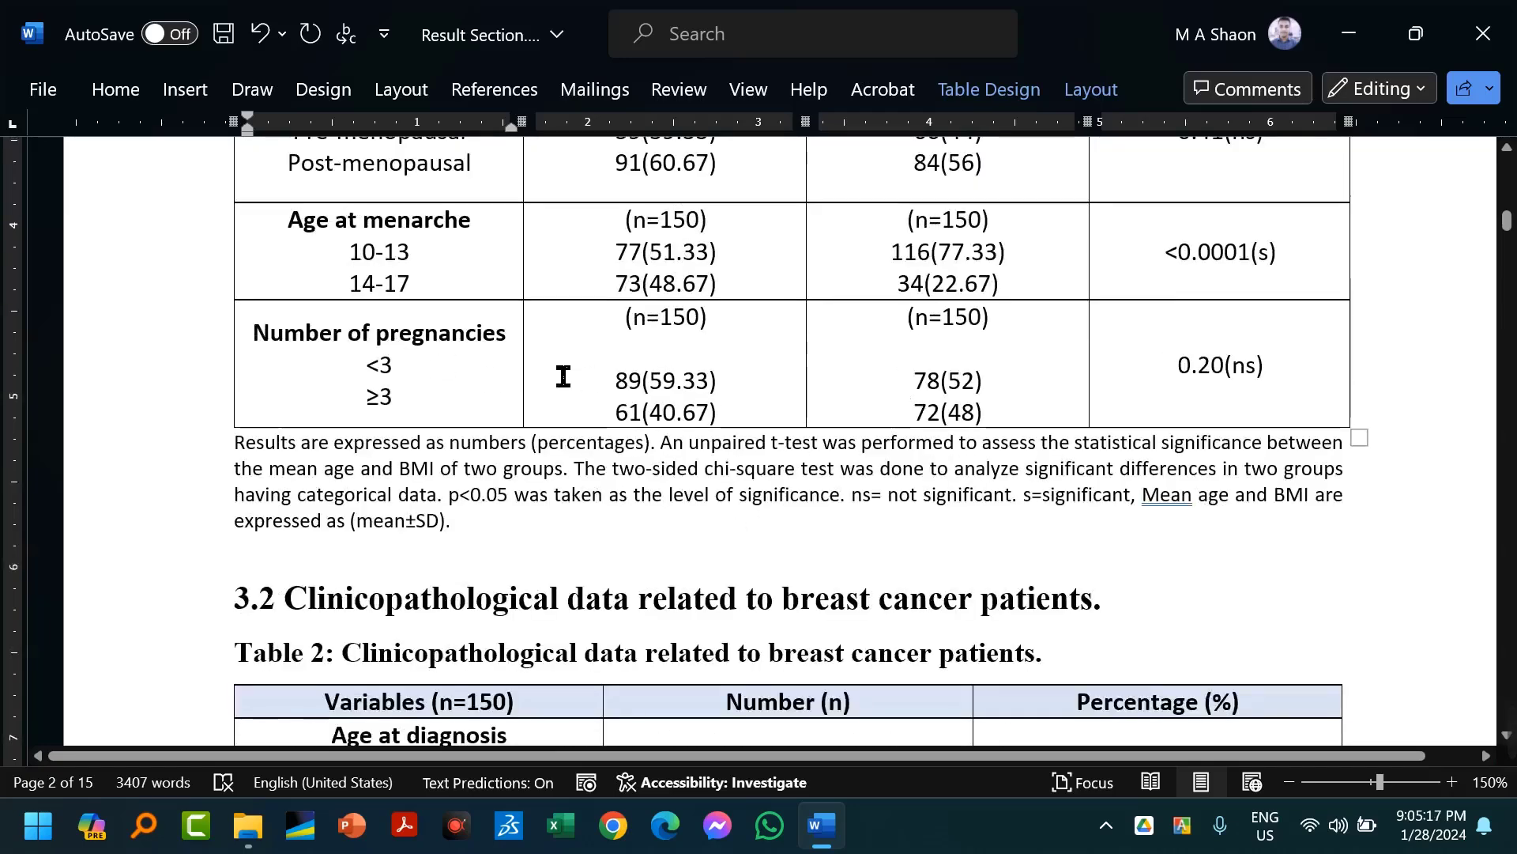
{"action": "scroll", "coordinate": [877, 483], "scroll_direction": "up", "scroll_amount": 1}
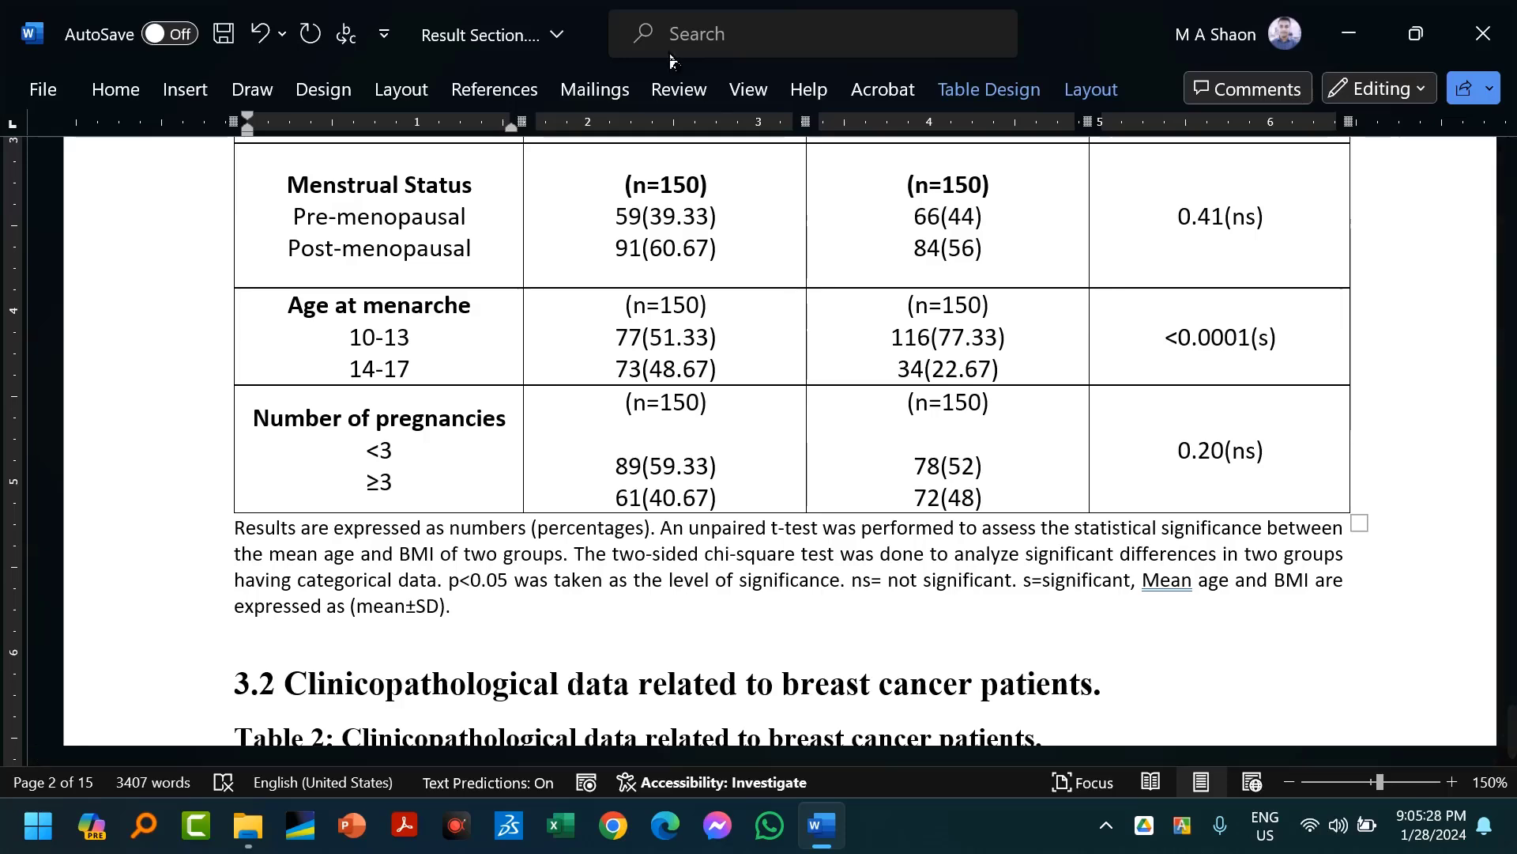
{"action": "scroll", "coordinate": [552, 498], "scroll_direction": "up", "scroll_amount": 3}
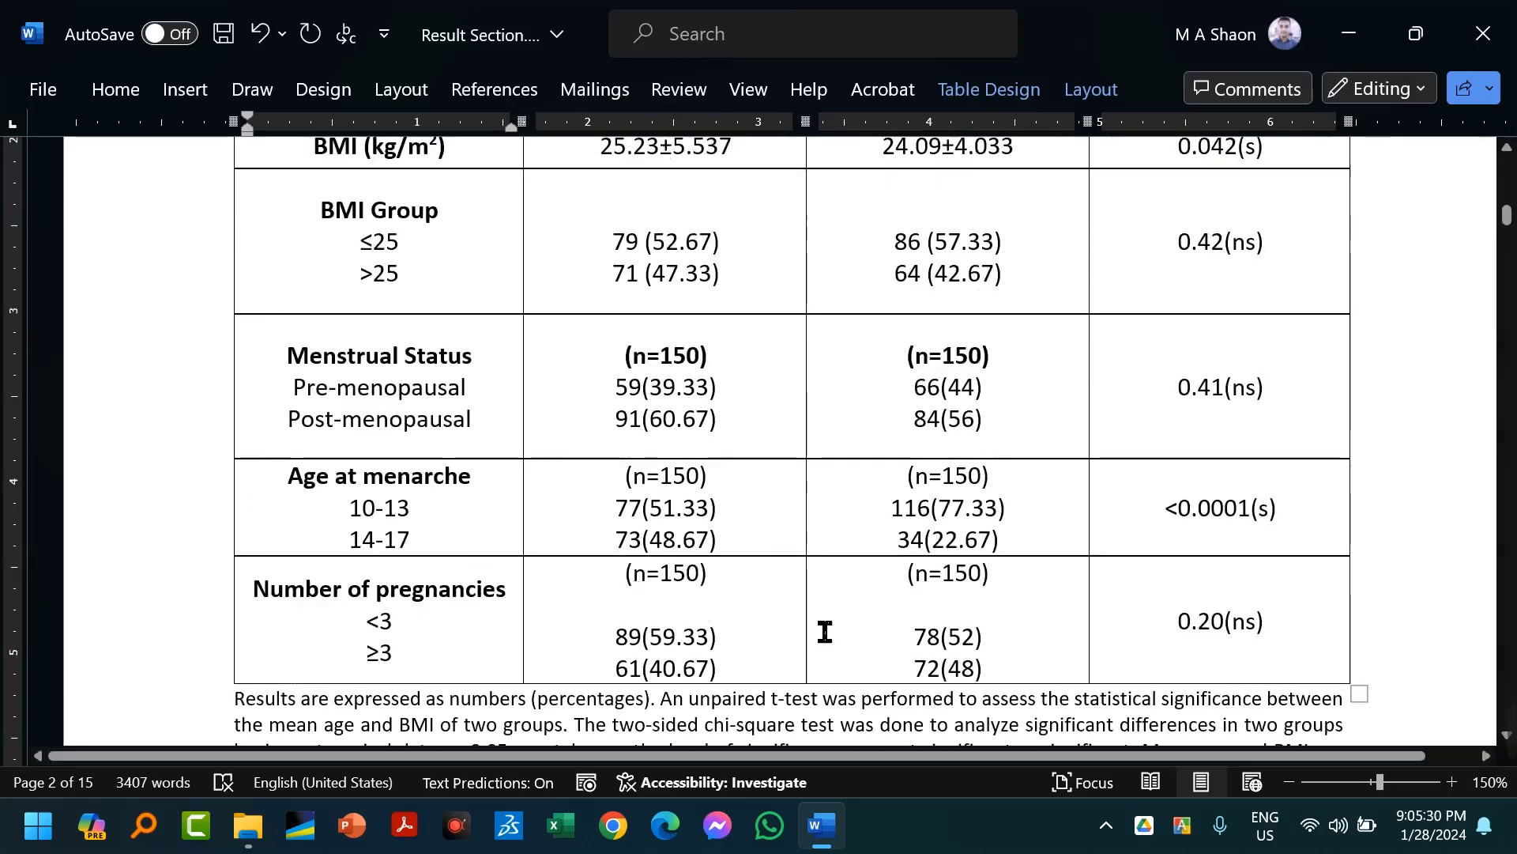
{"action": "scroll", "coordinate": [924, 582], "scroll_direction": "up", "scroll_amount": 9}
{"action": "scroll", "coordinate": [932, 582], "scroll_direction": "down", "scroll_amount": 3}
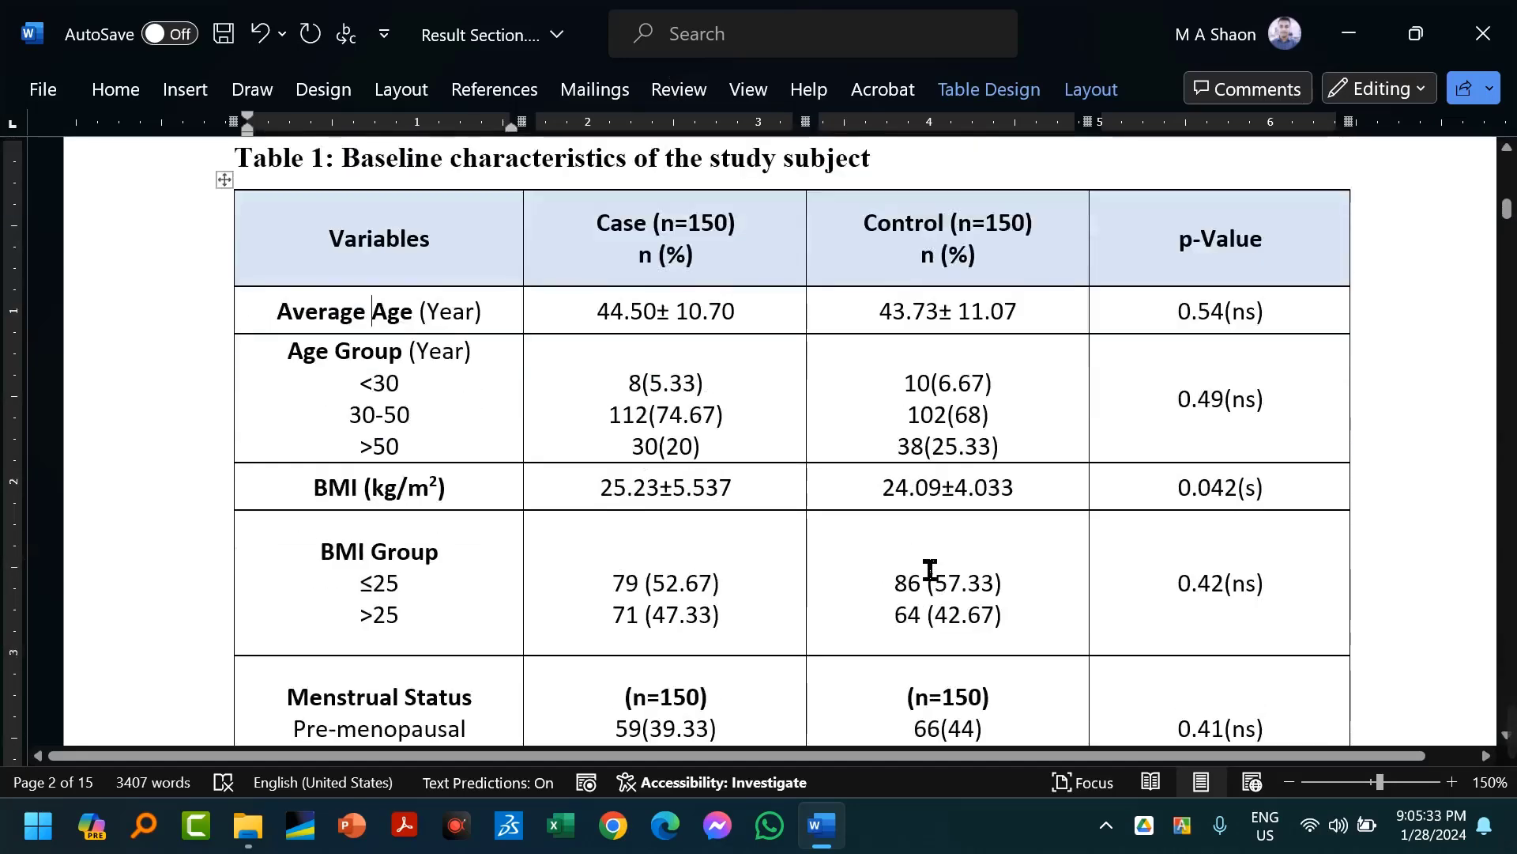
Return to Test Folder, open Test Data.xlsm in Excel and enable its macro content.
{"action": "key", "text": "super+d"}
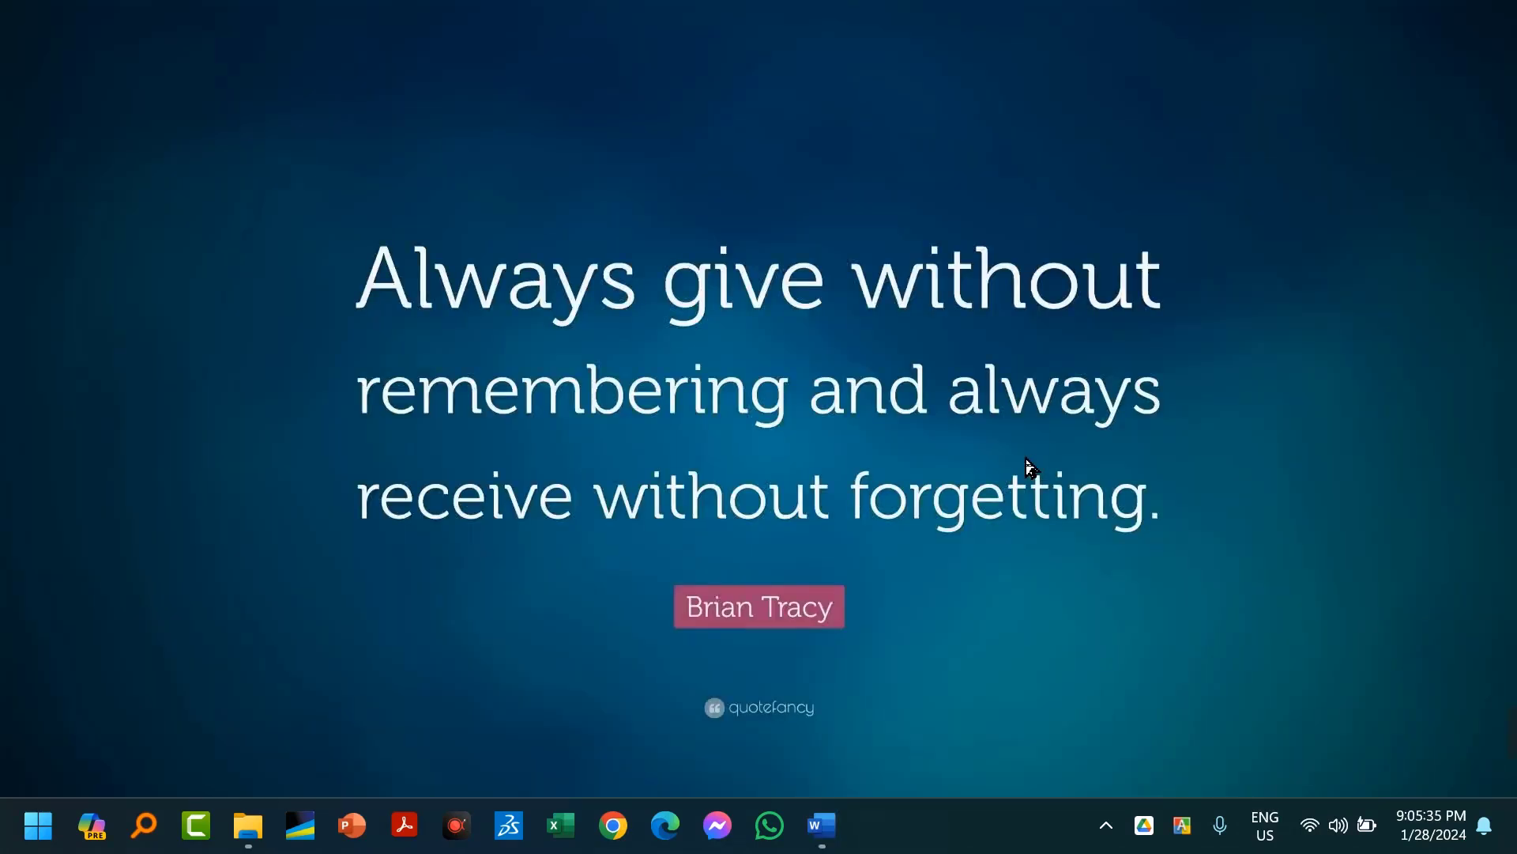
{"action": "left_click", "coordinate": [248, 825]}
{"action": "left_click", "coordinate": [753, 517]}
{"action": "double_click", "coordinate": [674, 329]}
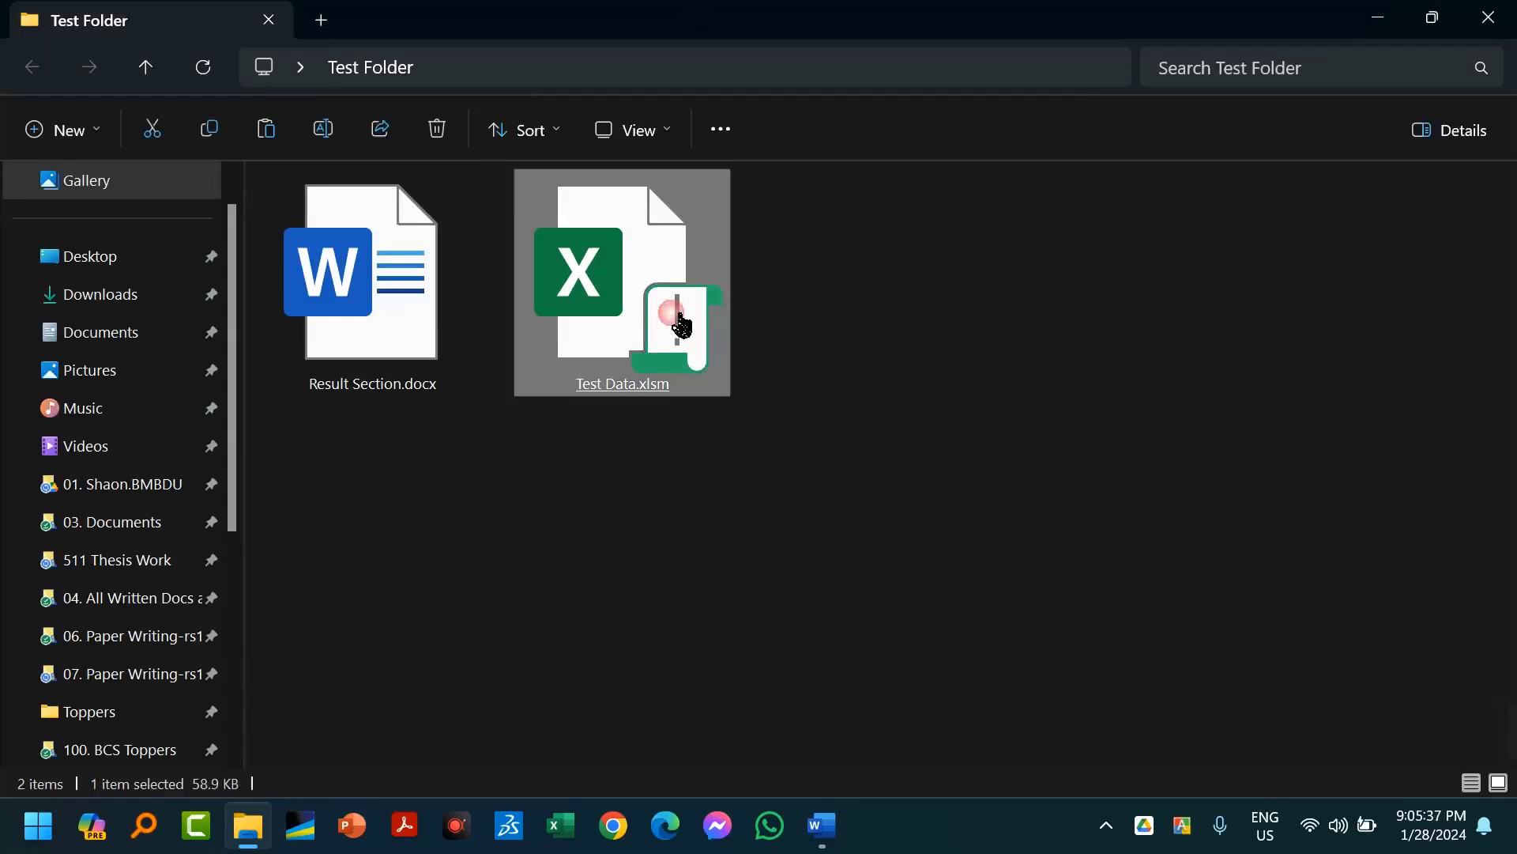
{"action": "scroll", "coordinate": [428, 532], "scroll_direction": "up", "scroll_amount": 5}
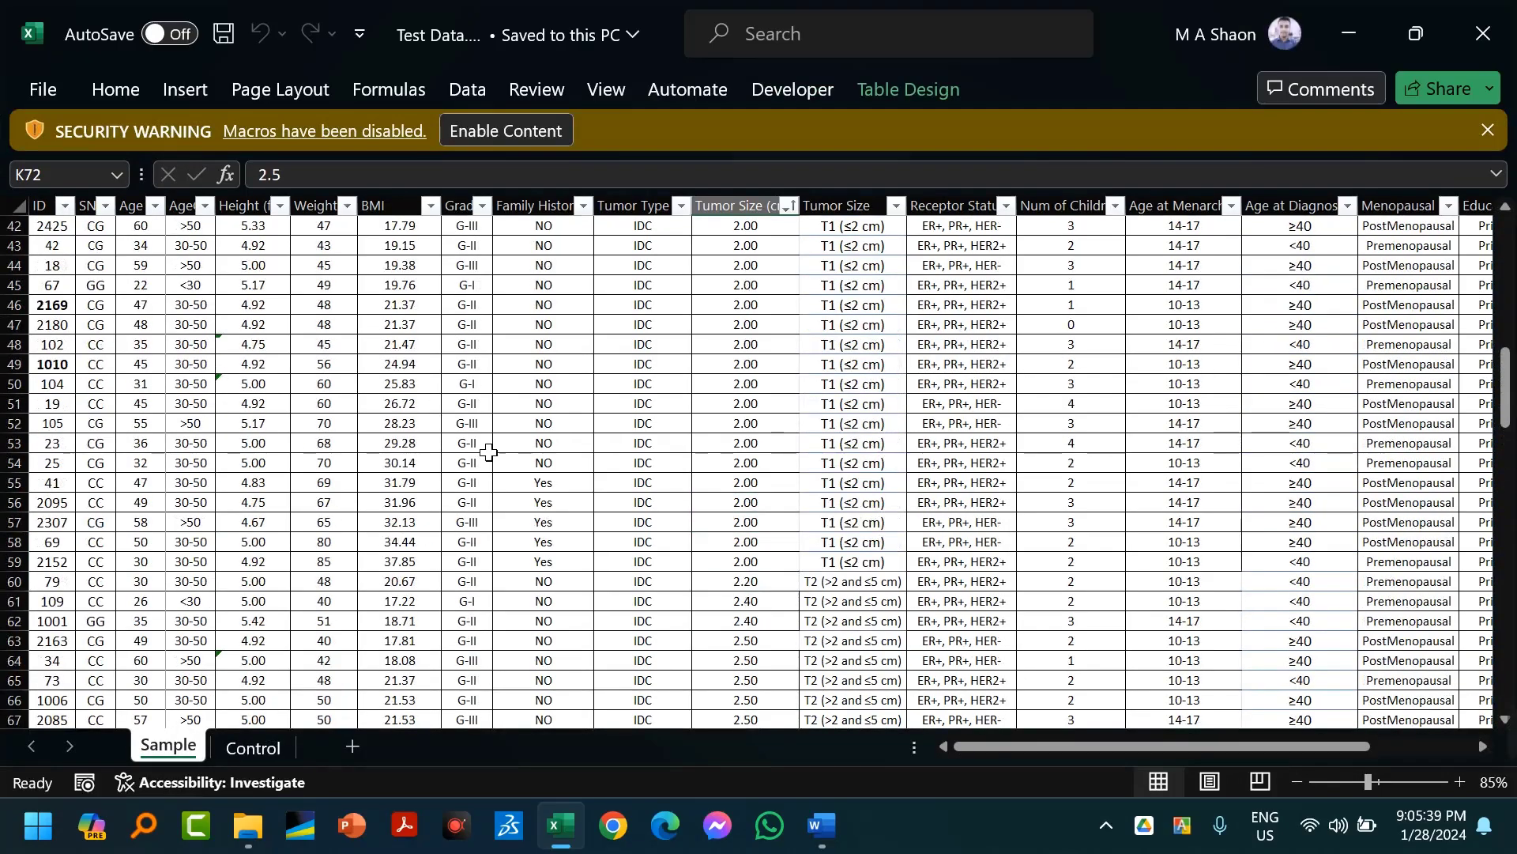
{"action": "left_click", "coordinate": [505, 131]}
Select the entire table on the Sample sheet and convert it to a normal range.
{"action": "left_click_drag", "start_coordinate": [713, 481], "coordinate": [705, 466]}
{"action": "scroll", "coordinate": [712, 475], "scroll_direction": "up", "scroll_amount": 3, "text": "ctrl"}
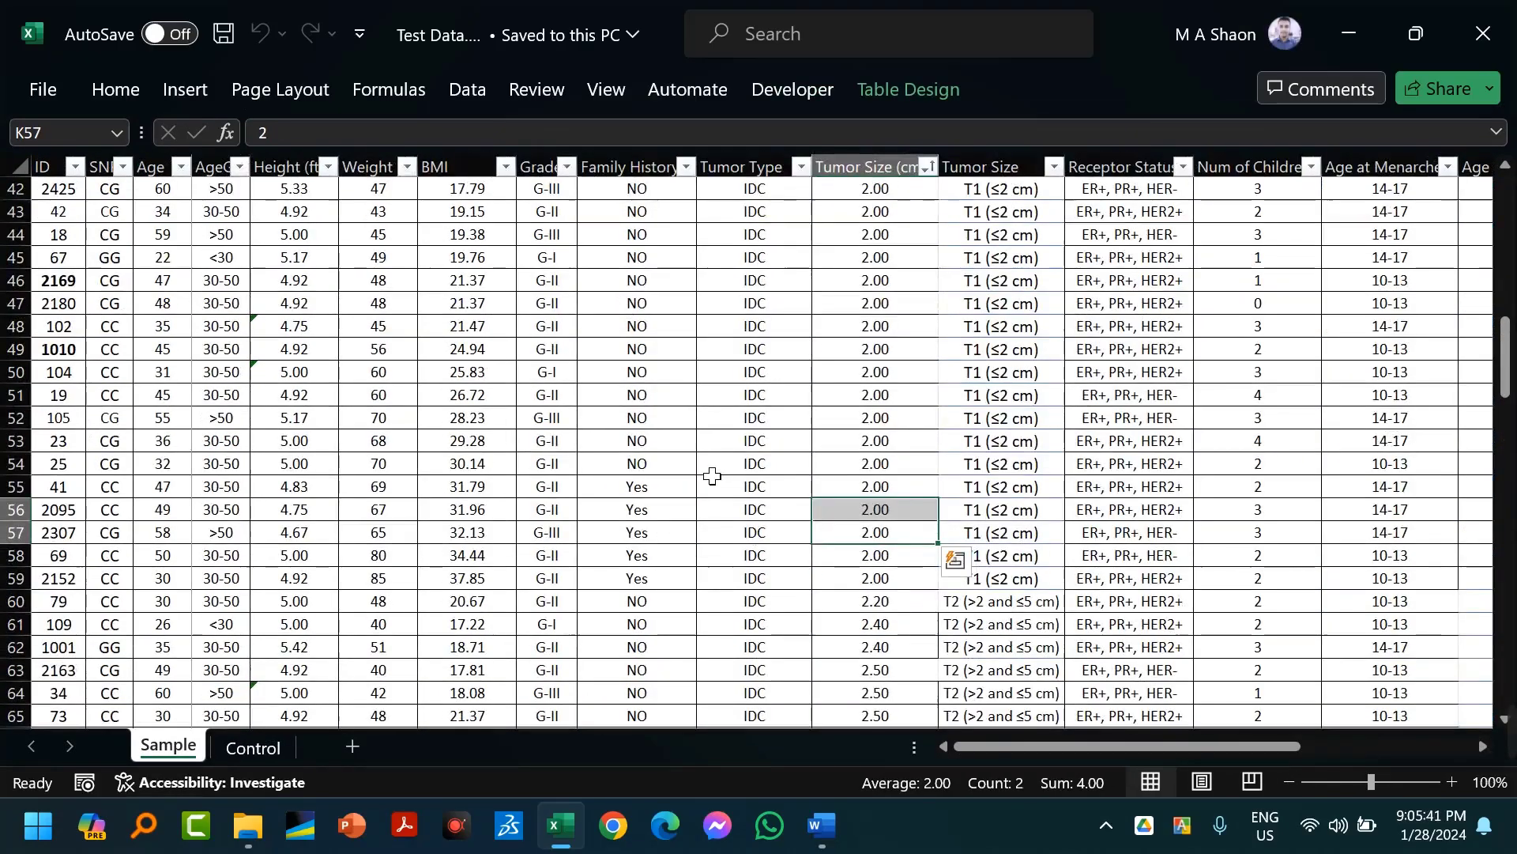
{"action": "scroll", "coordinate": [913, 749], "scroll_direction": "up", "scroll_amount": 3, "text": "ctrl"}
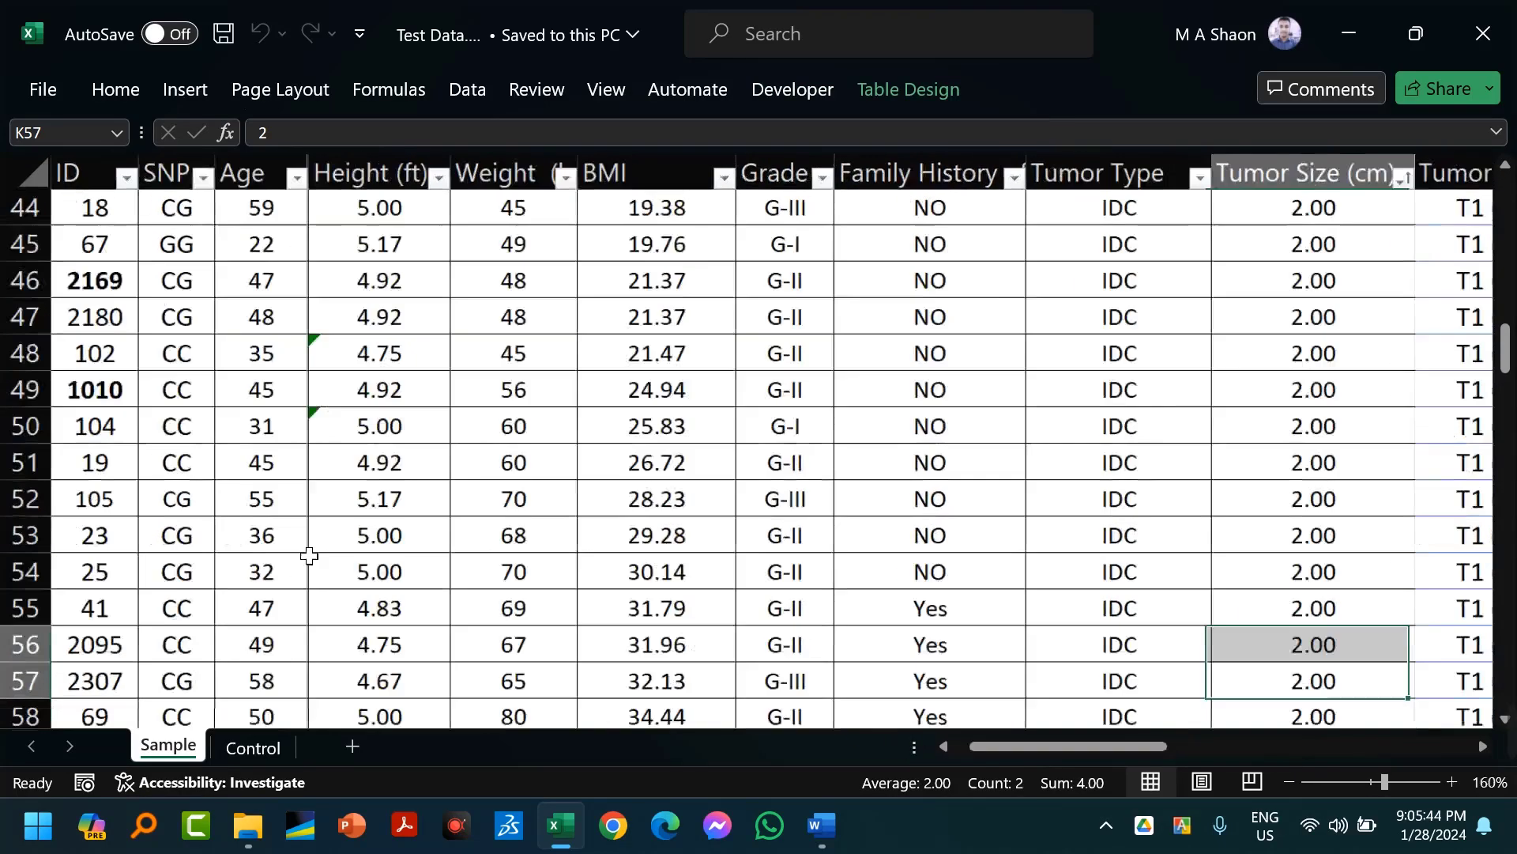
{"action": "left_click", "coordinate": [431, 417]}
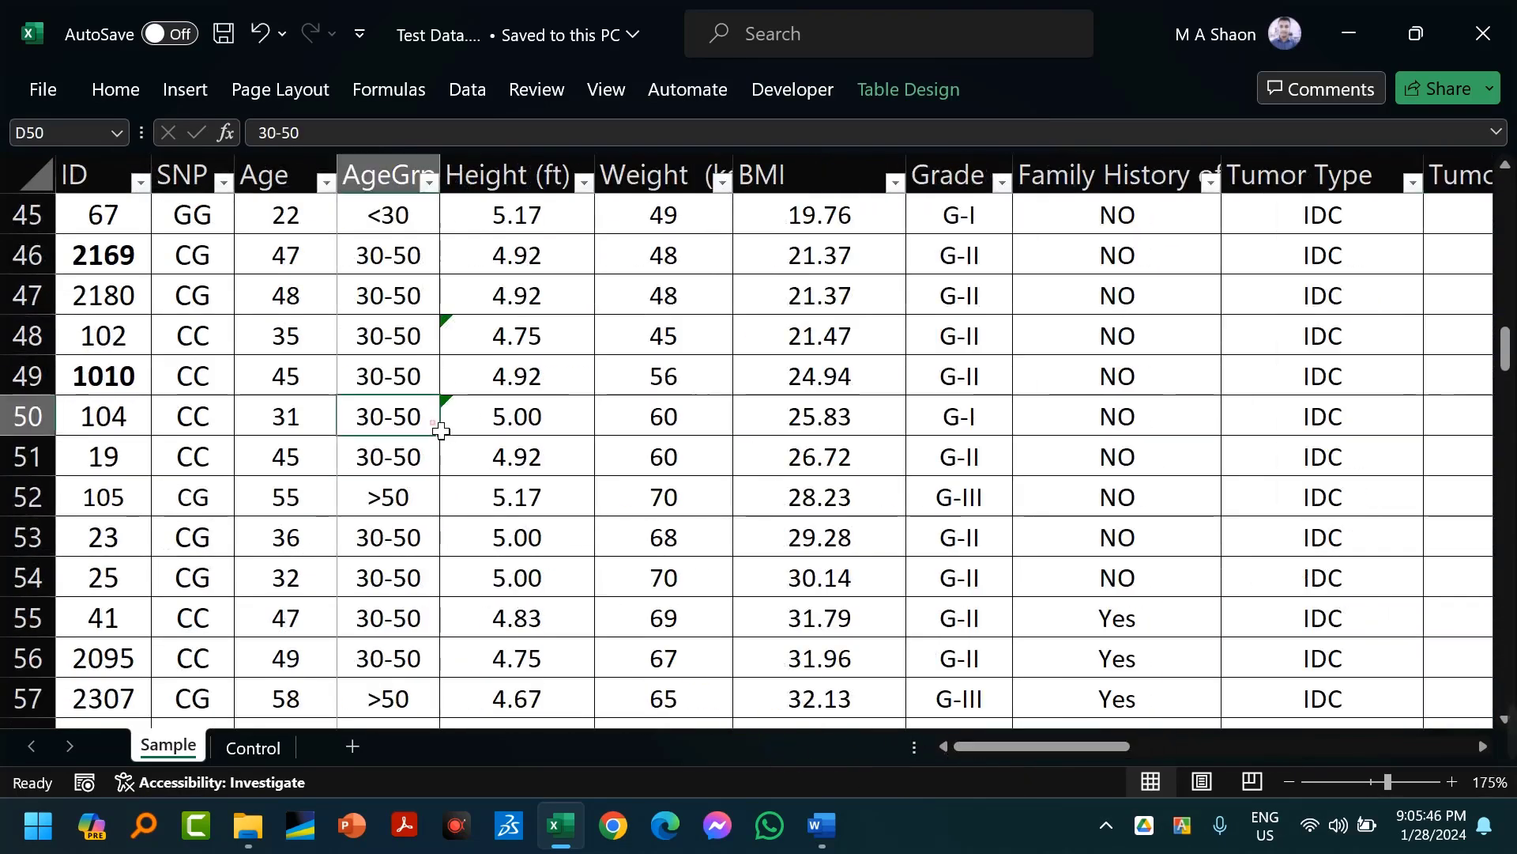
{"action": "scroll", "coordinate": [532, 237], "scroll_direction": "up", "scroll_amount": 15}
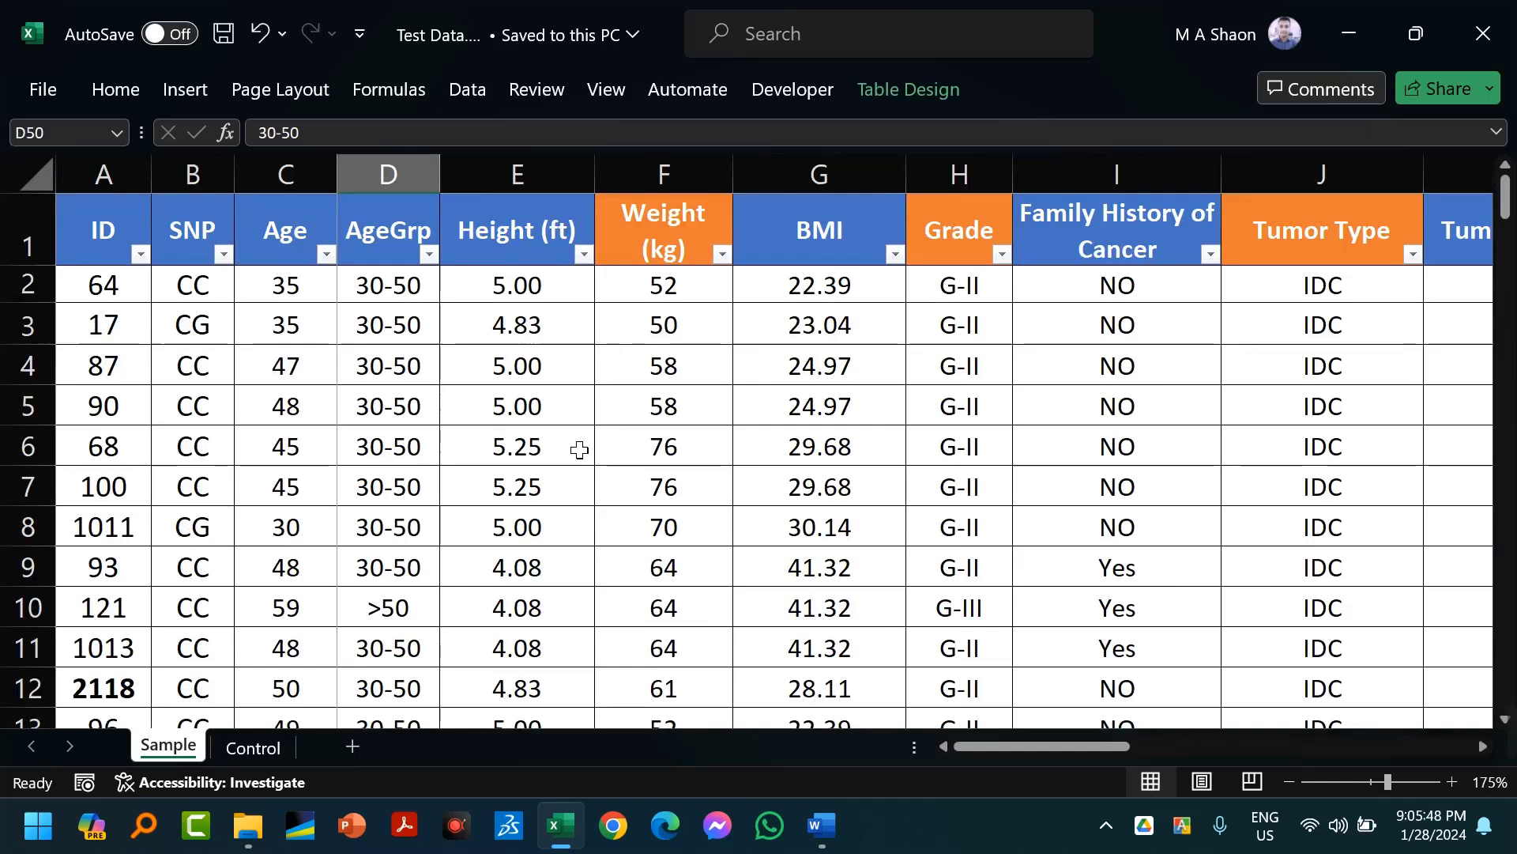
{"action": "key", "text": "ctrl+a"}
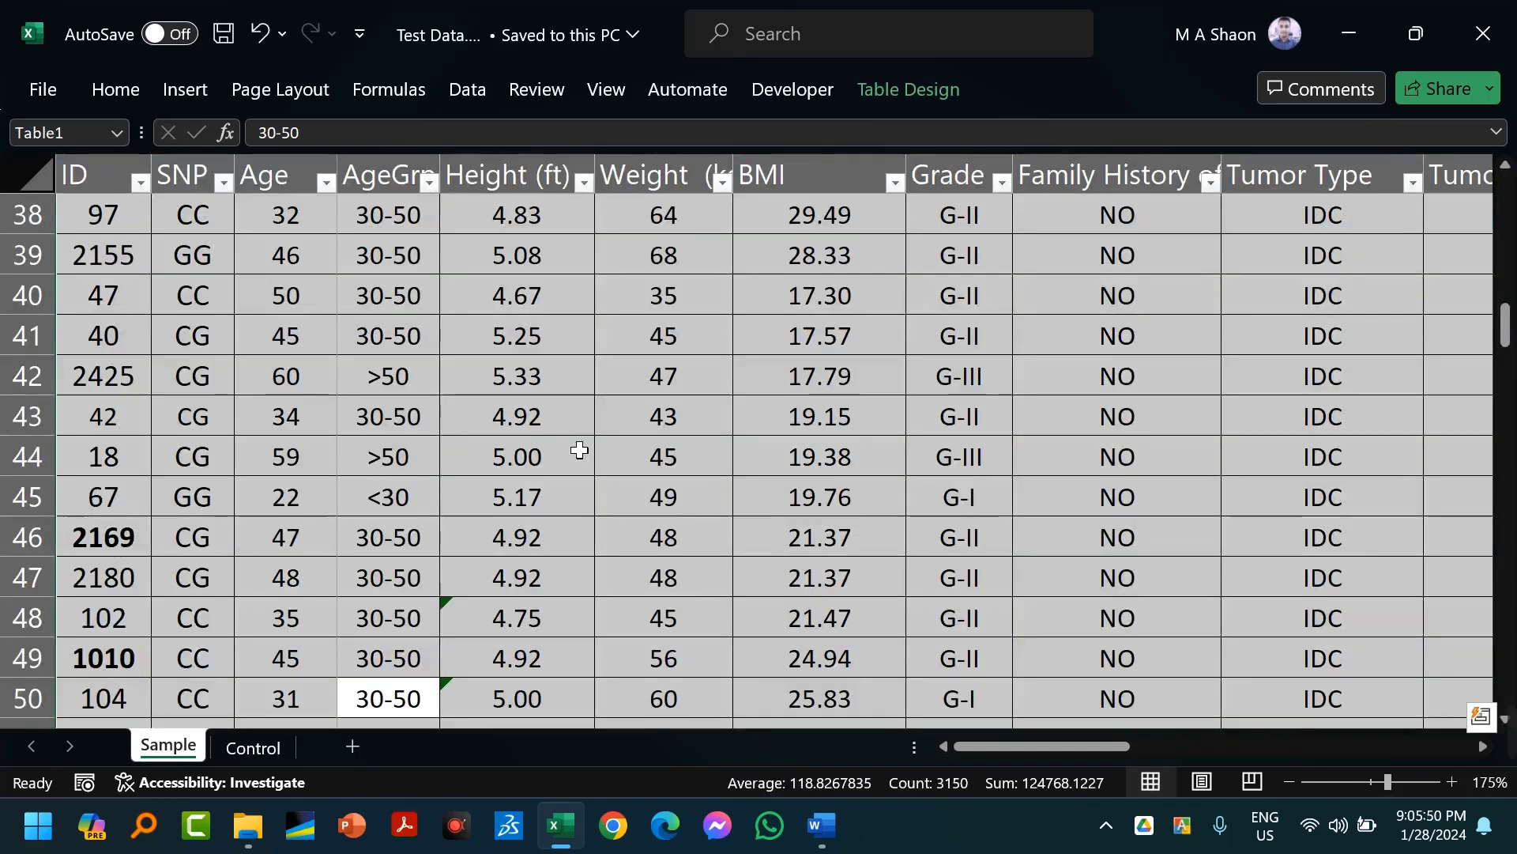
{"action": "scroll", "coordinate": [580, 447], "scroll_direction": "up", "scroll_amount": 6}
{"action": "right_click", "coordinate": [582, 462]}
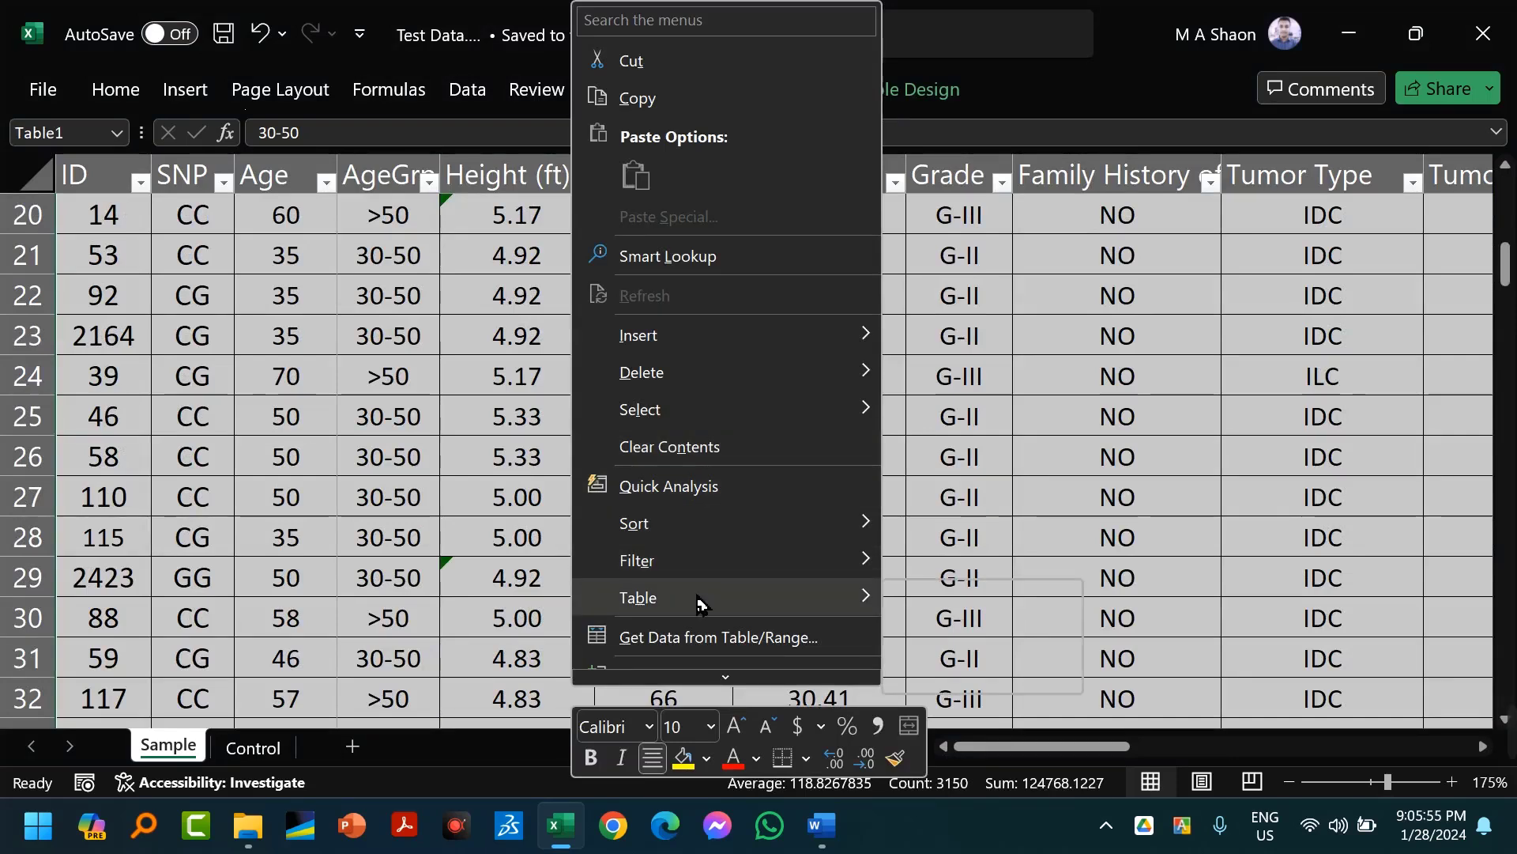
{"action": "mouse_move", "coordinate": [727, 597]}
{"action": "left_click", "coordinate": [989, 637]}
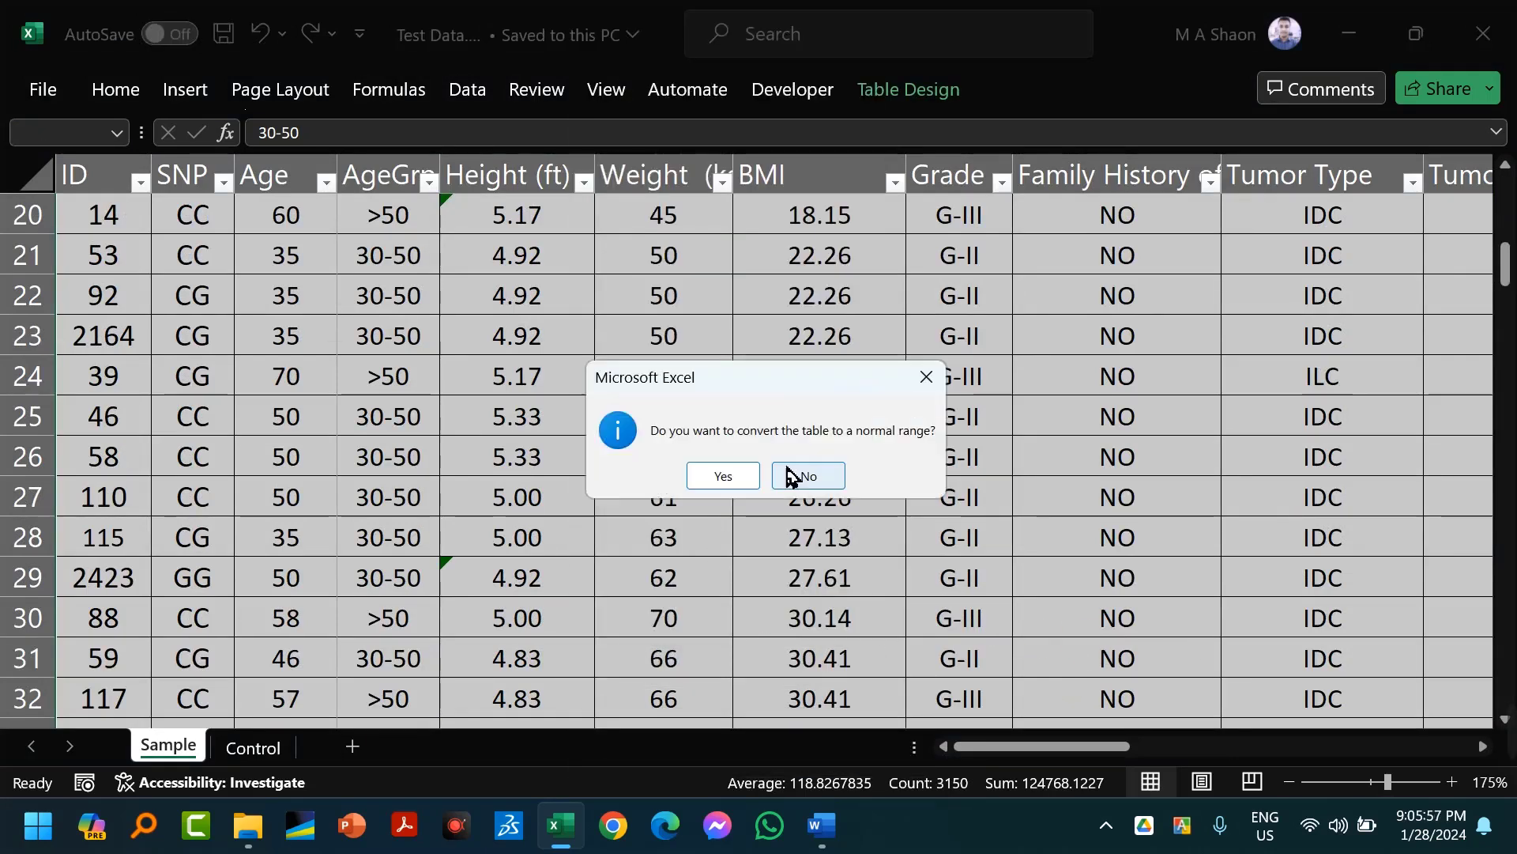
{"action": "left_click", "coordinate": [737, 479]}
{"action": "left_click", "coordinate": [856, 532]}
Select the whole data range on the Sample sheet and check how far it extends.
{"action": "scroll", "coordinate": [968, 478], "scroll_direction": "up", "scroll_amount": 6}
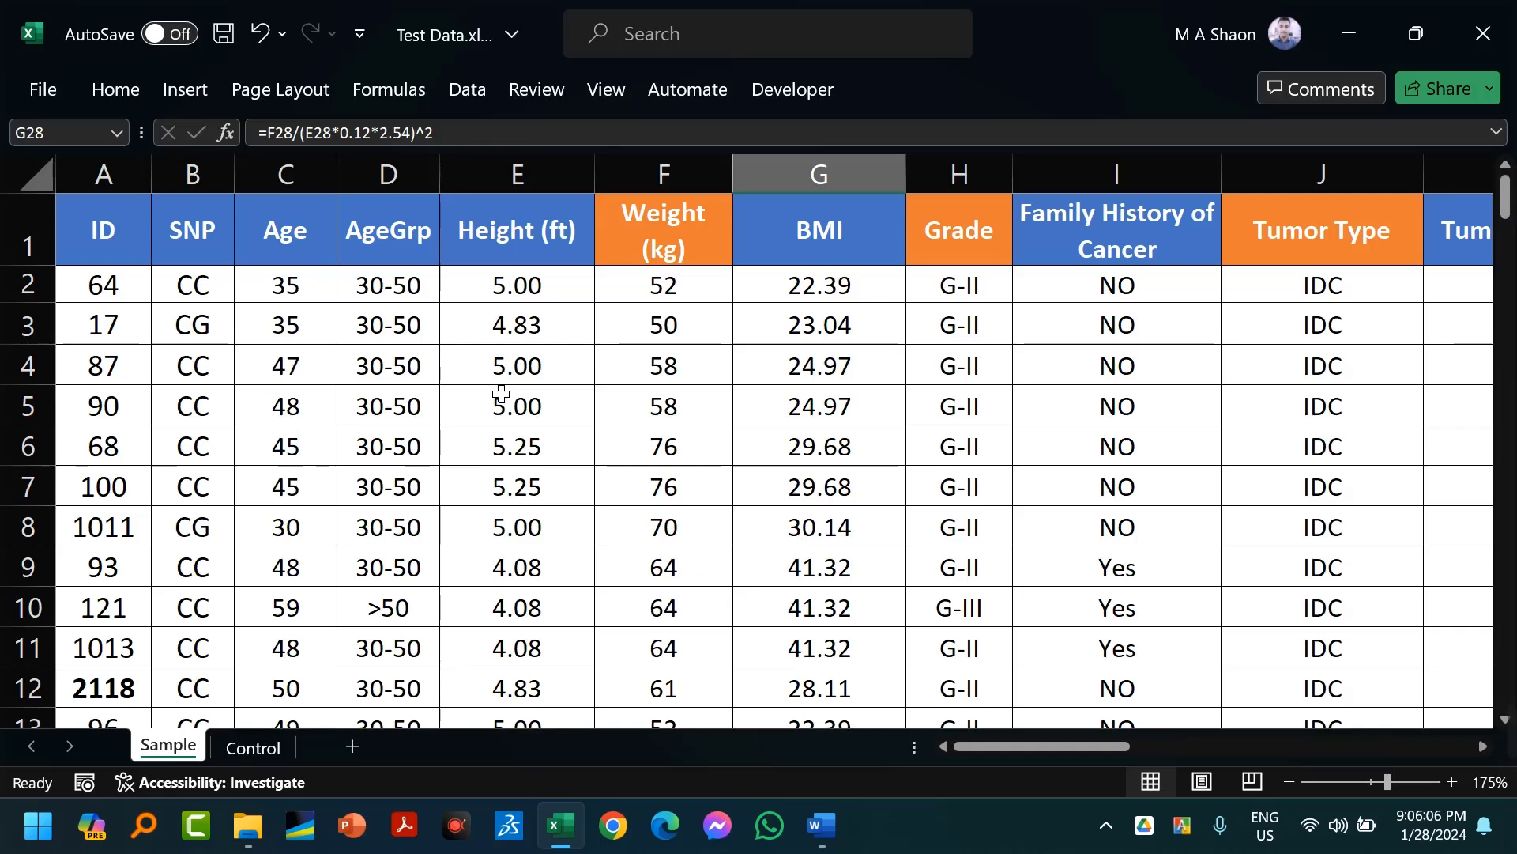
{"action": "left_click", "coordinate": [674, 441]}
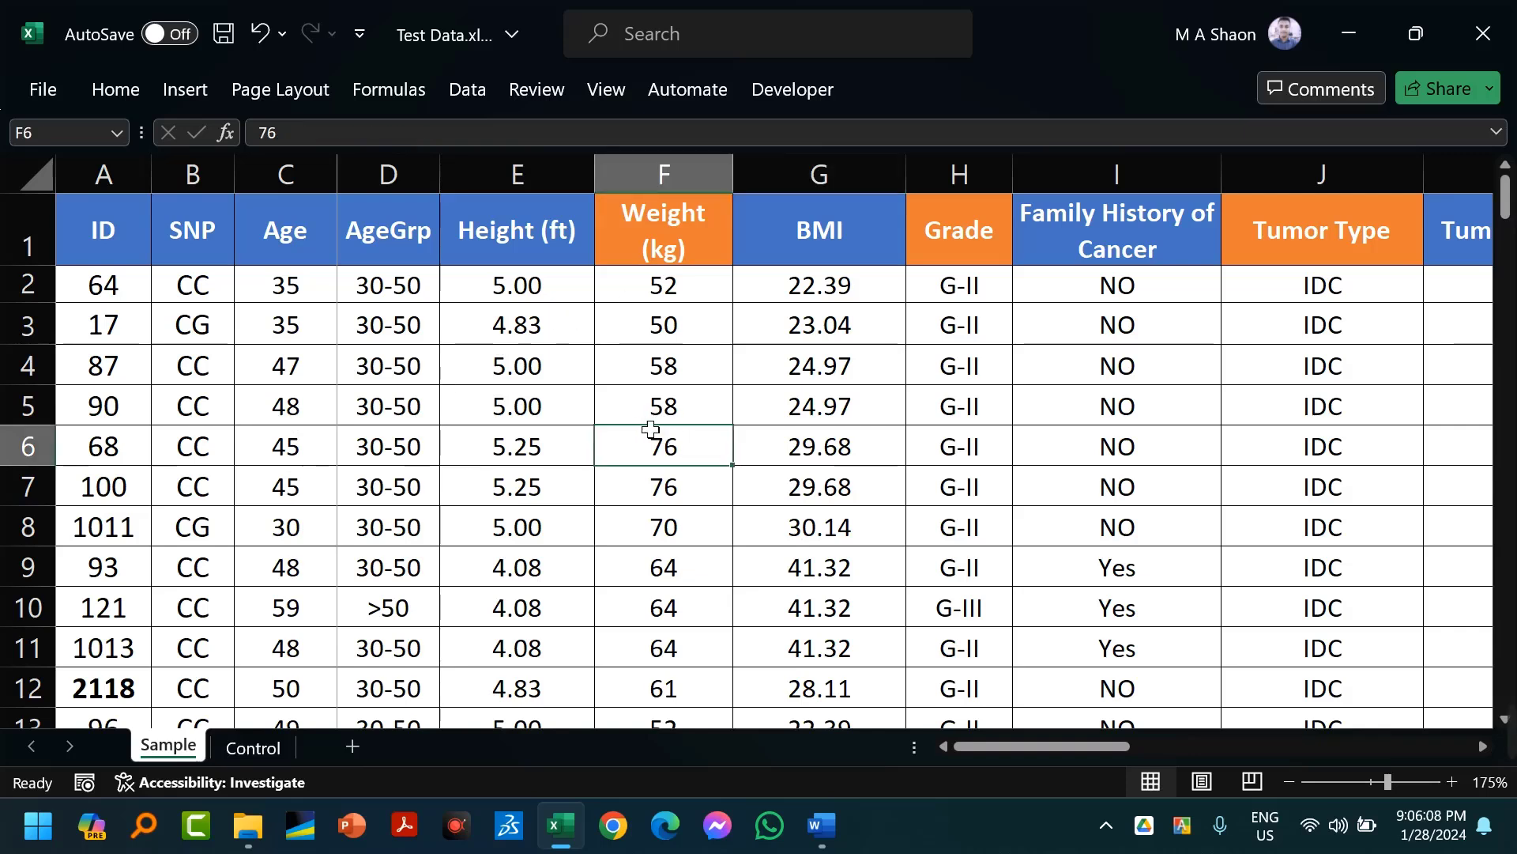
{"action": "key", "text": "ctrl+a"}
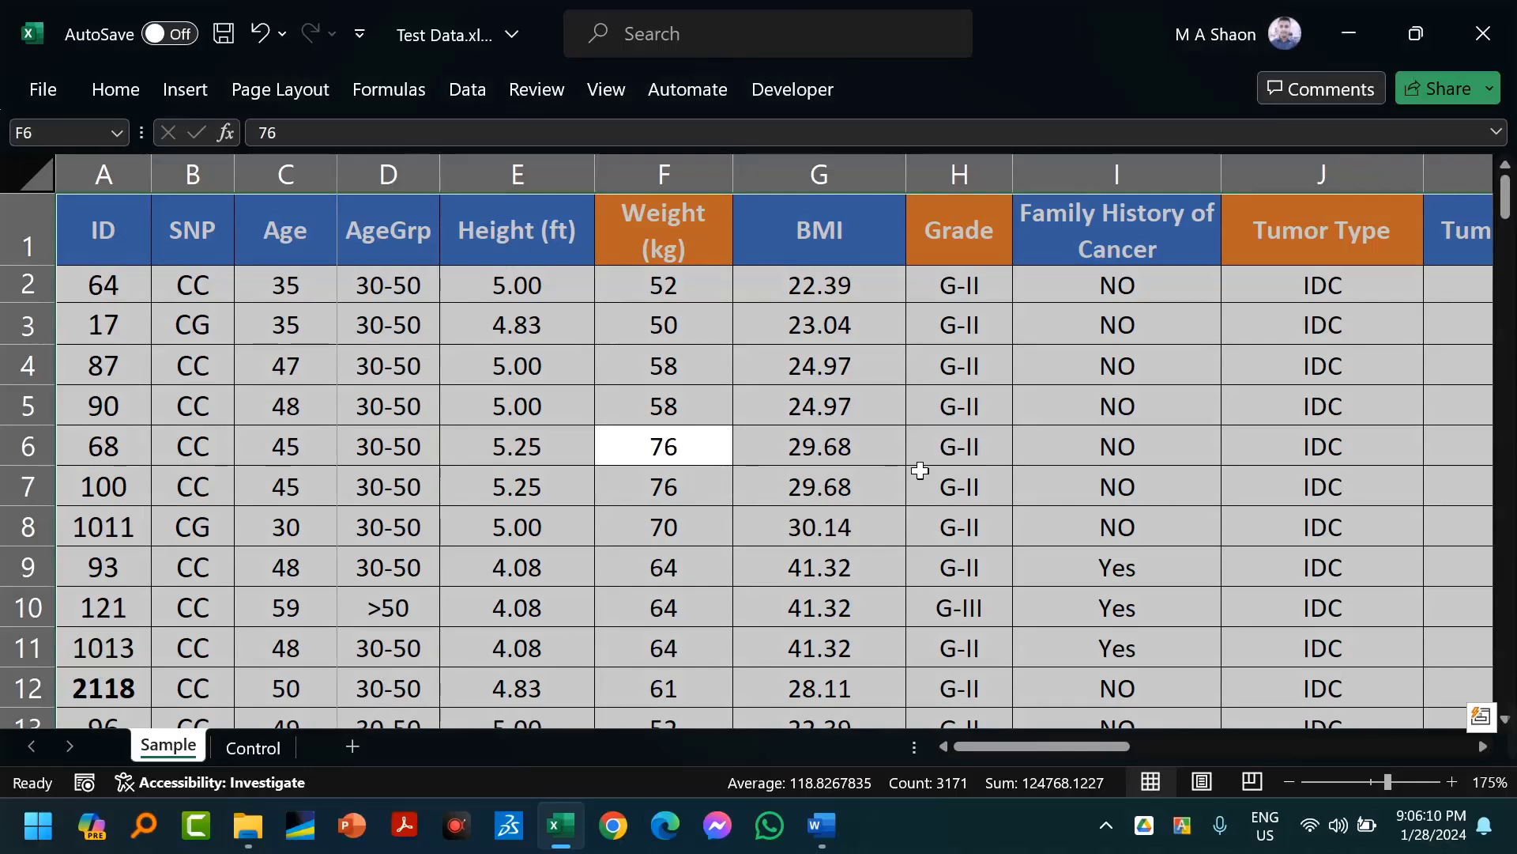
{"action": "scroll", "coordinate": [1002, 512], "scroll_direction": "down", "scroll_amount": 12}
{"action": "scroll", "coordinate": [1003, 512], "scroll_direction": "down", "scroll_amount": 20}
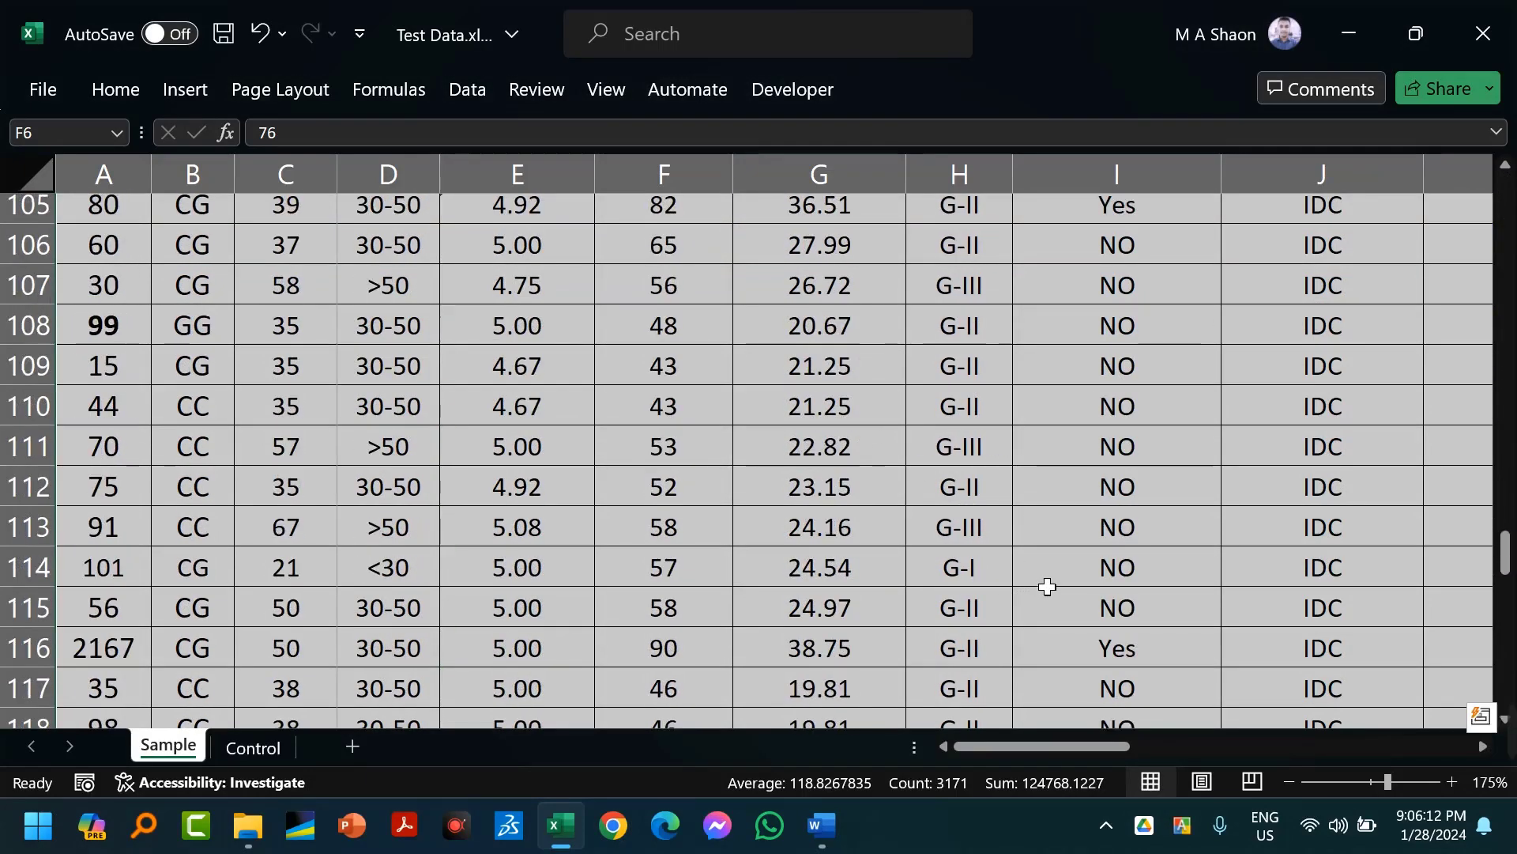
{"action": "scroll", "coordinate": [1056, 580], "scroll_direction": "down", "scroll_amount": 11}
{"action": "scroll", "coordinate": [1057, 582], "scroll_direction": "up", "scroll_amount": 3}
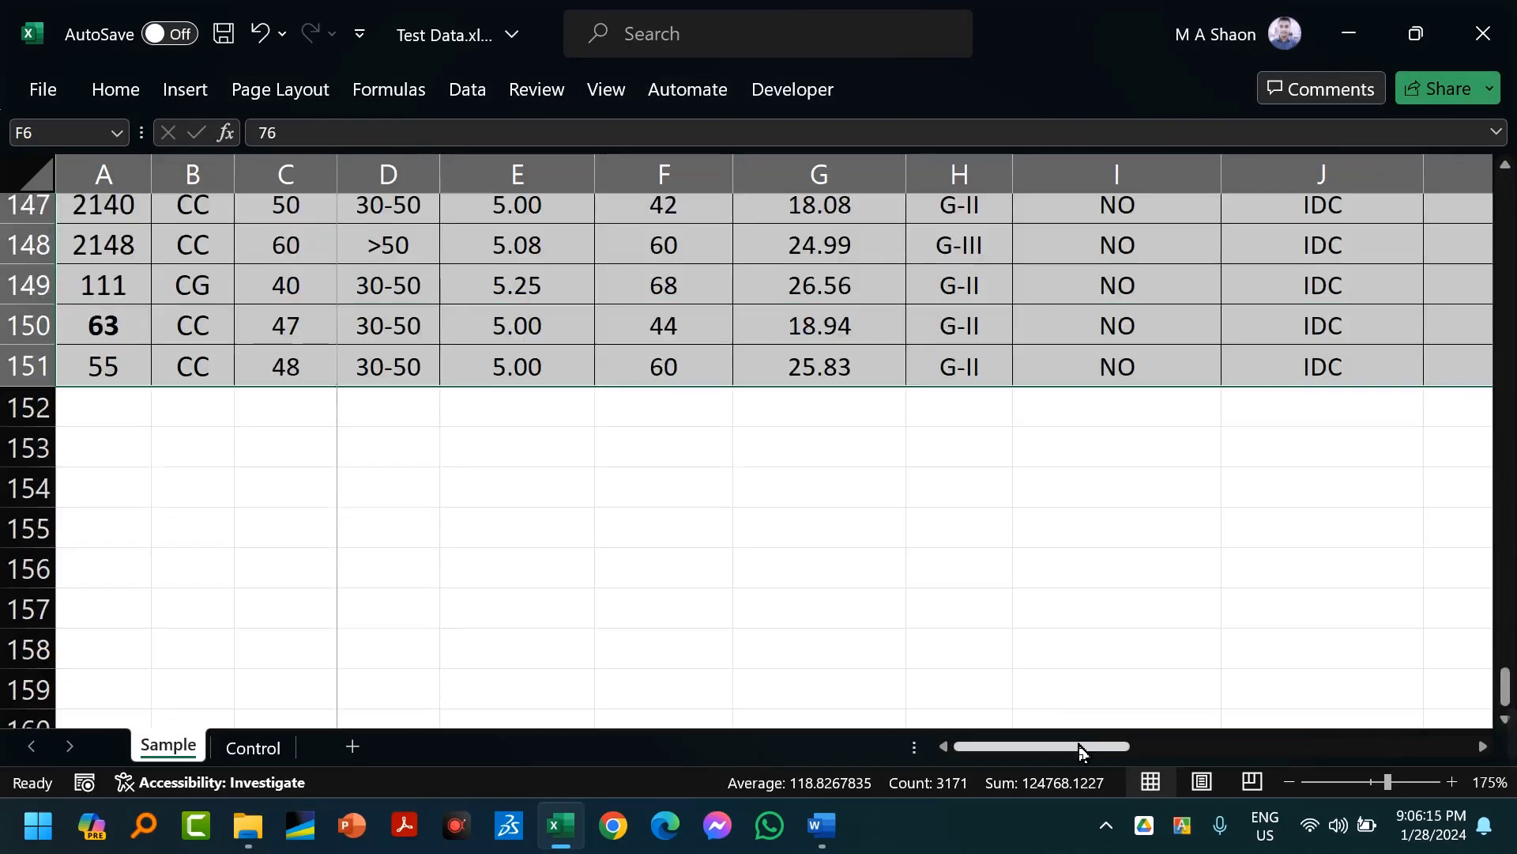
{"action": "left_click_drag", "start_coordinate": [1077, 743], "coordinate": [761, 791]}
{"action": "scroll", "coordinate": [527, 528], "scroll_direction": "up", "scroll_amount": 20}
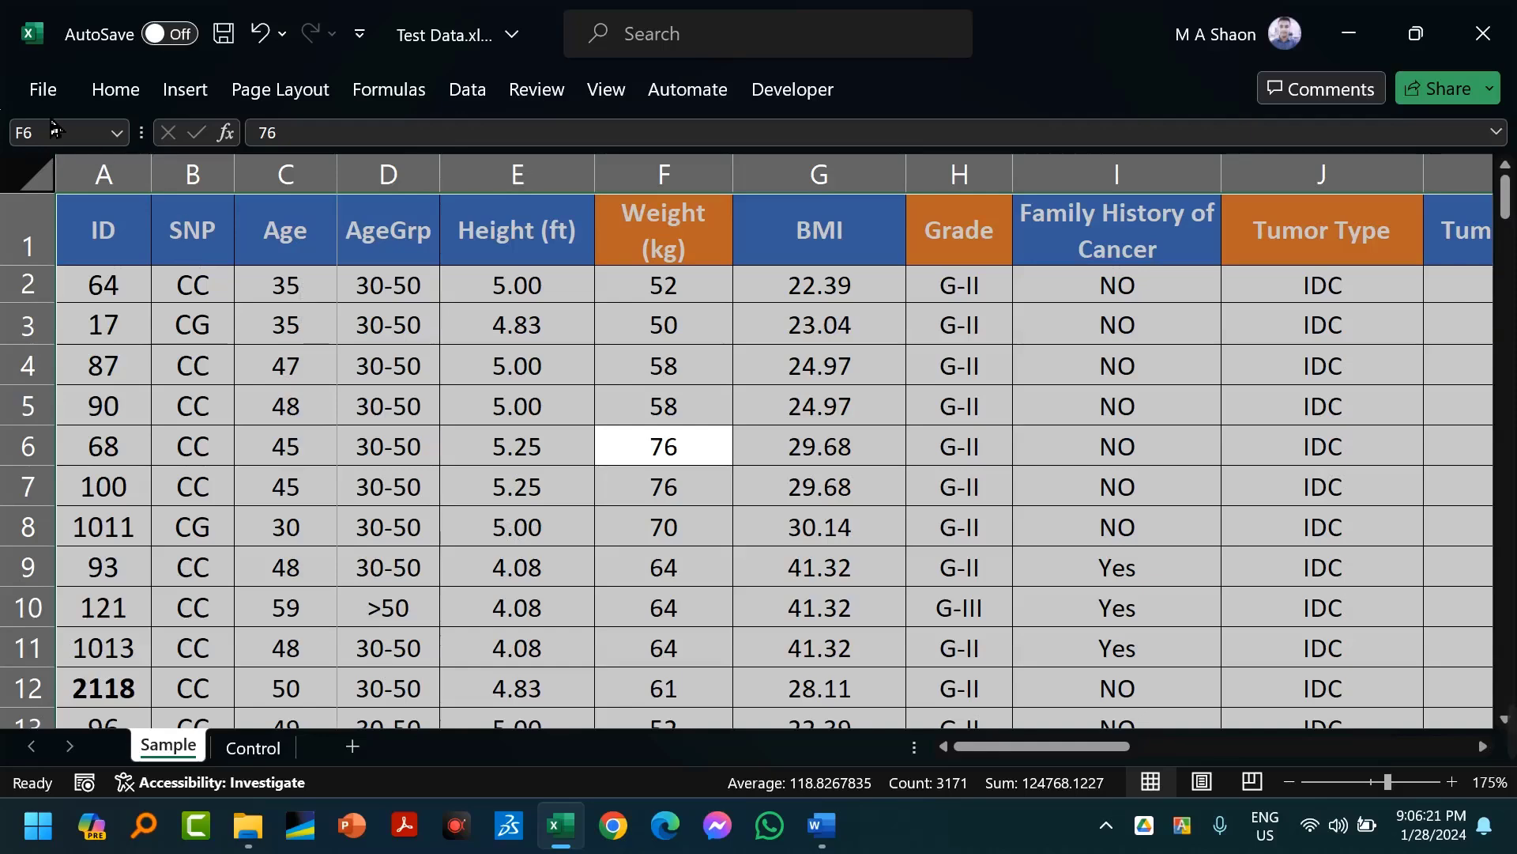
Format the range A1:U151 on the Sample sheet as a table with headers, using a light blue table style.
{"action": "left_click", "coordinate": [118, 90]}
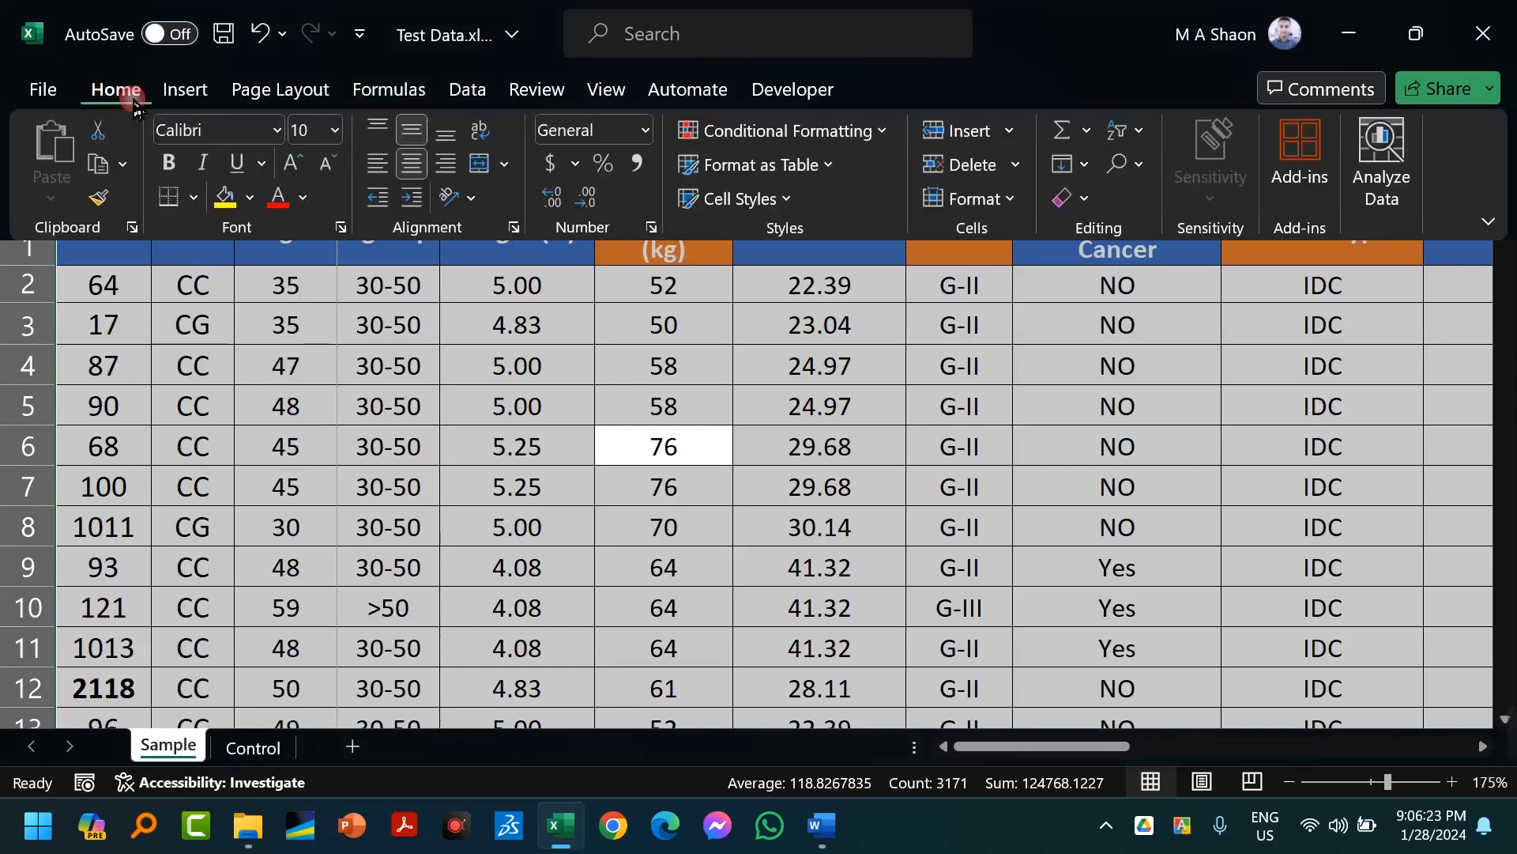
{"action": "left_click", "coordinate": [759, 165]}
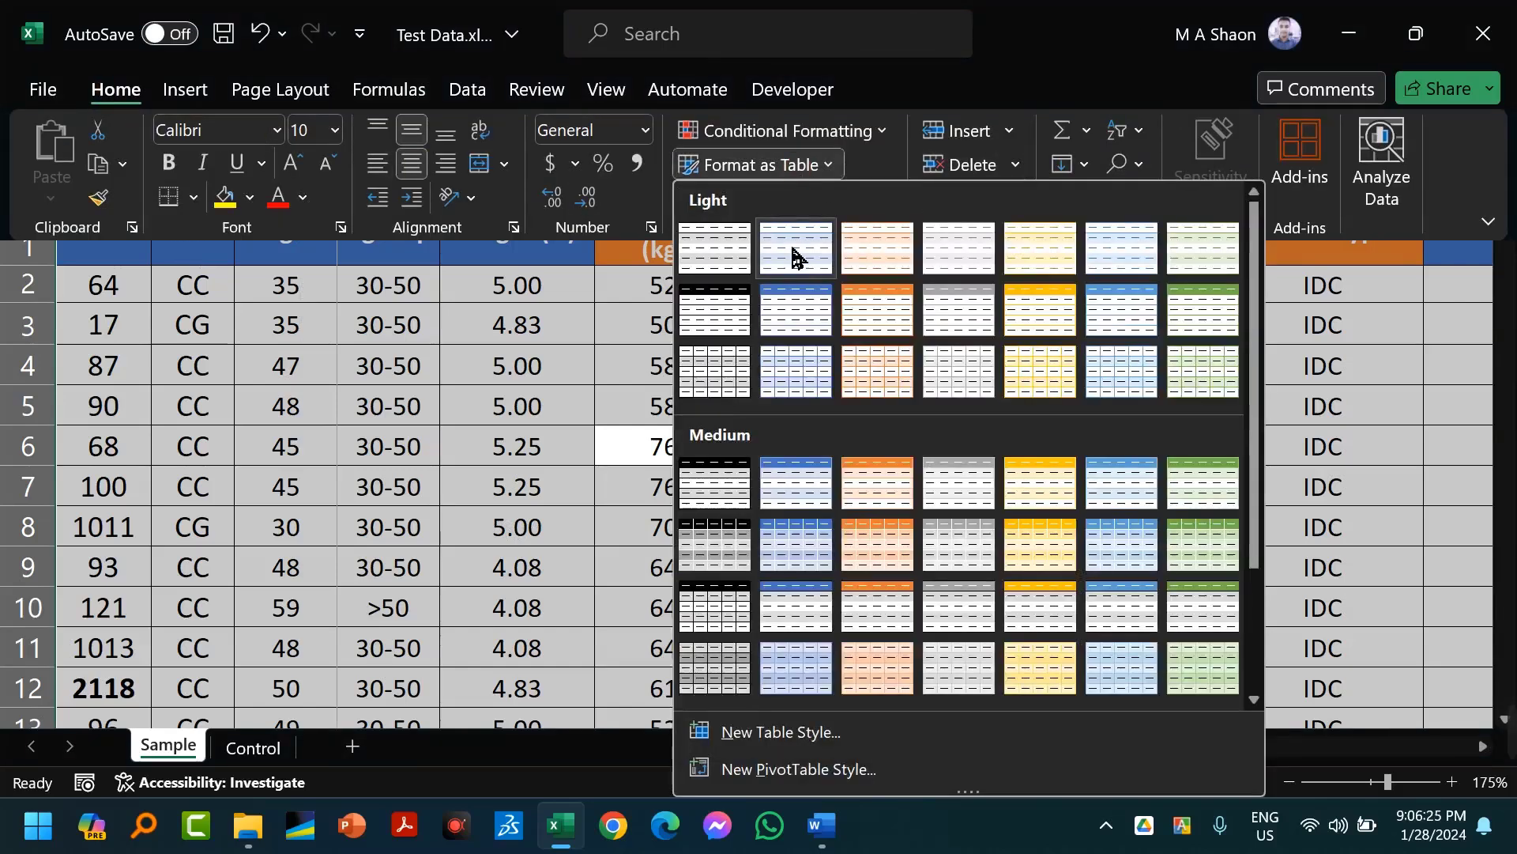
{"action": "left_click", "coordinate": [791, 322]}
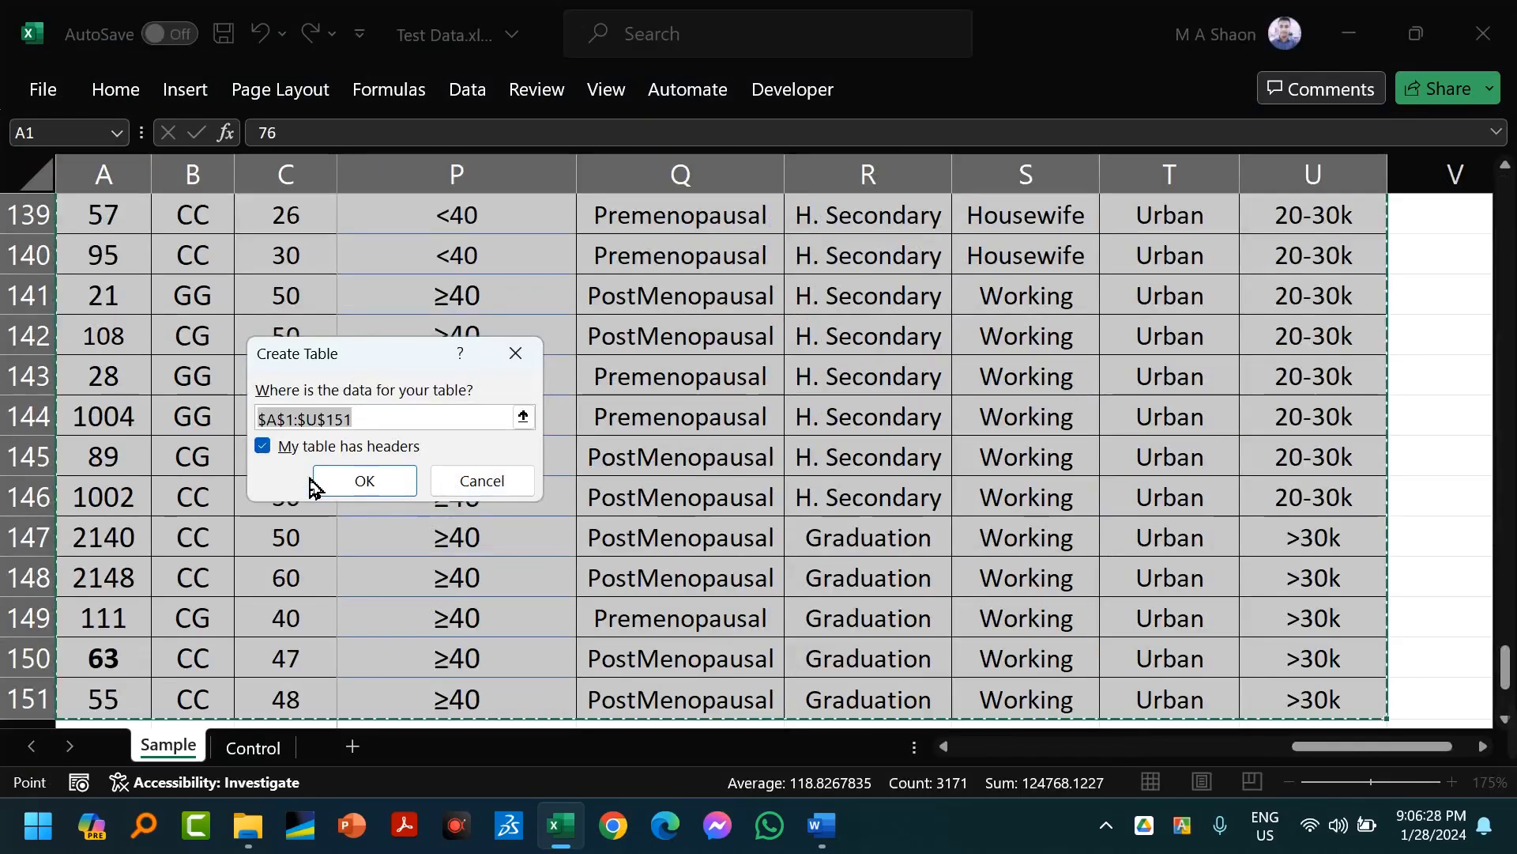
{"action": "left_click", "coordinate": [345, 473]}
{"action": "scroll", "coordinate": [359, 496], "scroll_direction": "up", "scroll_amount": 20}
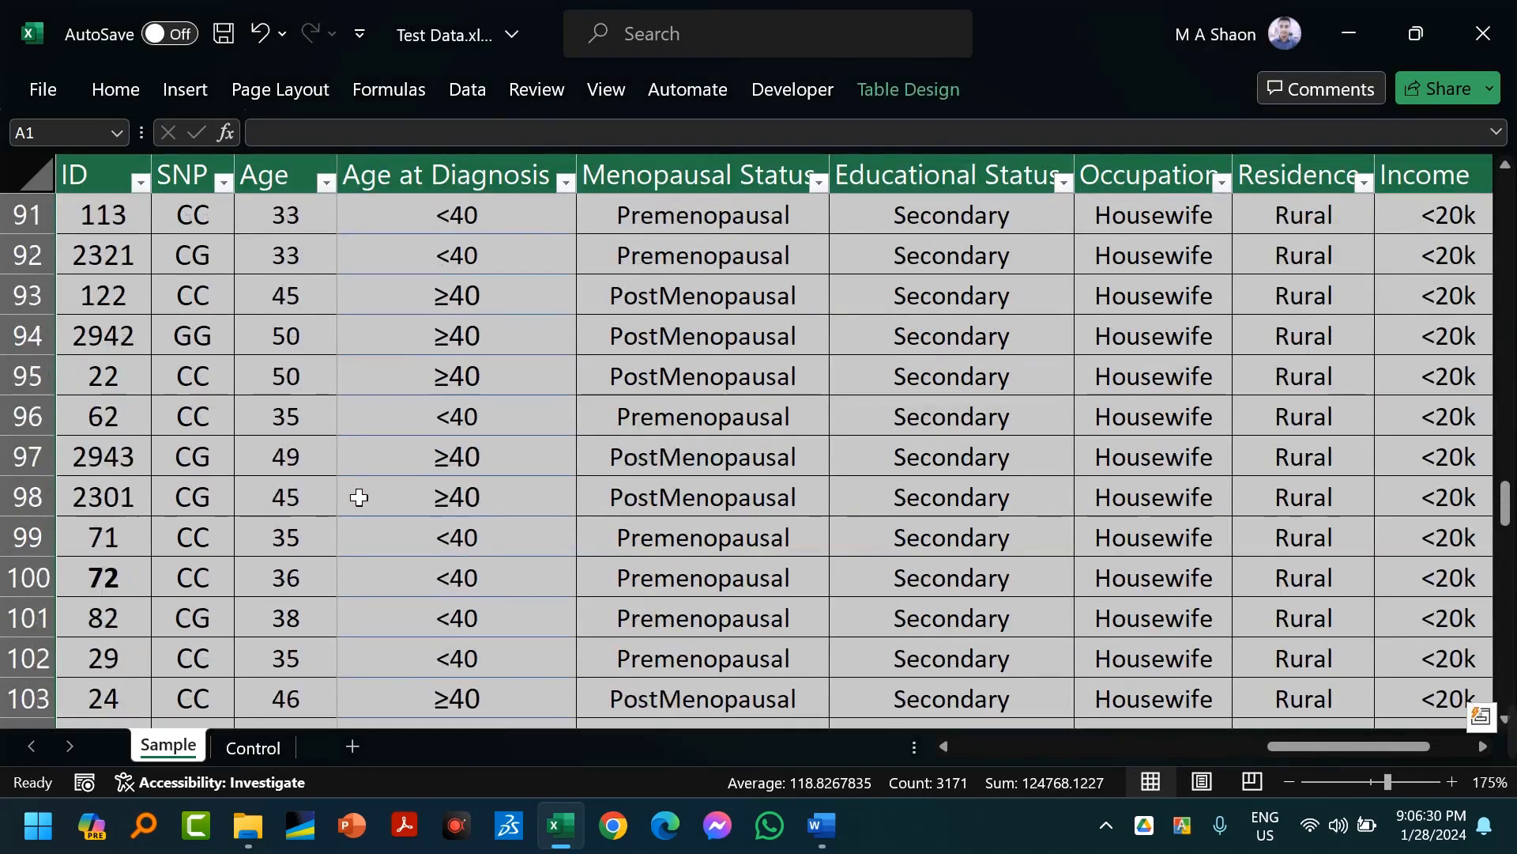
{"action": "scroll", "coordinate": [360, 496], "scroll_direction": "up", "scroll_amount": 14}
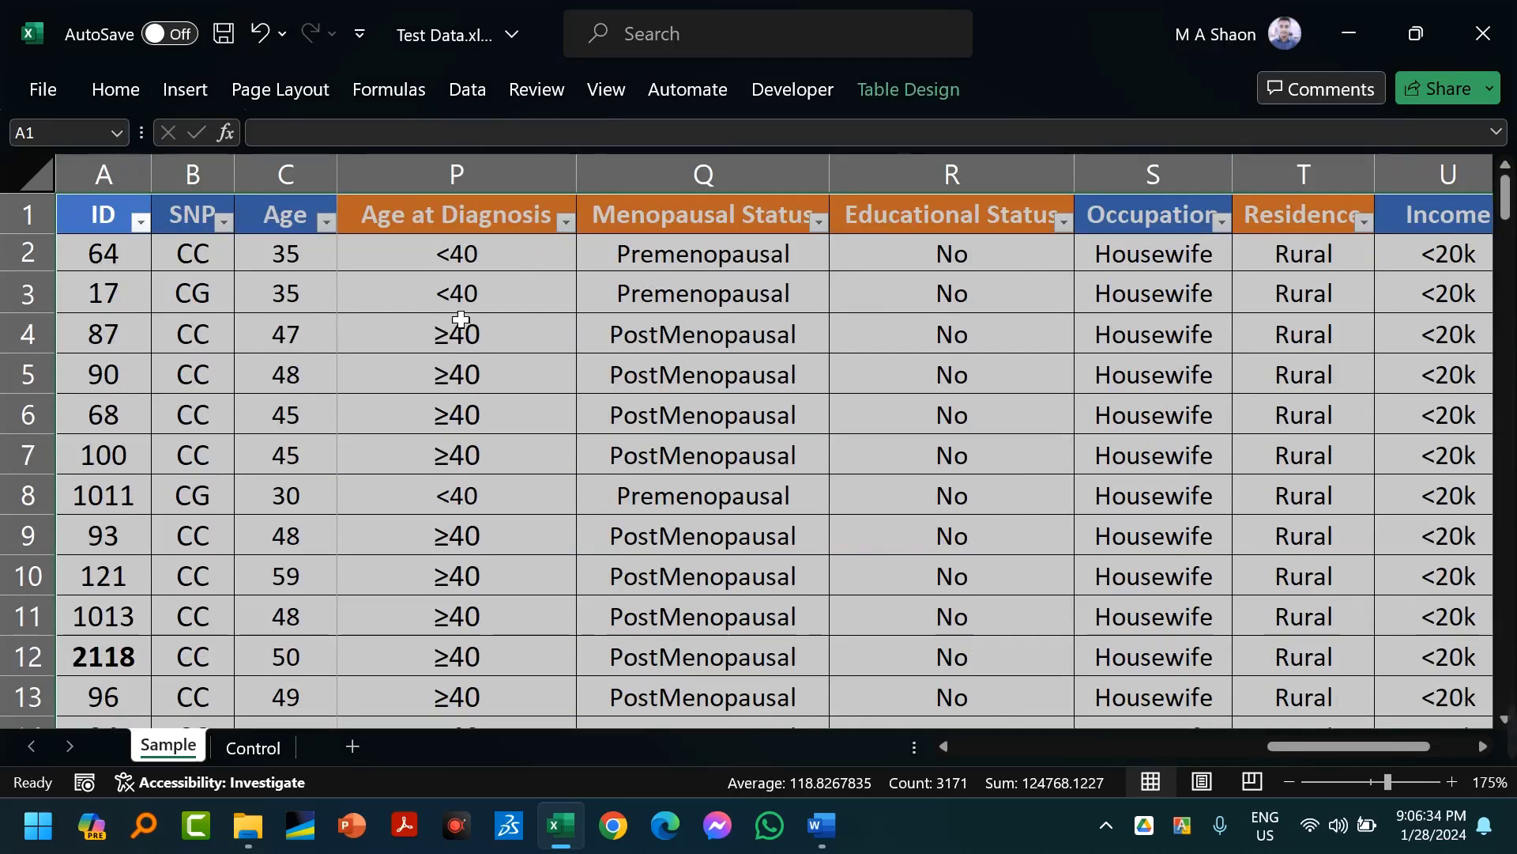
{"action": "left_click", "coordinate": [469, 311]}
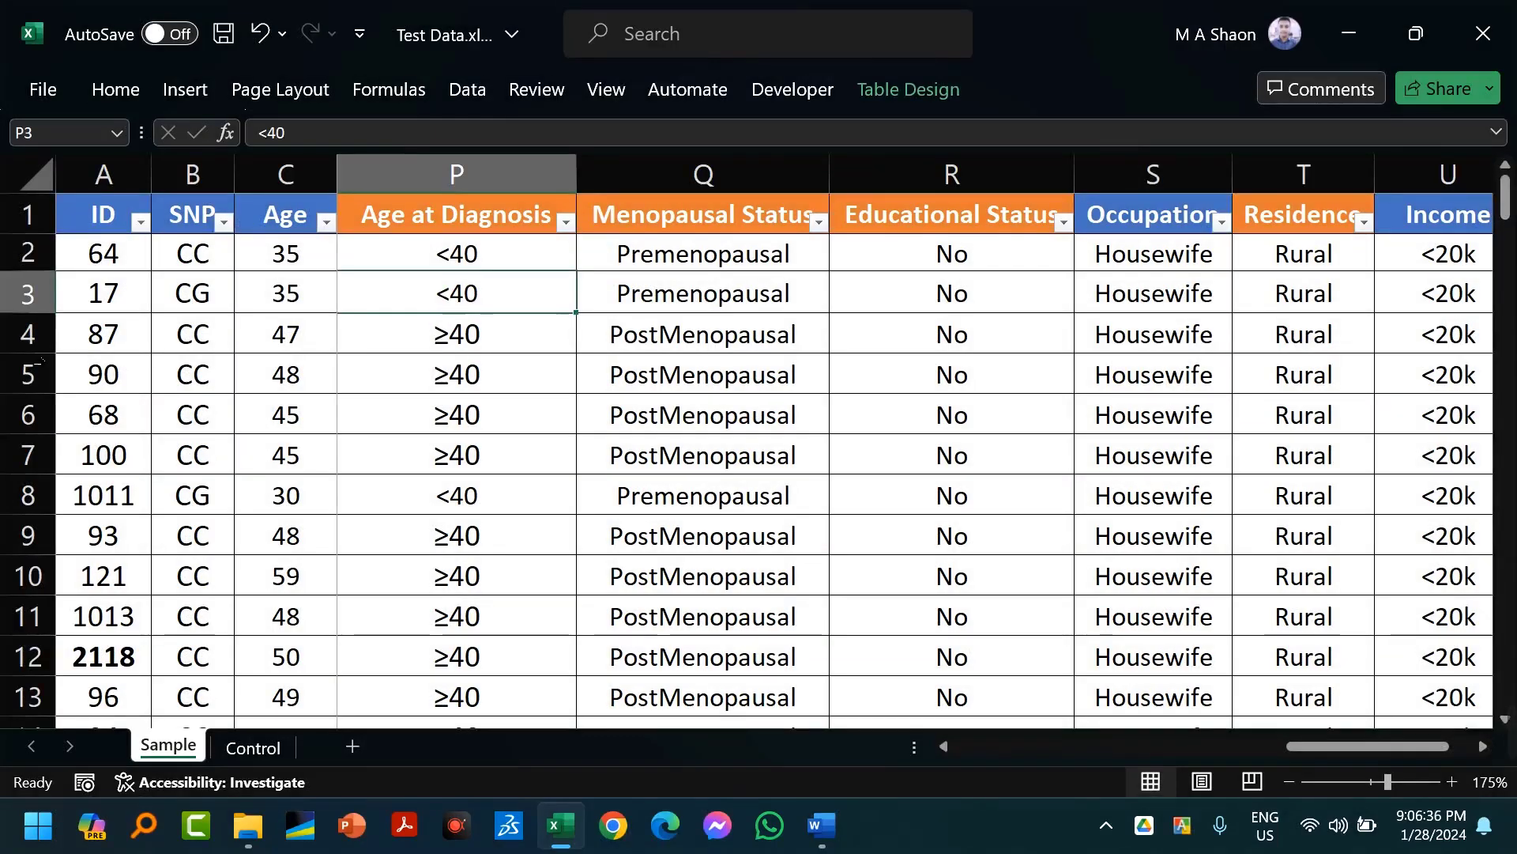
Sort the Sample table by ID from smallest to largest and check the ordered IDs.
{"action": "left_click", "coordinate": [141, 225]}
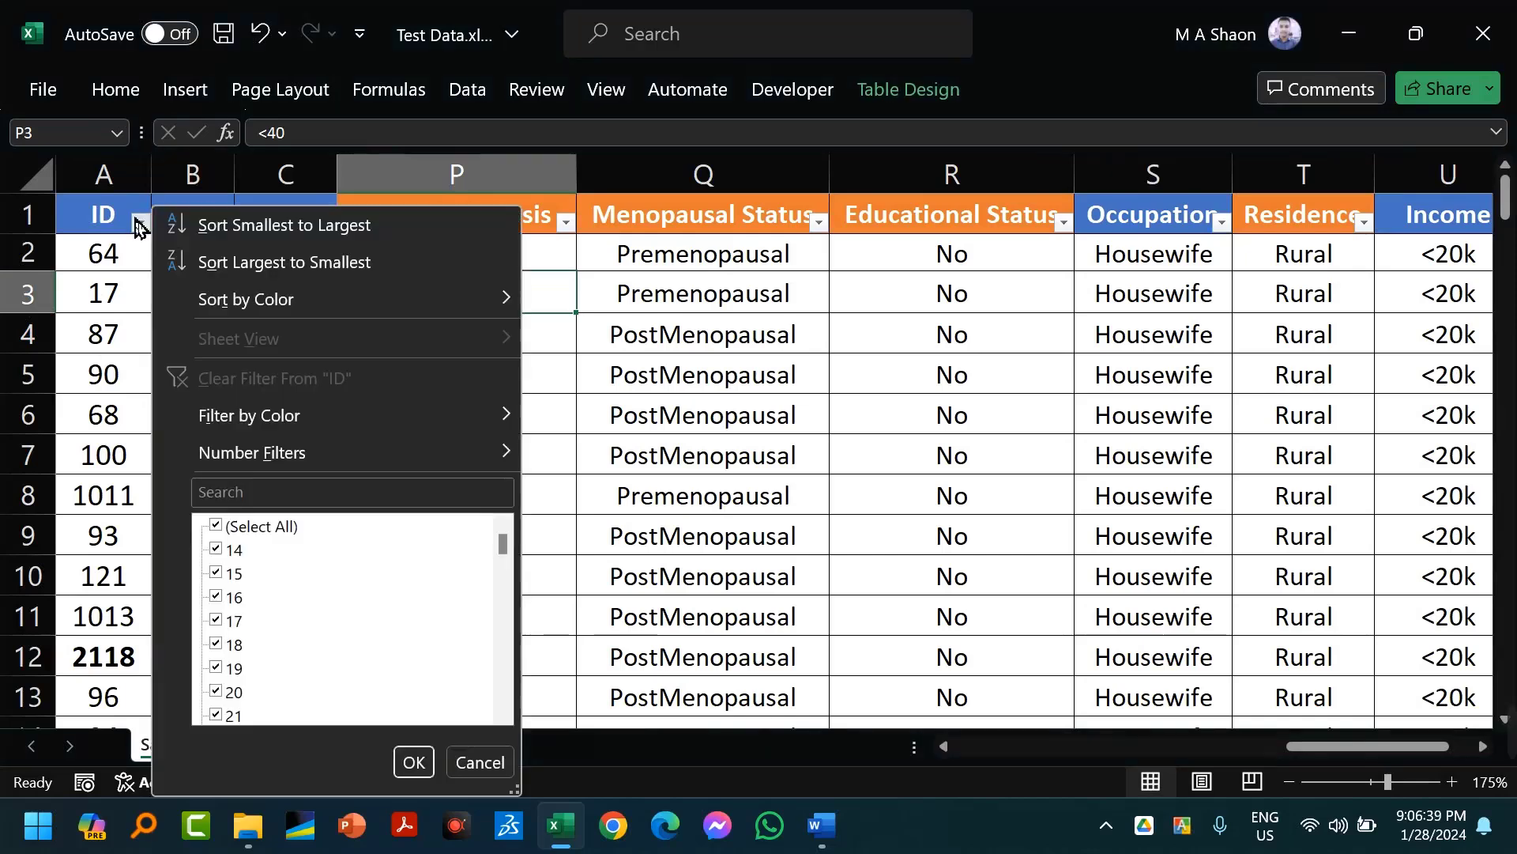
{"action": "left_click", "coordinate": [141, 229]}
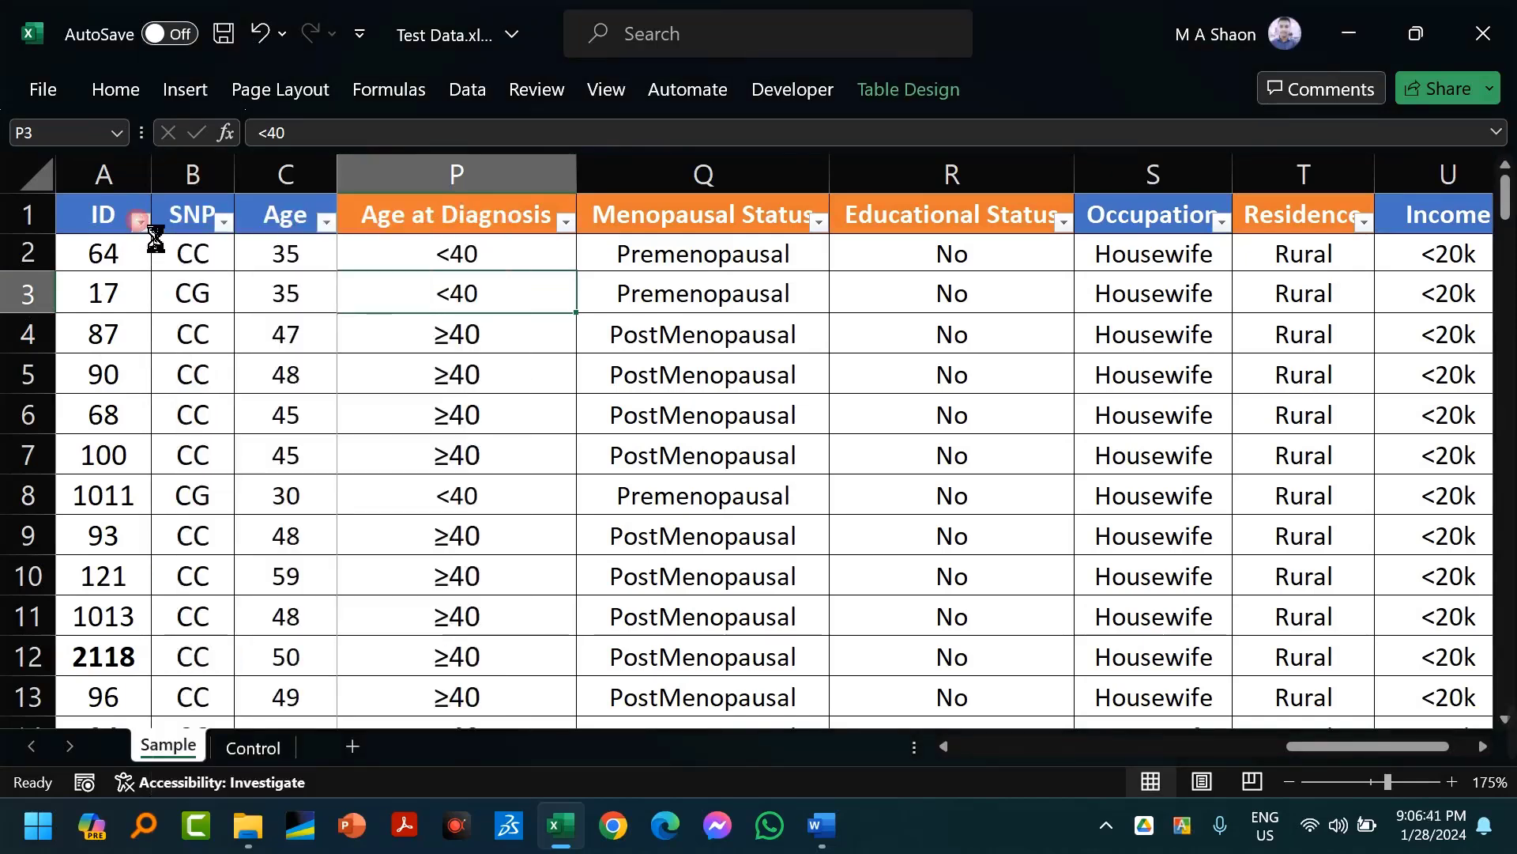
{"action": "left_click", "coordinate": [141, 225]}
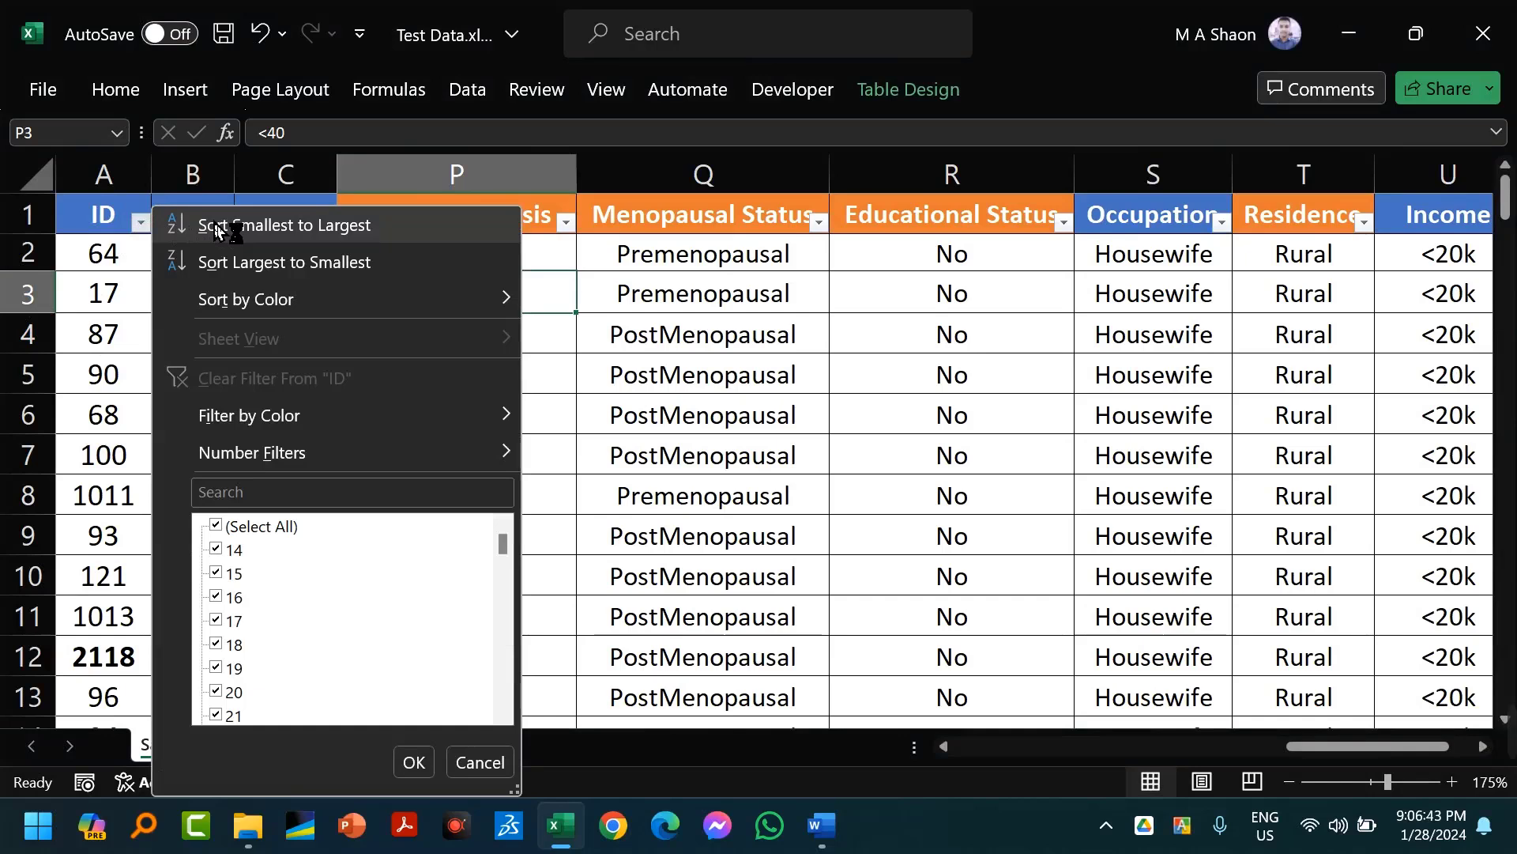
{"action": "left_click", "coordinate": [217, 228]}
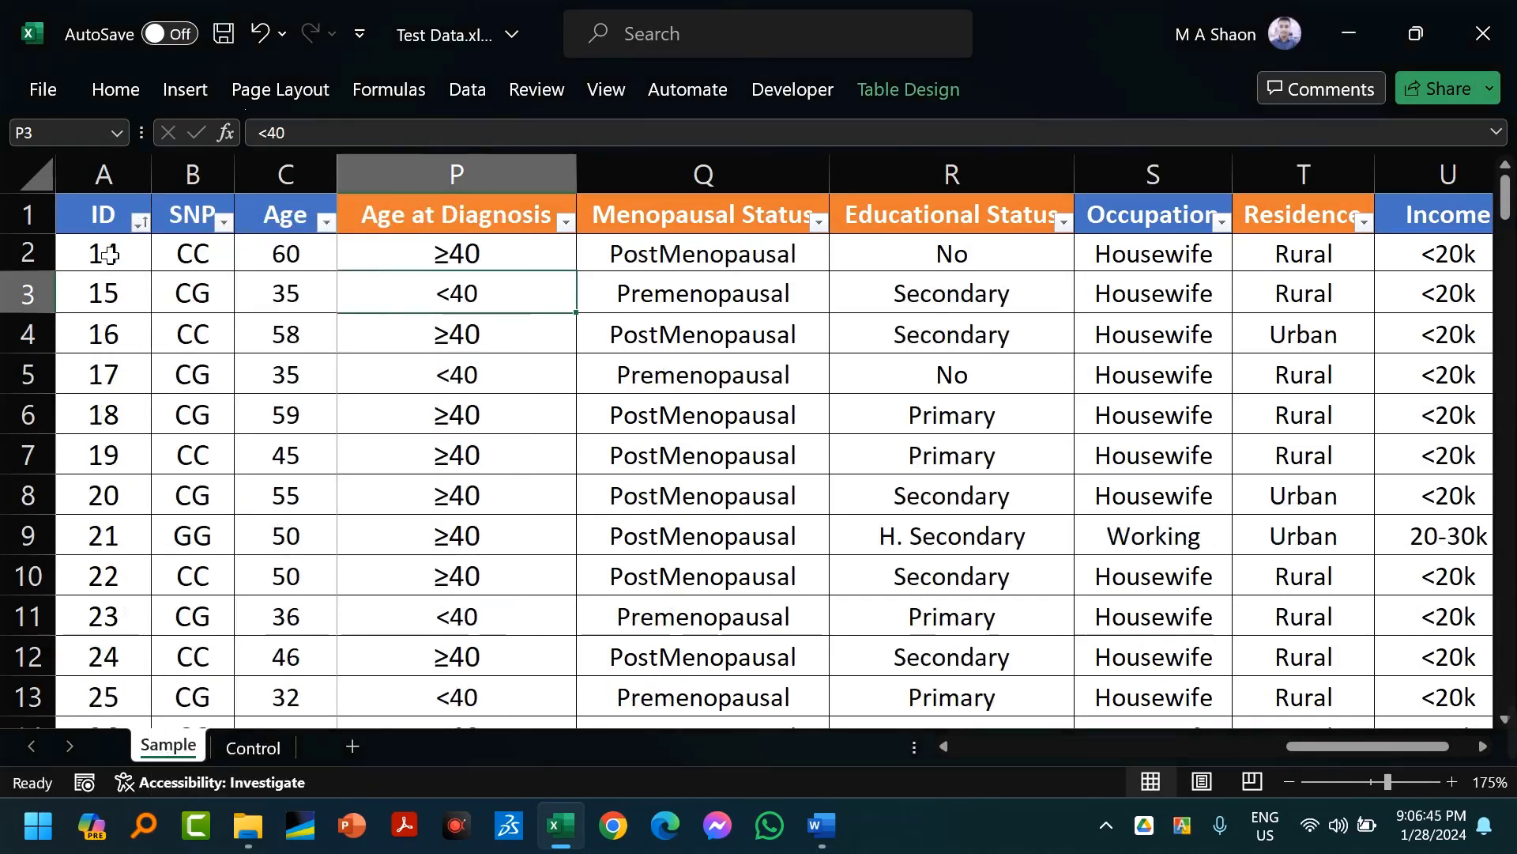
{"action": "left_click_drag", "start_coordinate": [110, 255], "coordinate": [119, 656]}
{"action": "left_click", "coordinate": [215, 257]}
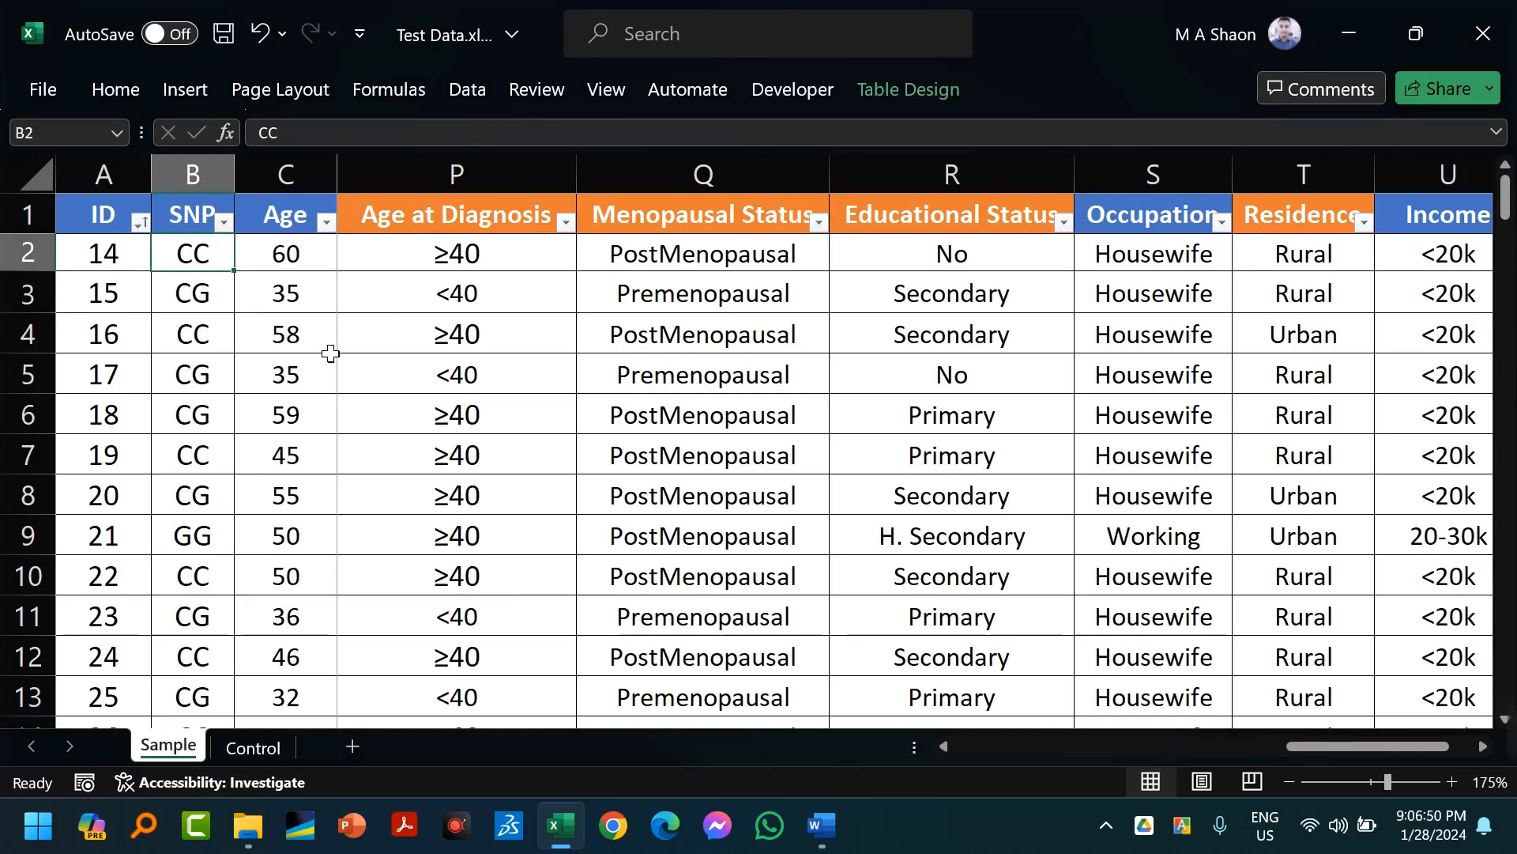
Sort the table on the Control sheet by ID No in ascending order, and return to the Sample sheet.
{"action": "left_click", "coordinate": [253, 747]}
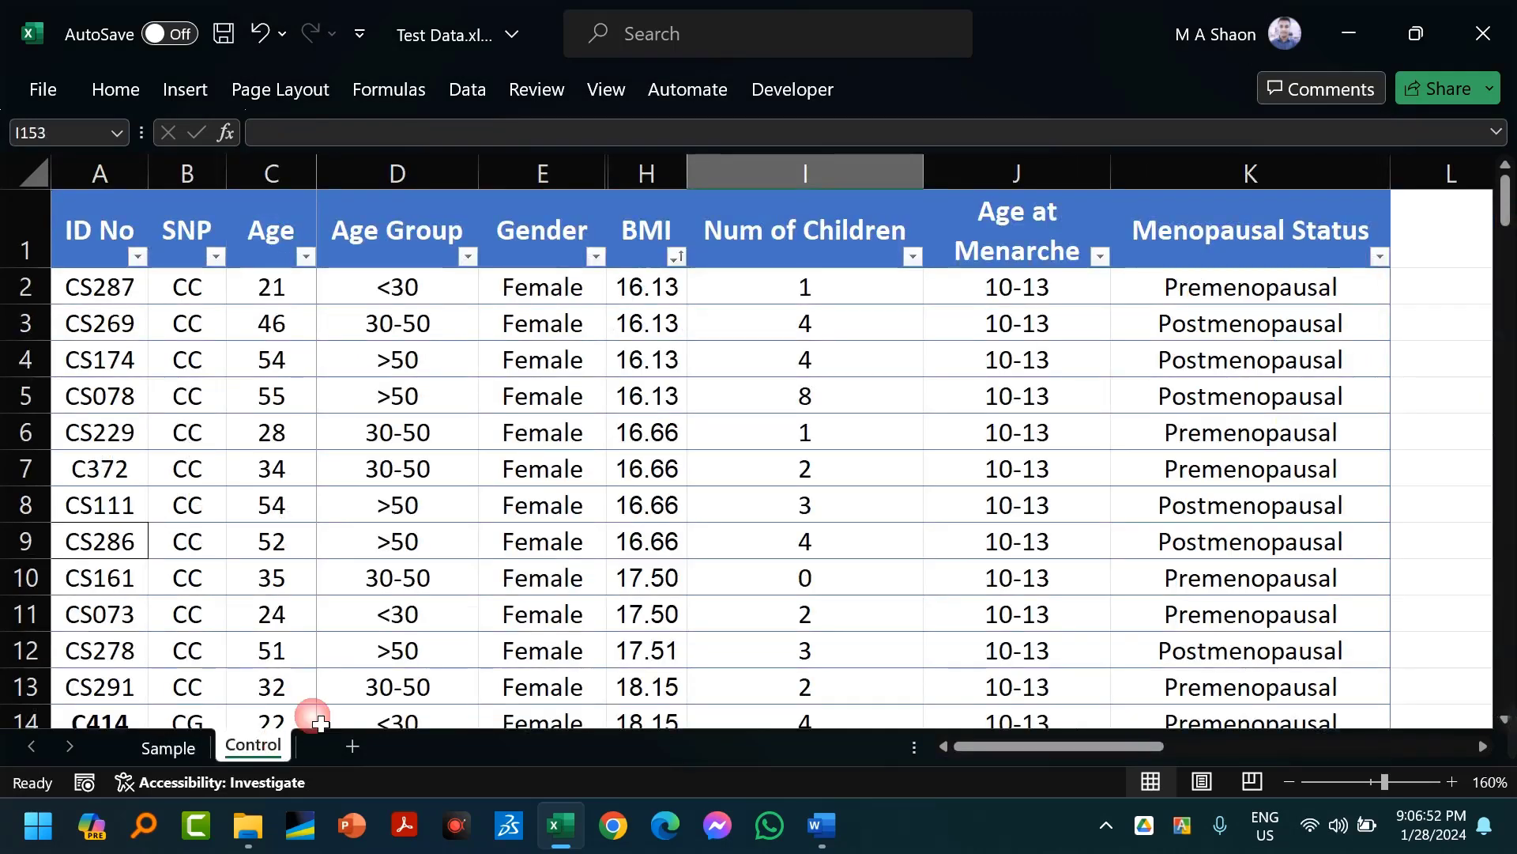
{"action": "left_click", "coordinate": [411, 439]}
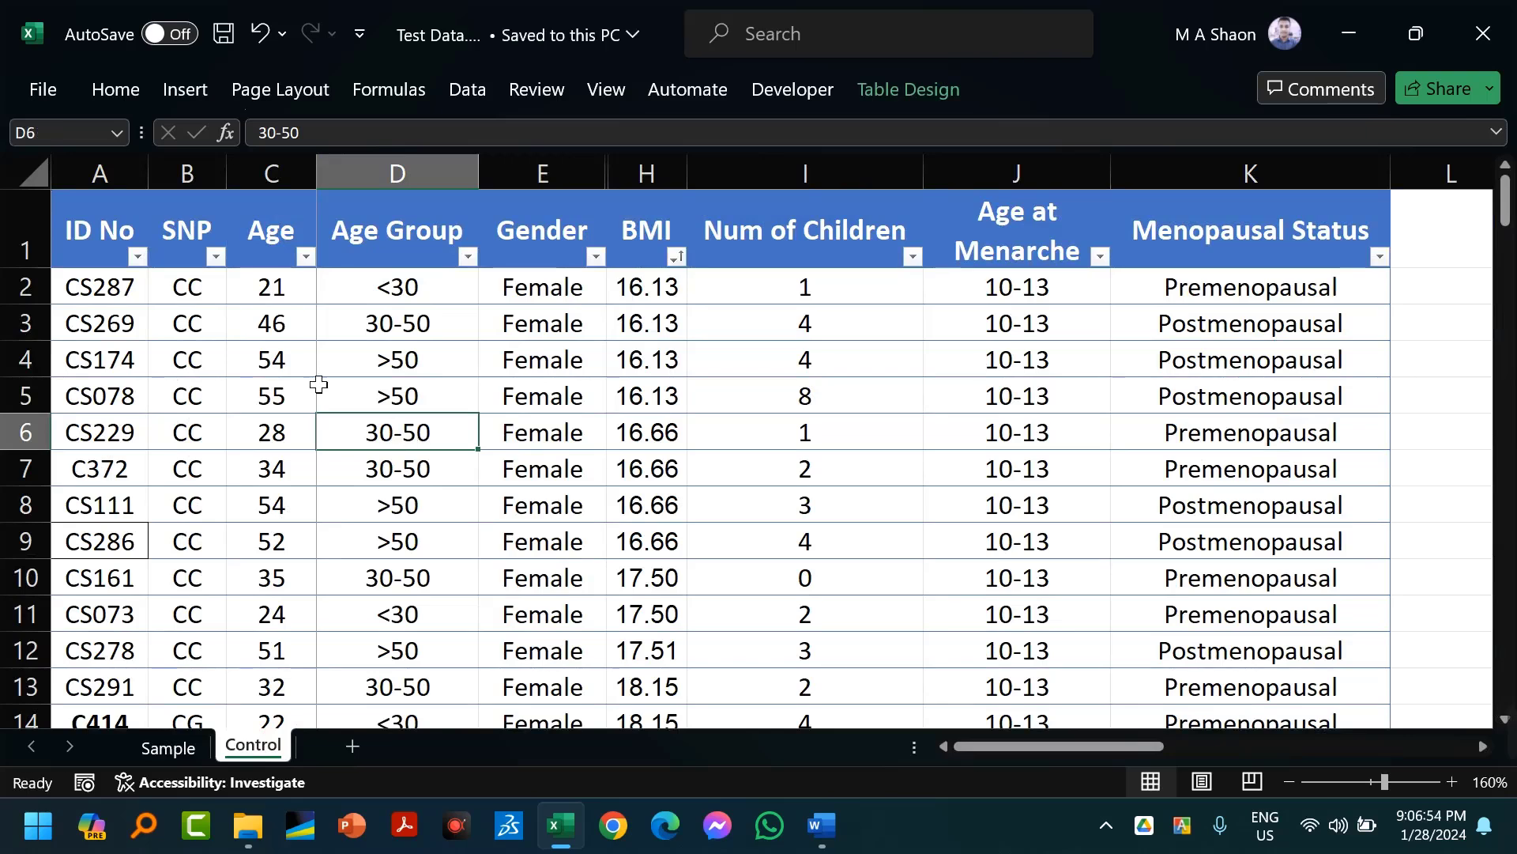
{"action": "left_click", "coordinate": [140, 259]}
{"action": "left_click", "coordinate": [234, 225]}
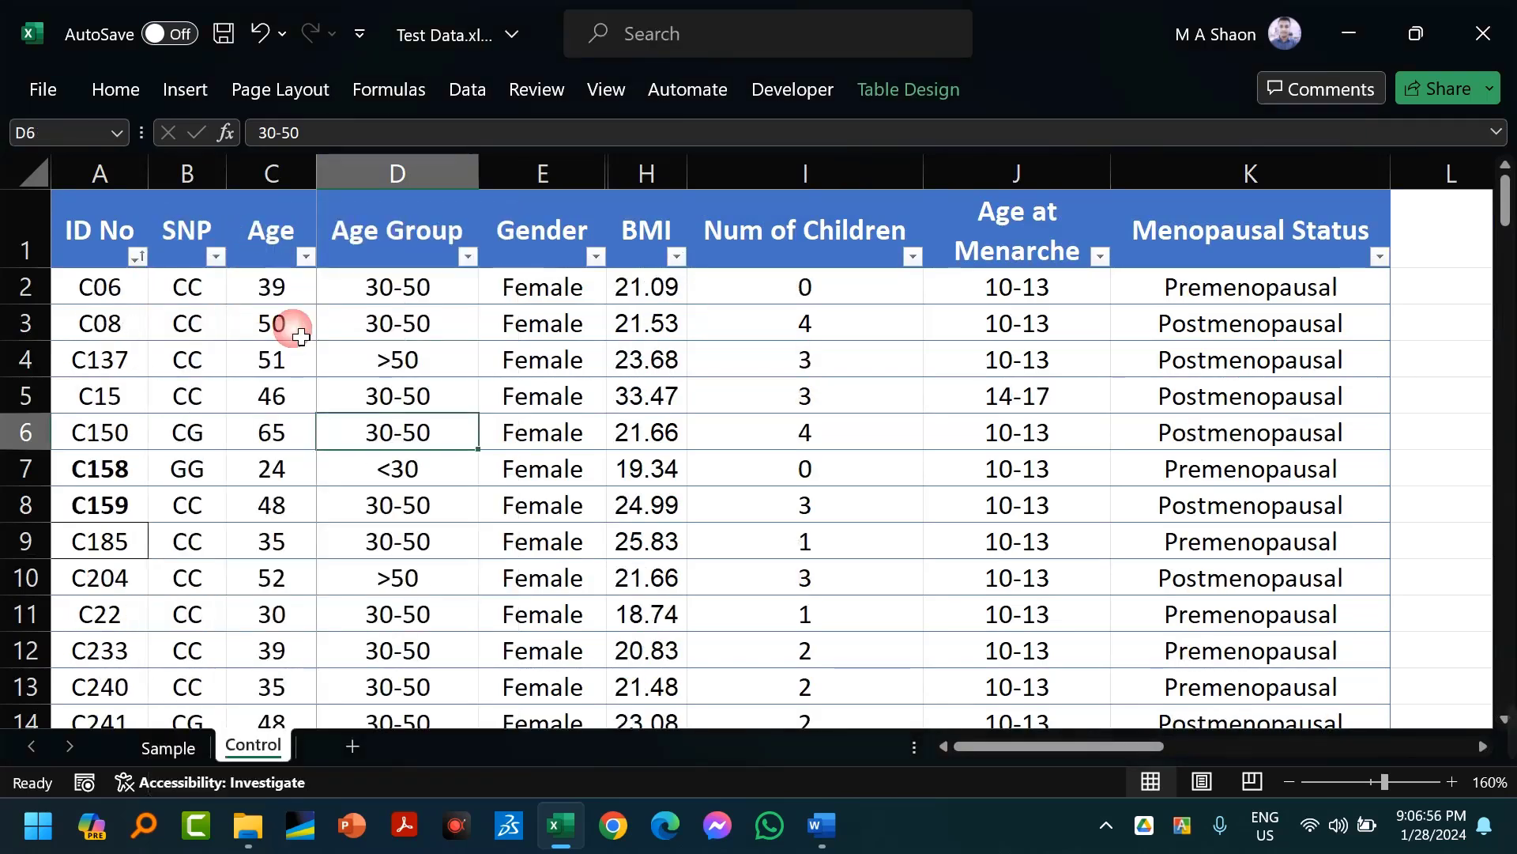
{"action": "left_click", "coordinate": [181, 757]}
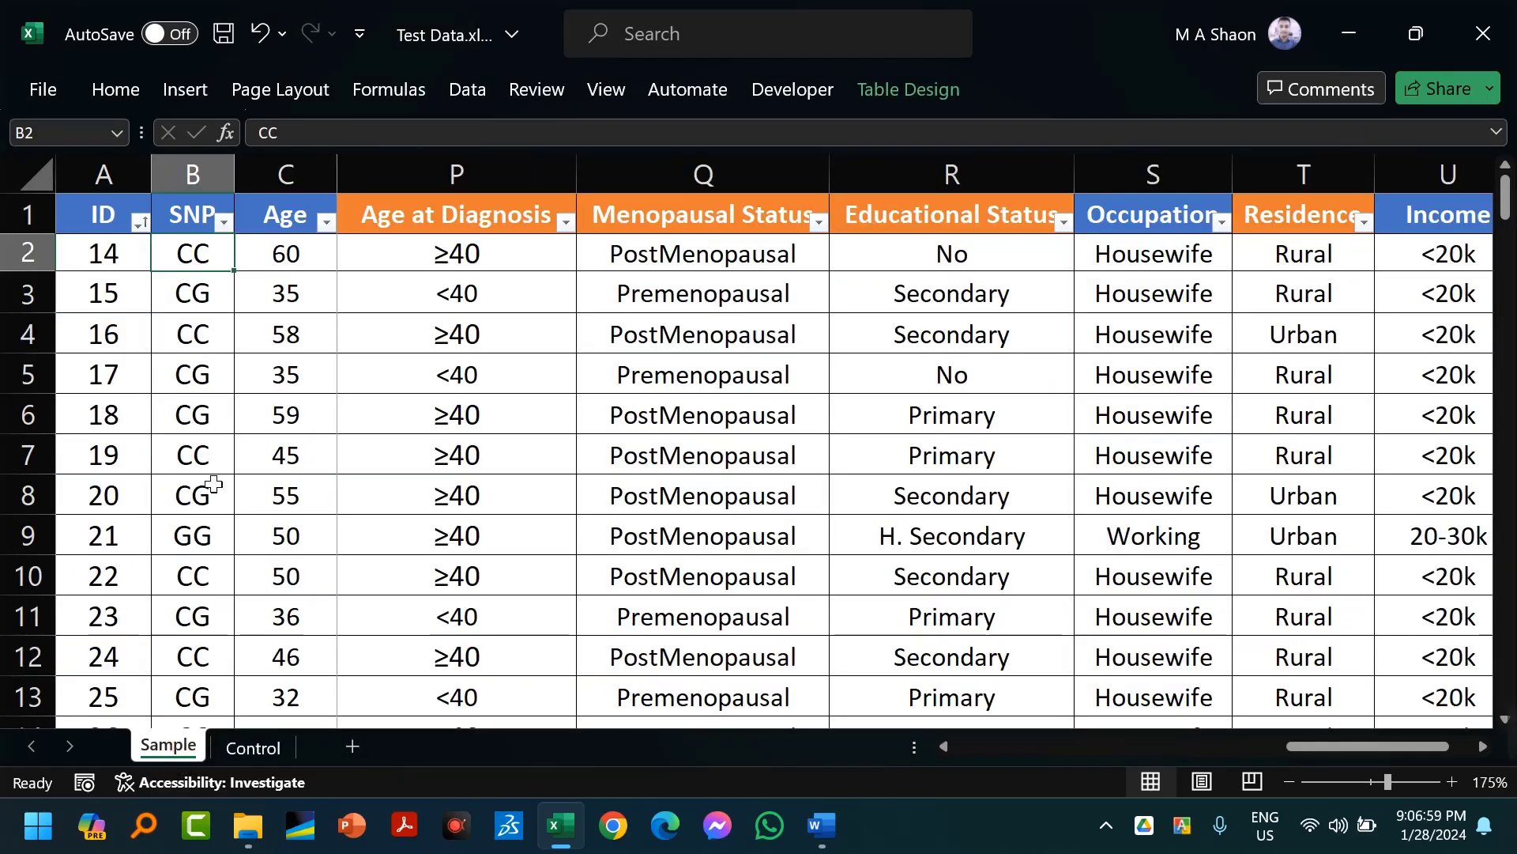
Consult the Word document, and look over the Age data on the Sample and Control sheets.
{"action": "left_click", "coordinate": [825, 831]}
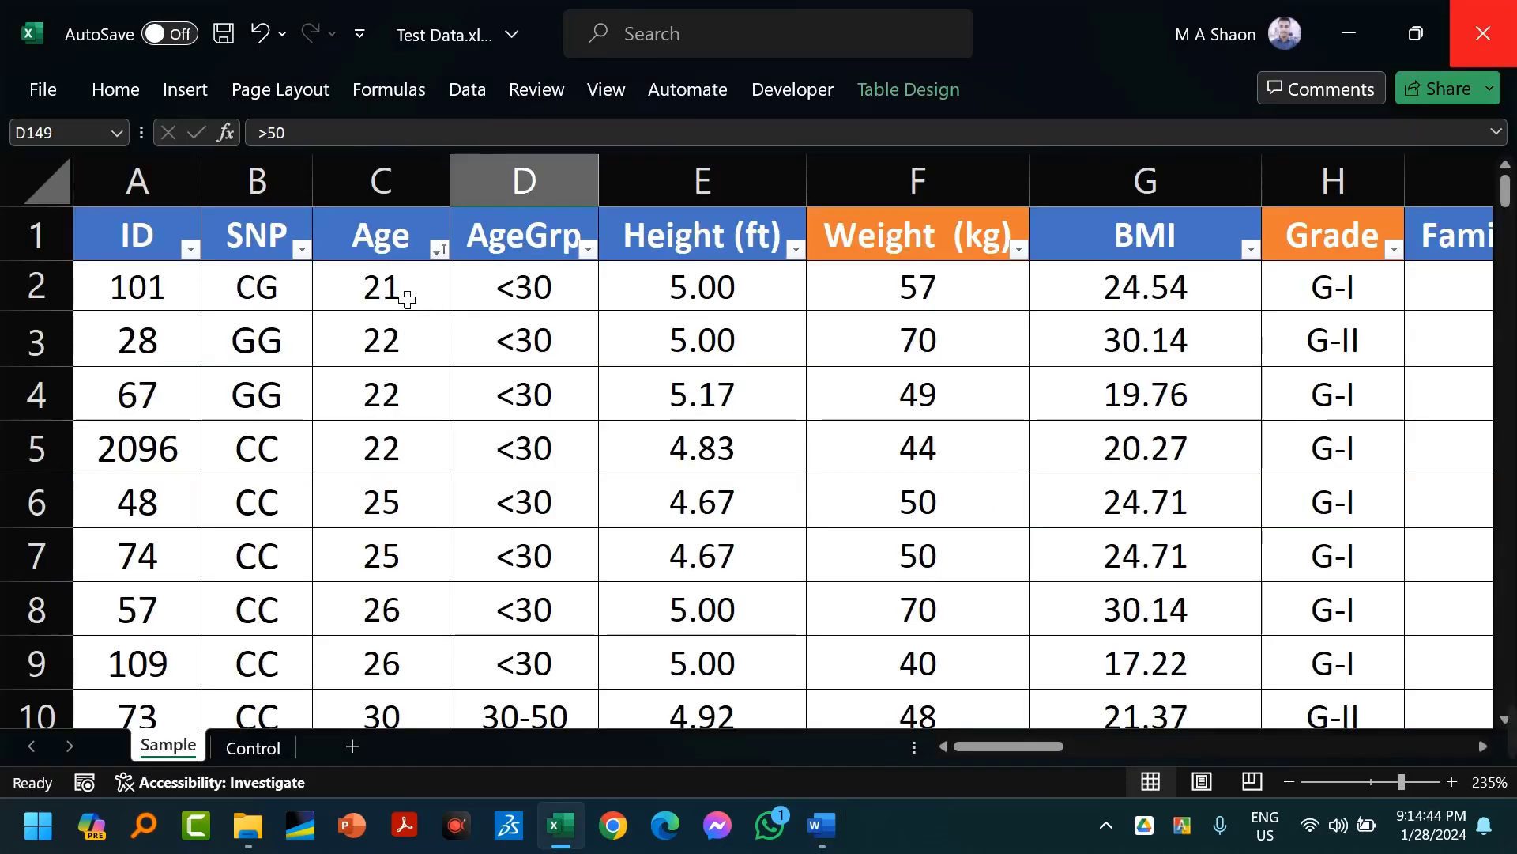
{"action": "left_click", "coordinate": [406, 298]}
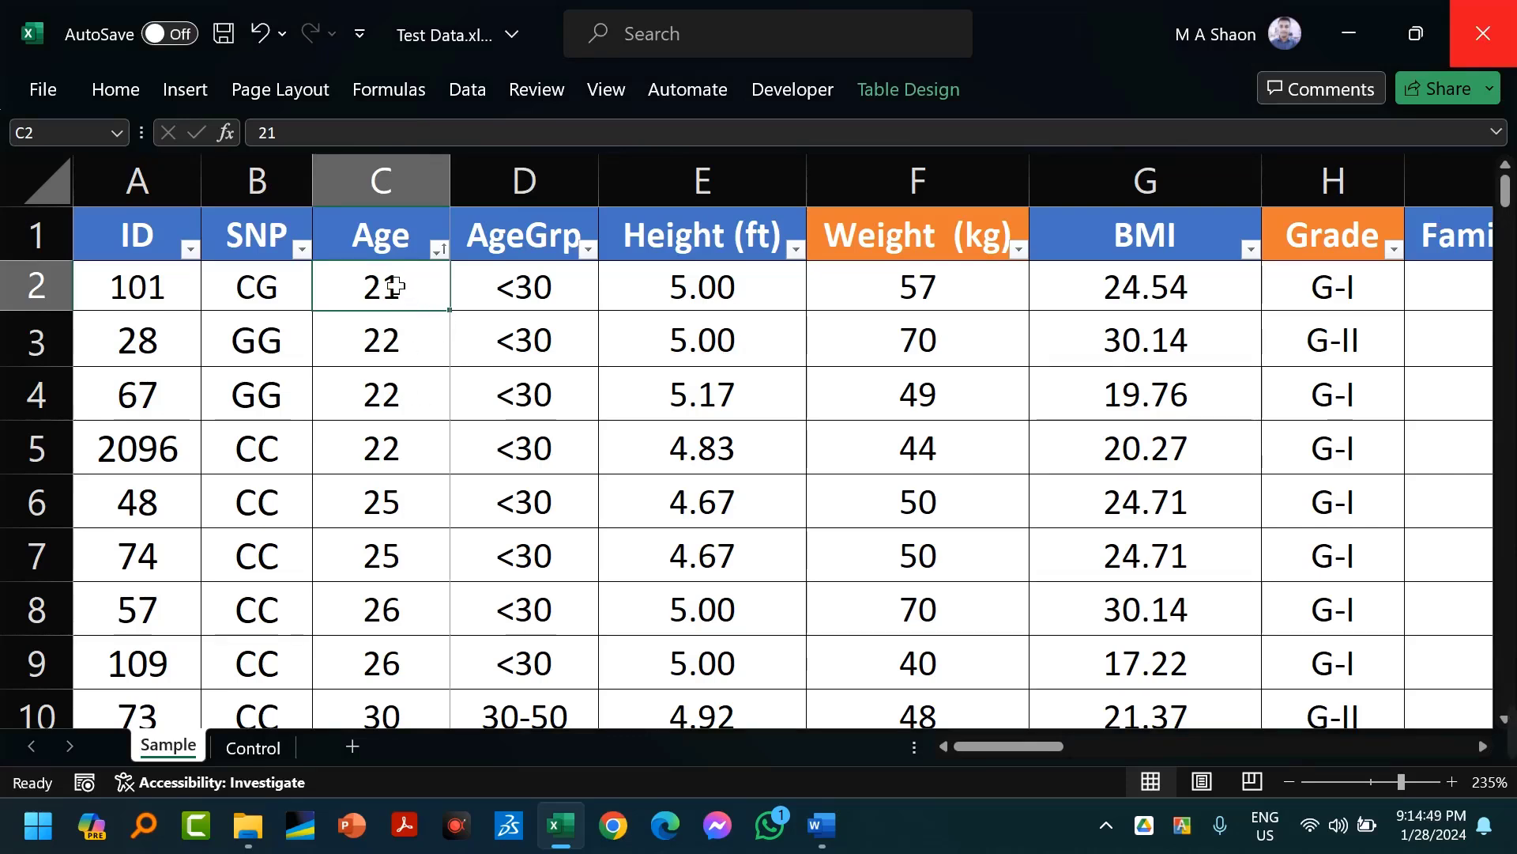
{"action": "left_click", "coordinate": [253, 748]}
{"action": "left_click", "coordinate": [168, 745]}
Launch GraphPad Prism and create a Column data table from the tutorial data set "t test - Unpaired".
{"action": "key", "text": "super"}
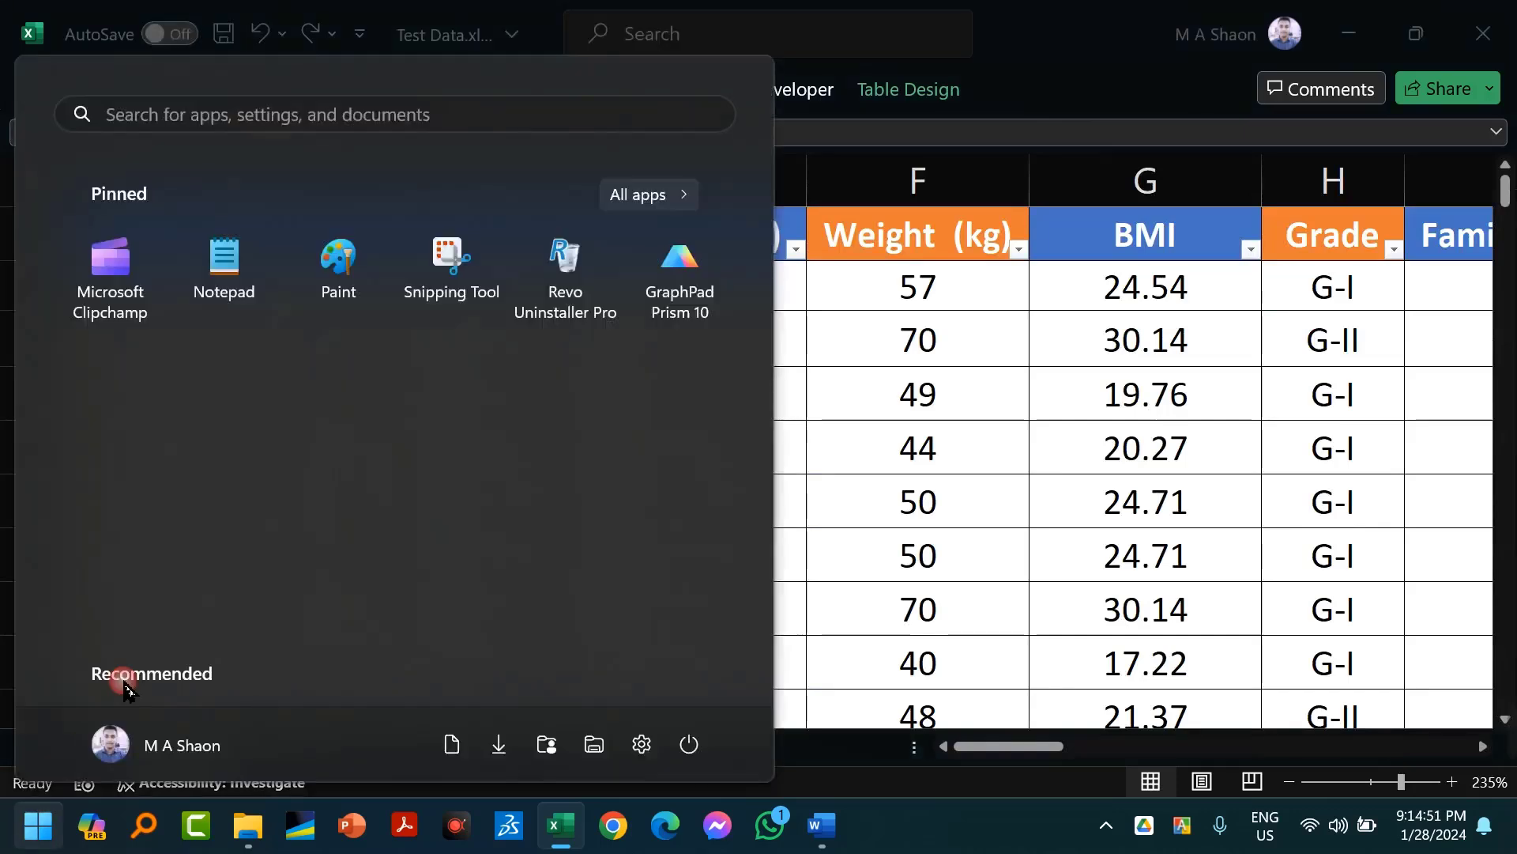
{"action": "left_click", "coordinate": [694, 283]}
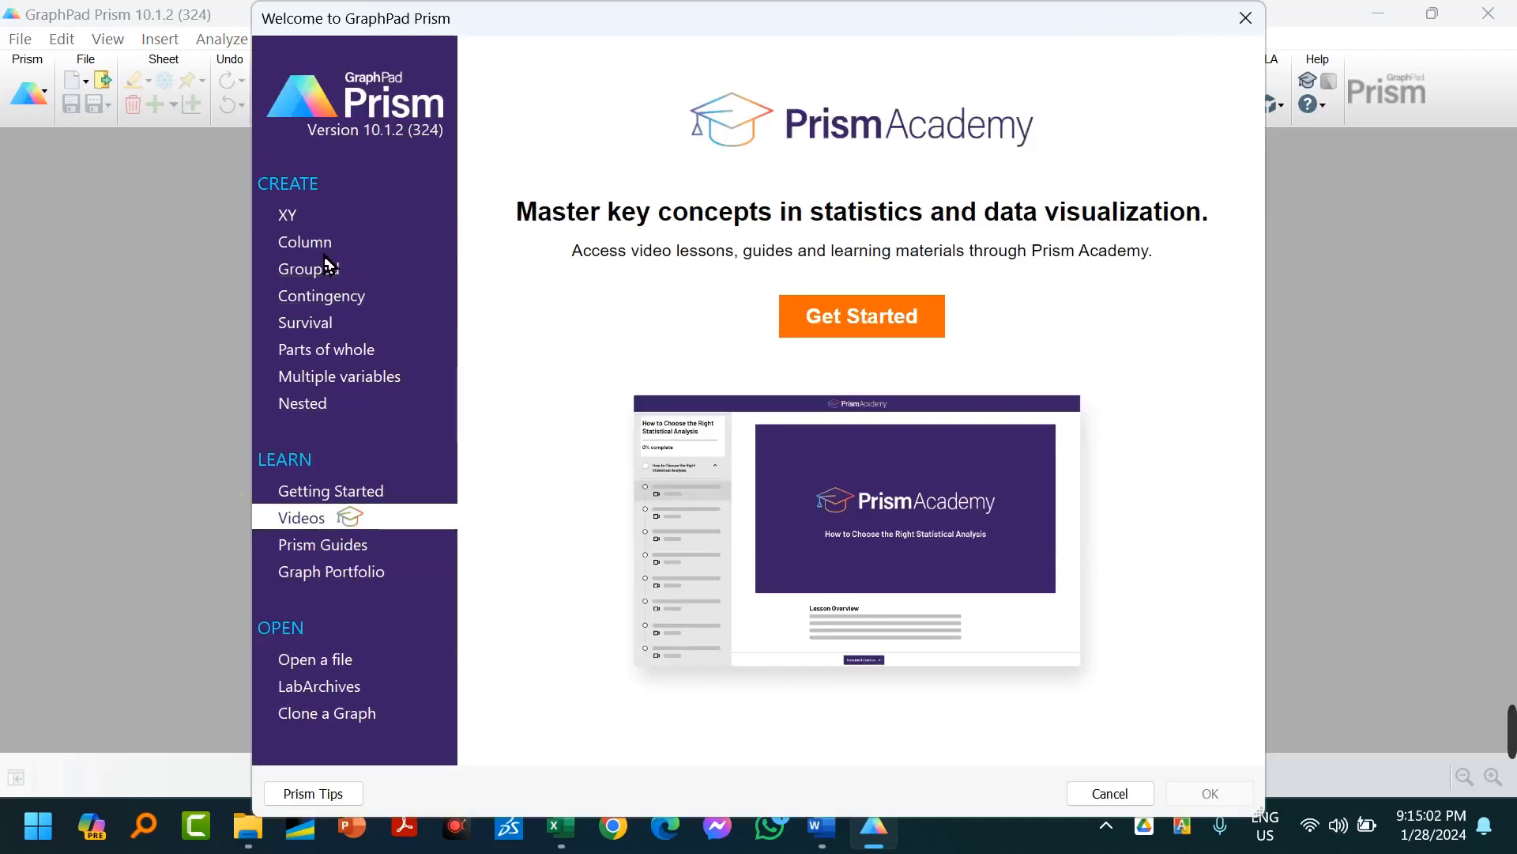
{"action": "left_click", "coordinate": [324, 250]}
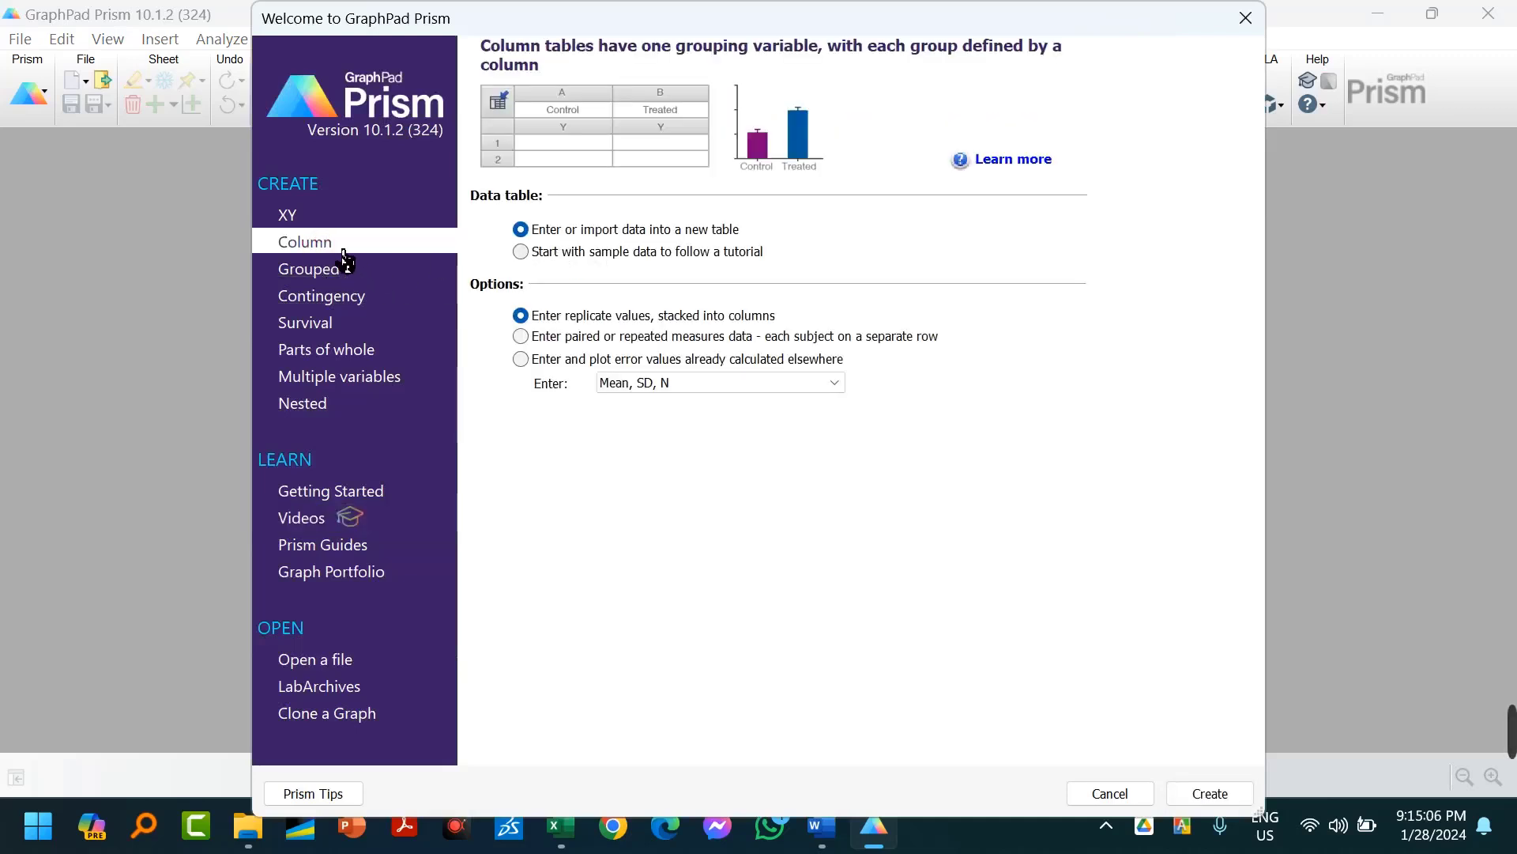
{"action": "left_click", "coordinate": [539, 252]}
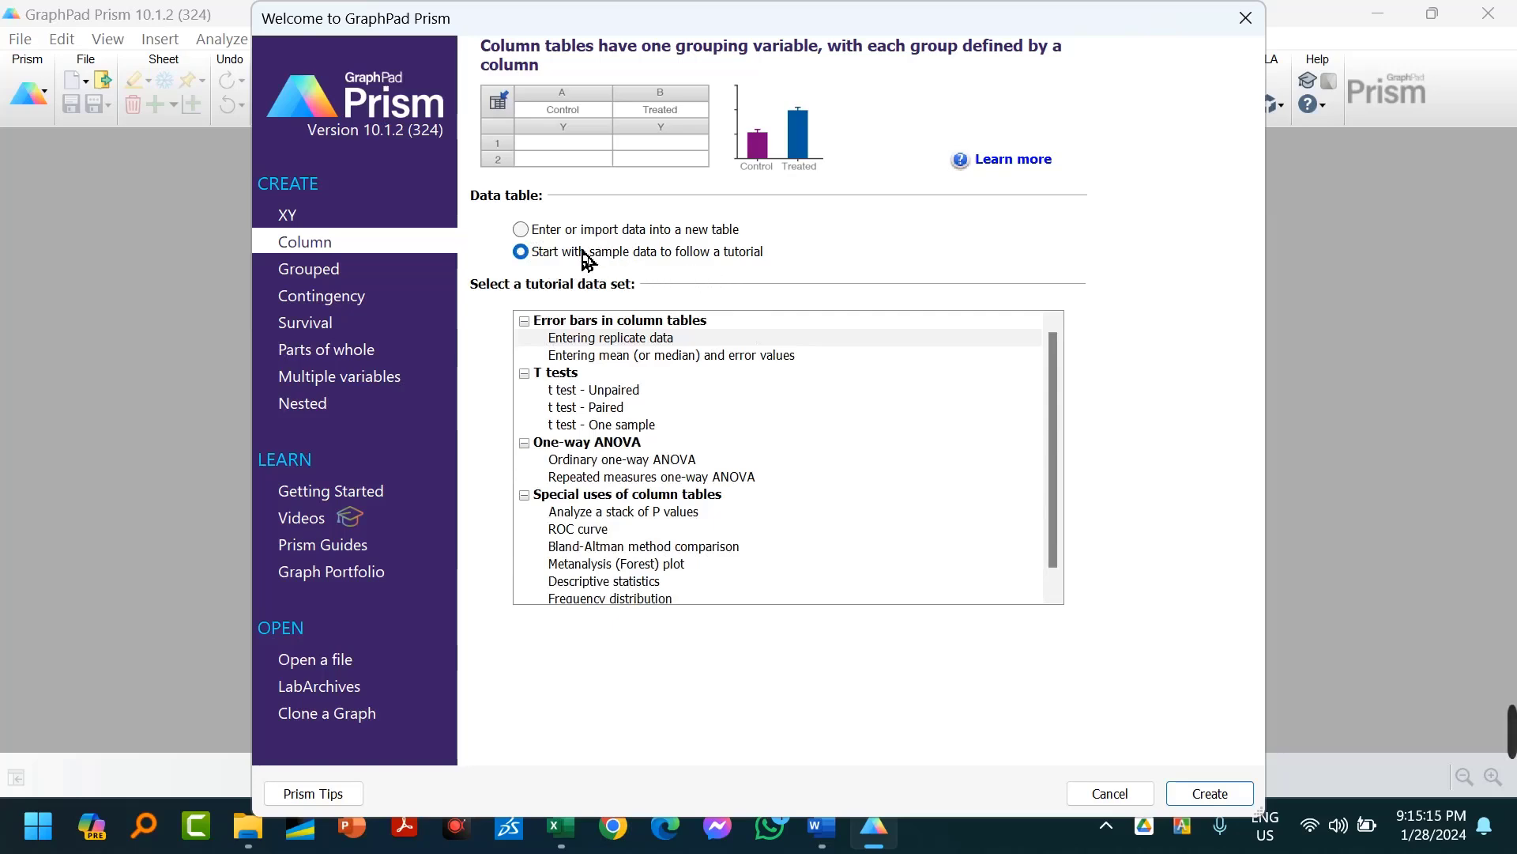
{"action": "left_click", "coordinate": [619, 395]}
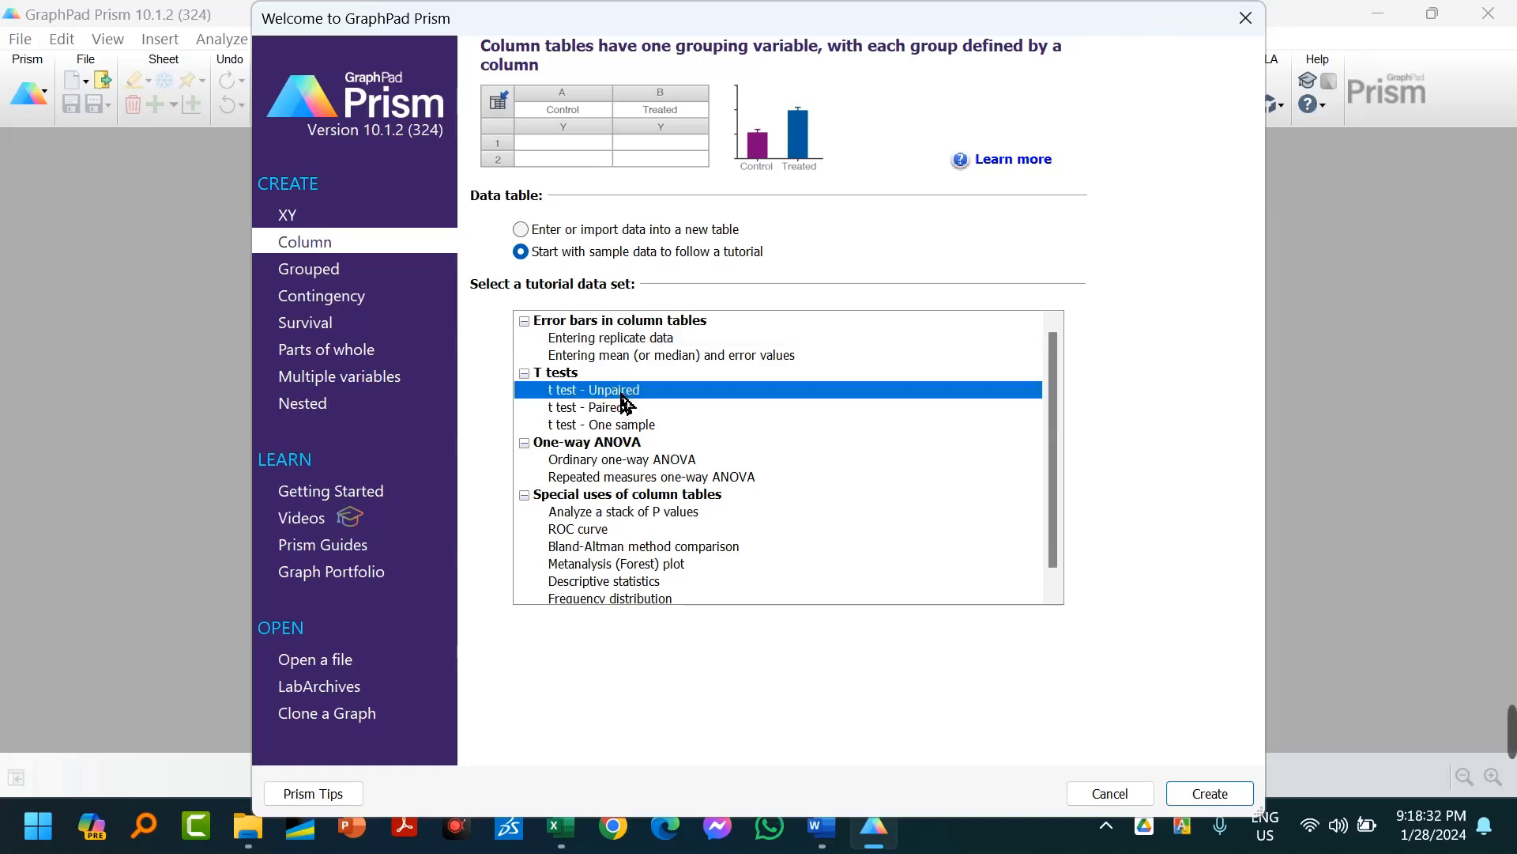
{"action": "left_click", "coordinate": [1207, 794]}
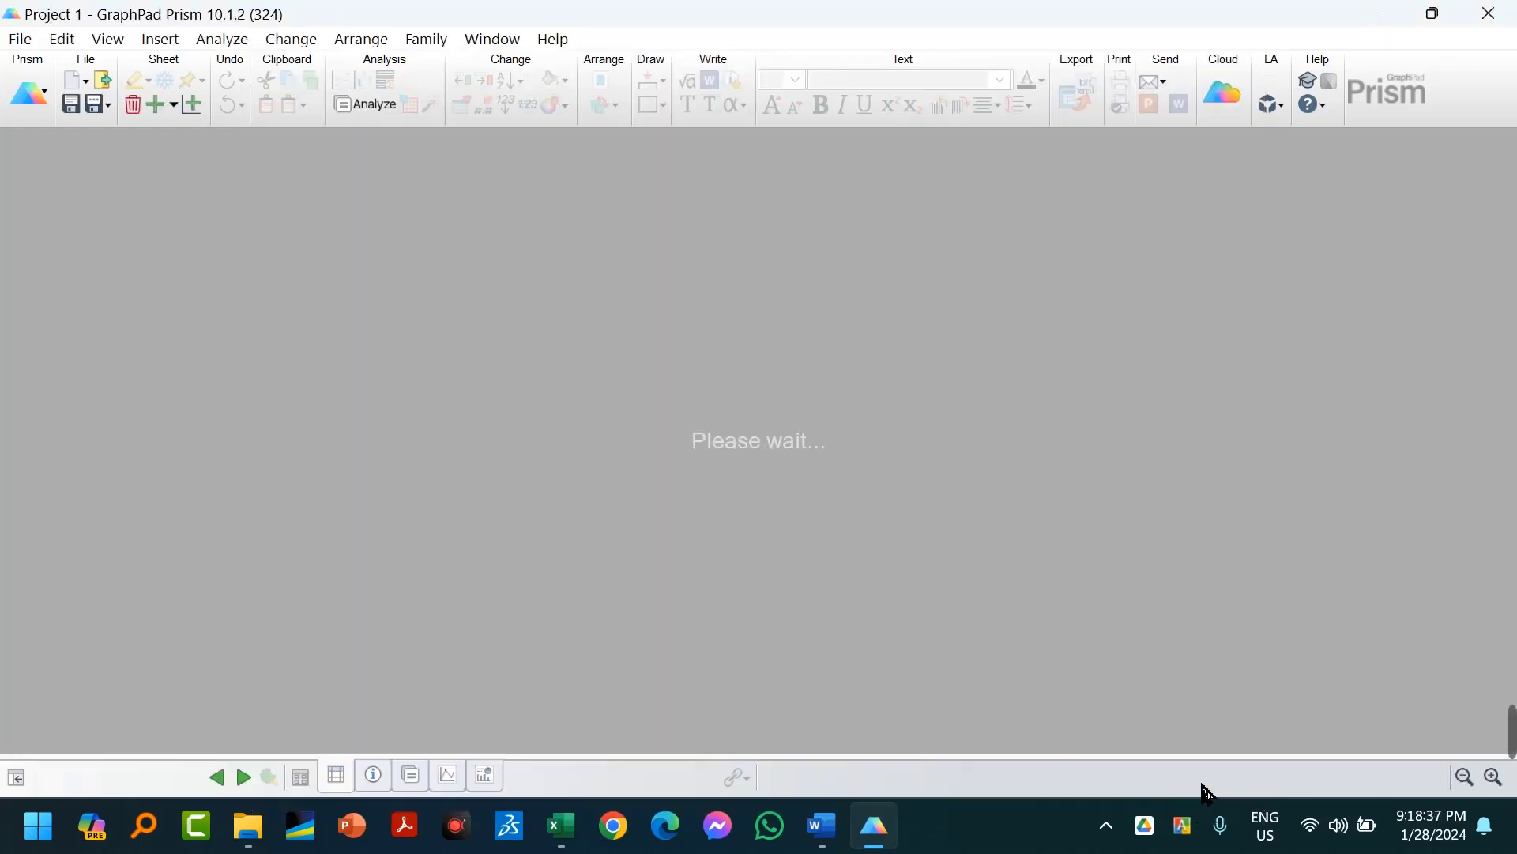
Delete the tutorial note covering the unpaired t test data table.
{"action": "left_click", "coordinate": [172, 358]}
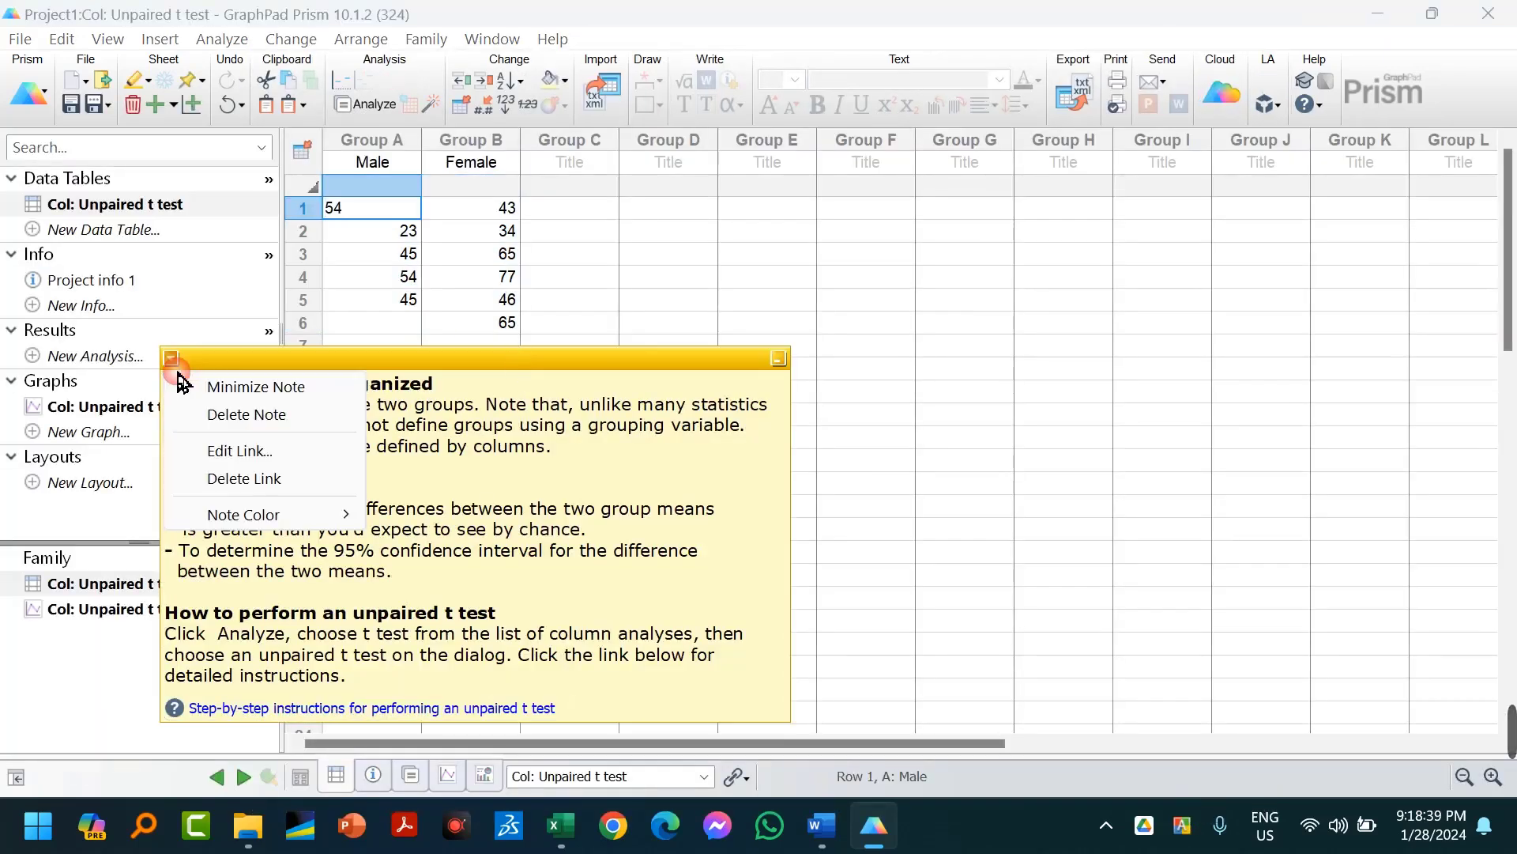
{"action": "left_click", "coordinate": [207, 414]}
{"action": "left_click", "coordinate": [404, 259]}
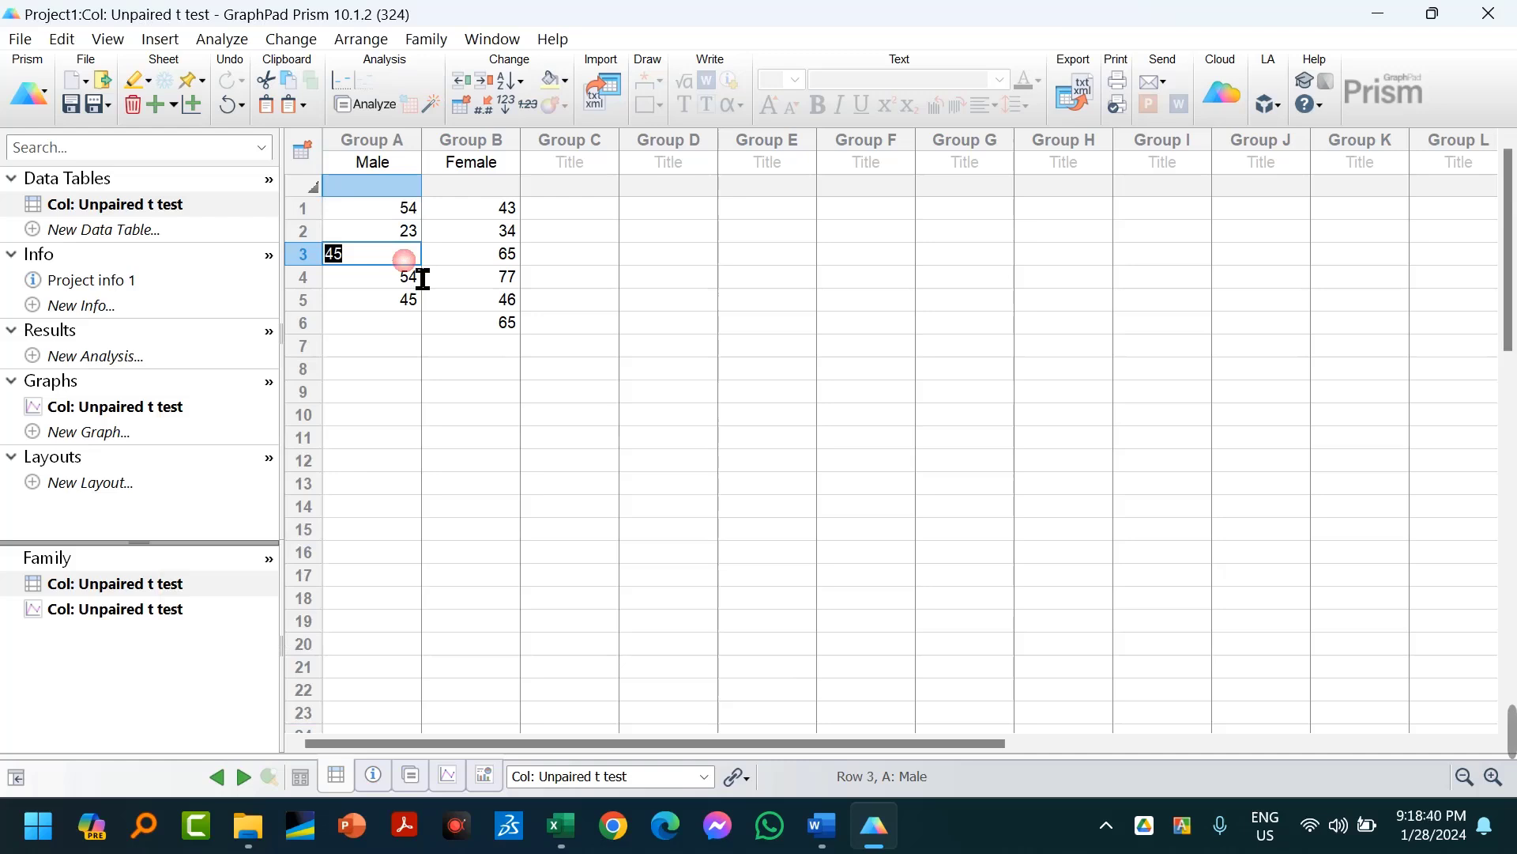
Rename the Group A column title to Case_Age and the Group B title to Control_Age.
{"action": "left_click", "coordinate": [390, 161]}
{"action": "type", "text": "Cas"}
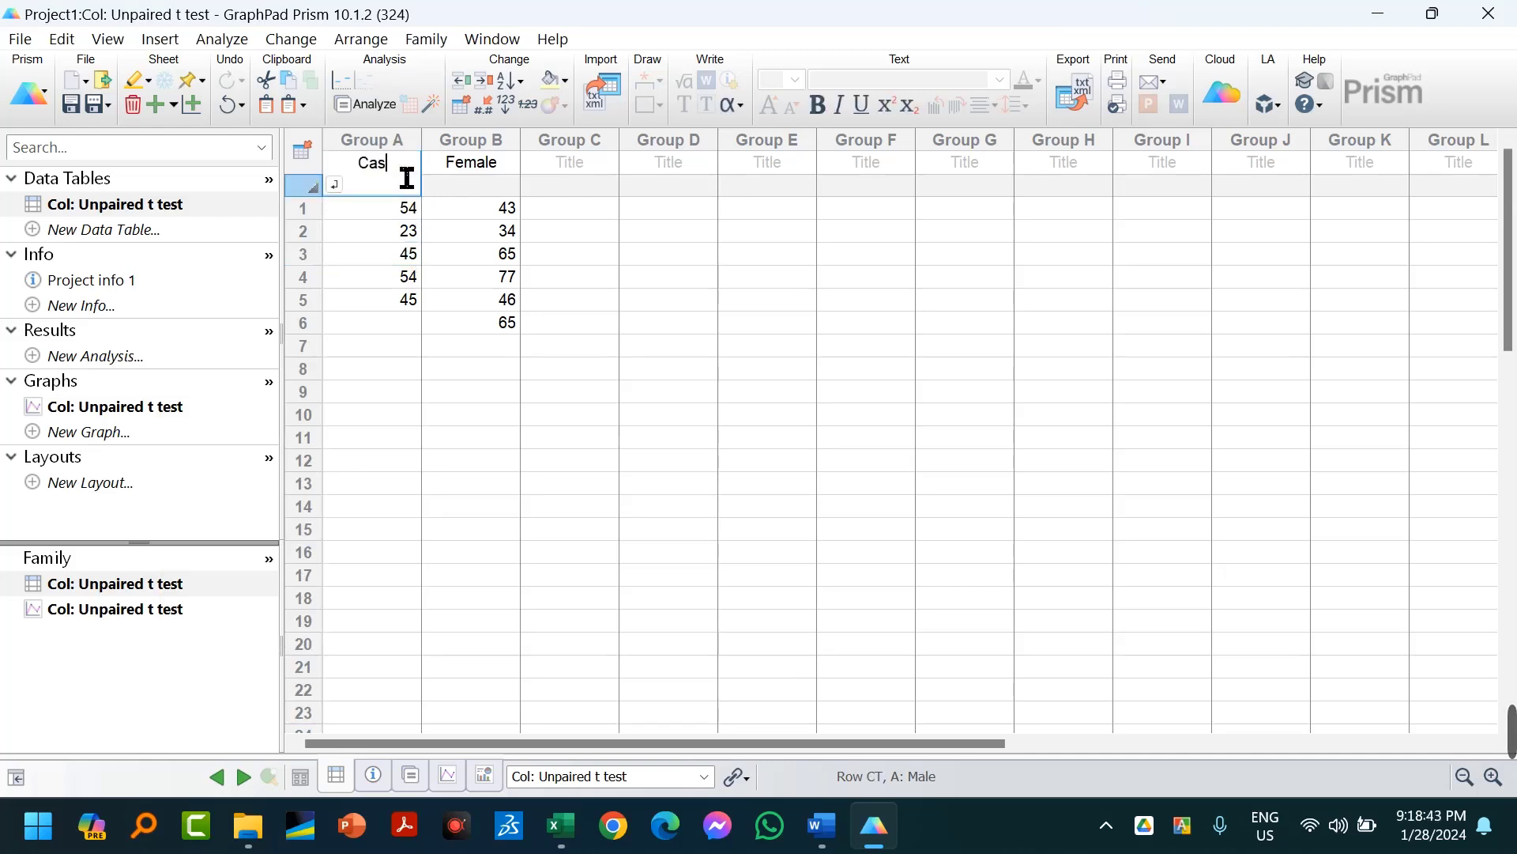
{"action": "type", "text": "e_Age"}
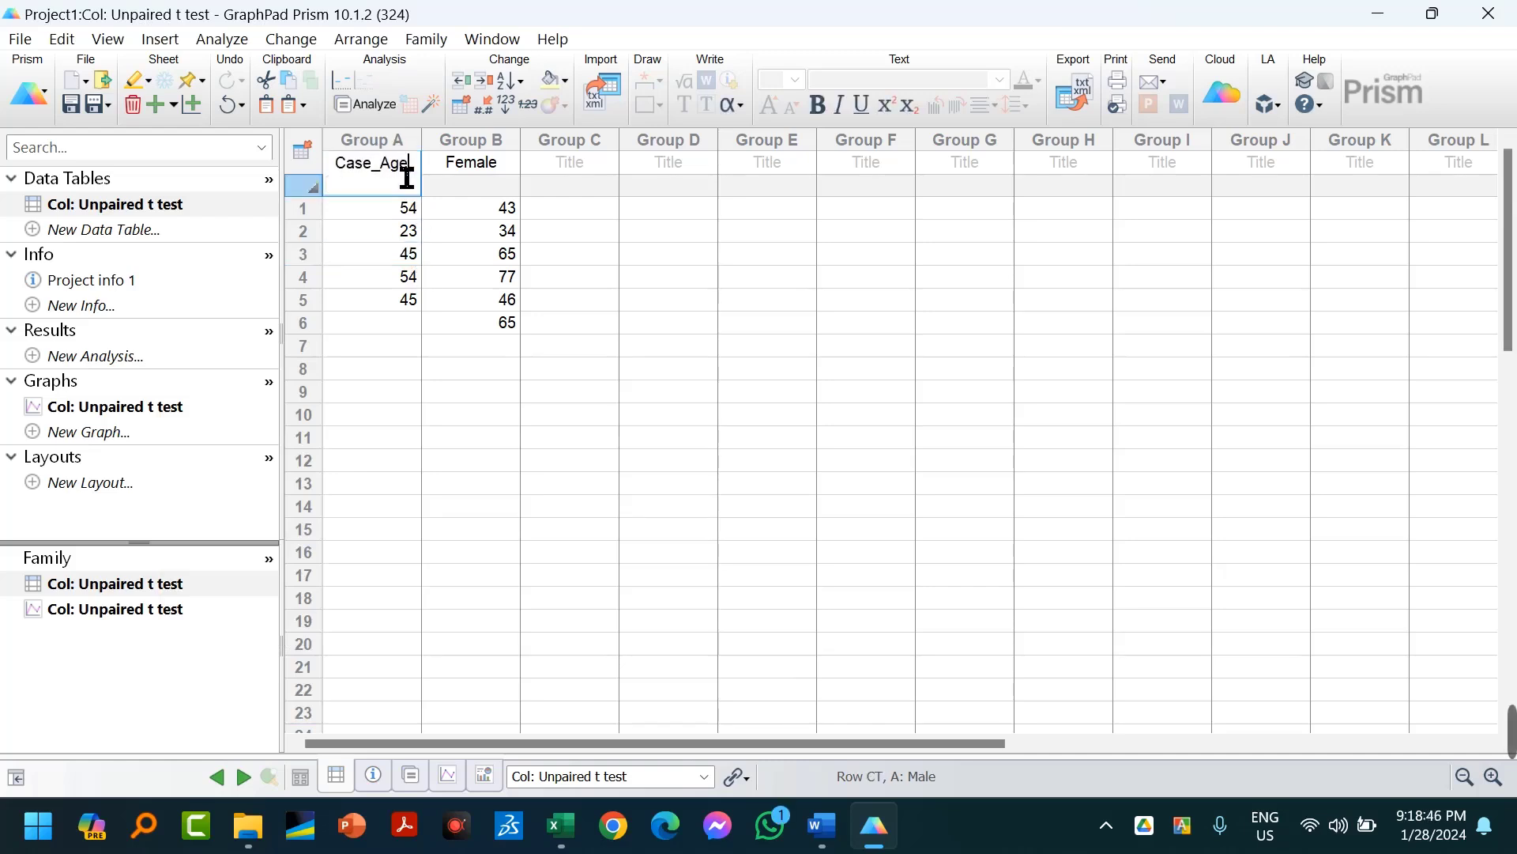
{"action": "key", "text": "Return"}
{"action": "left_click", "coordinate": [506, 169]}
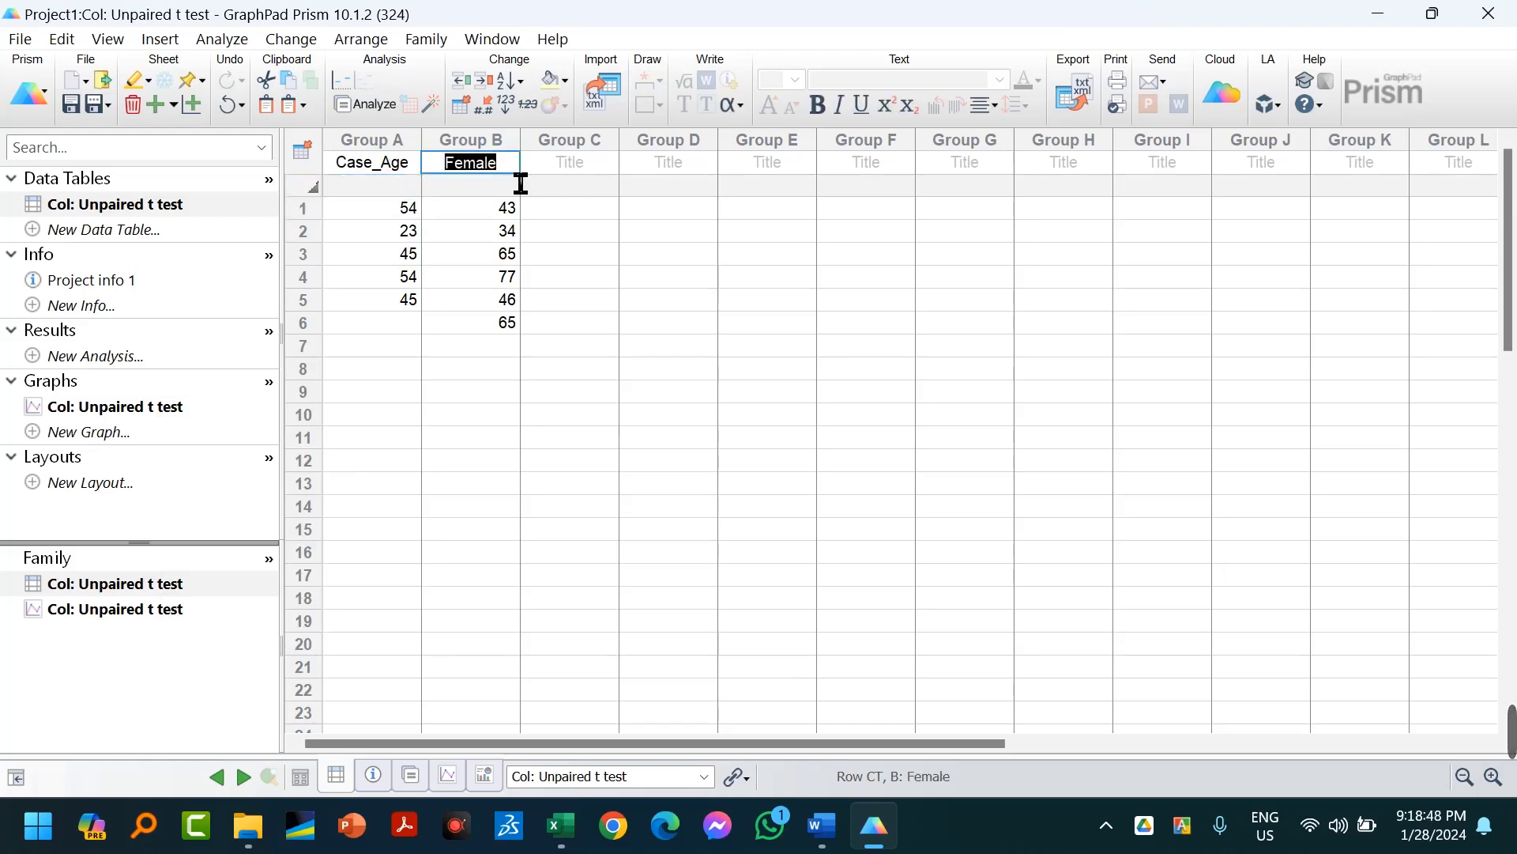
{"action": "type", "text": "Control_Age"}
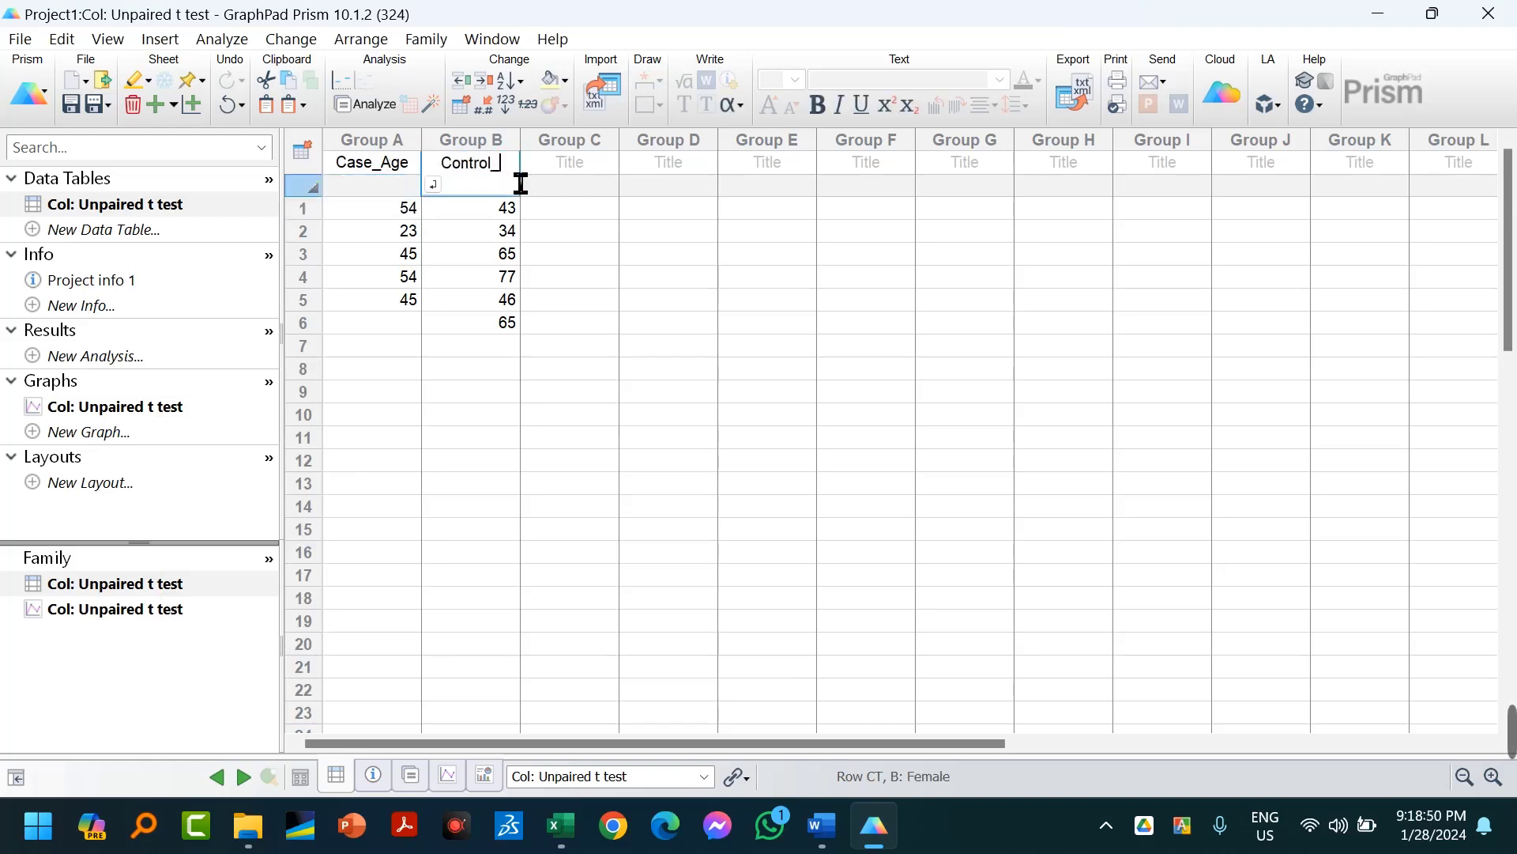
{"action": "key", "text": "Return"}
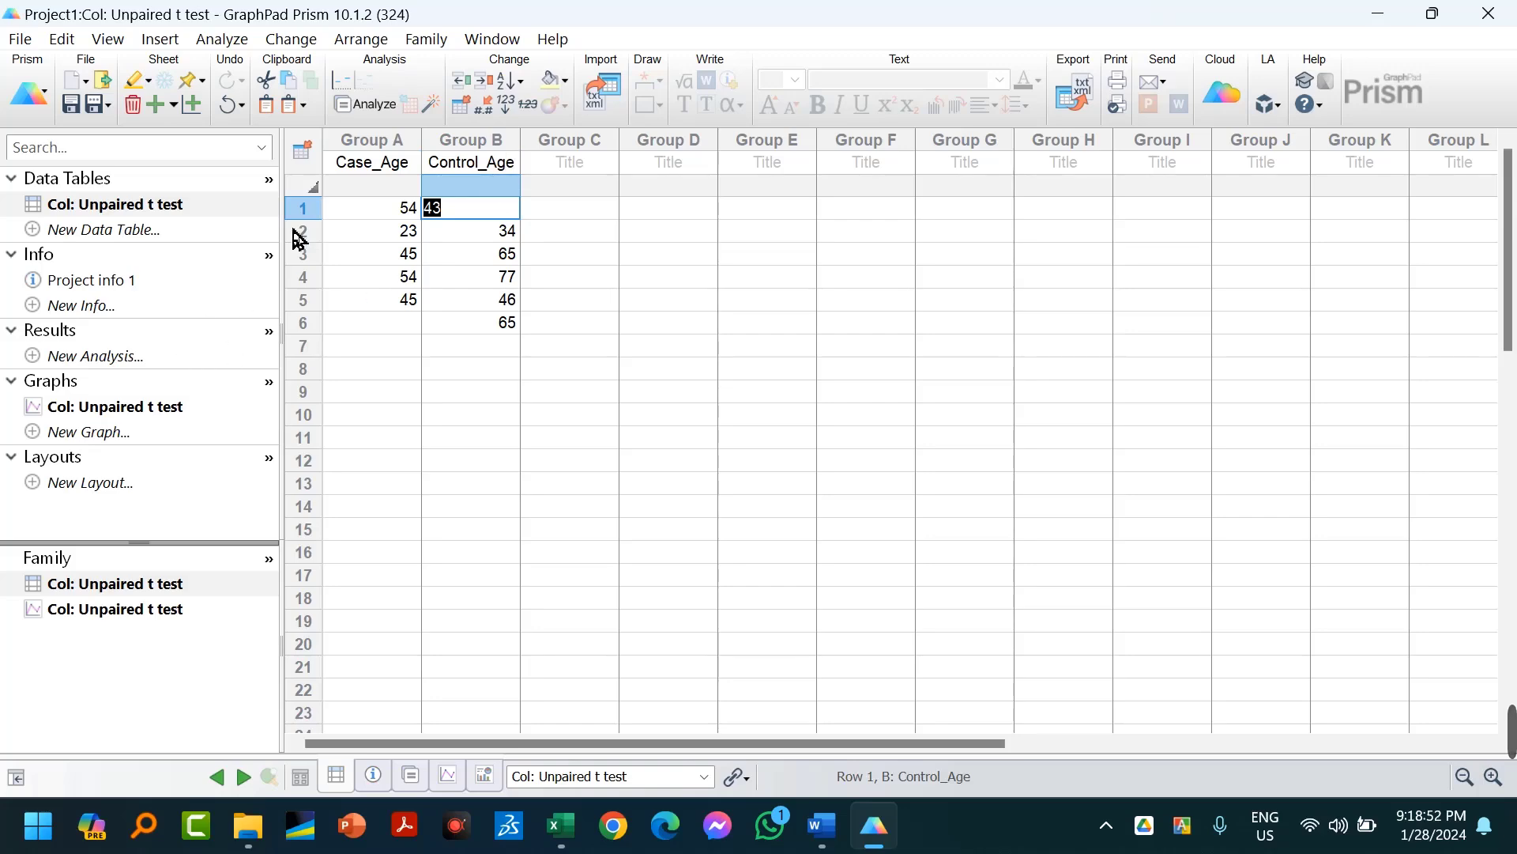
Switch to Excel and copy all Age values in C2:C151 of the Sample sheet.
{"action": "left_click", "coordinate": [380, 208]}
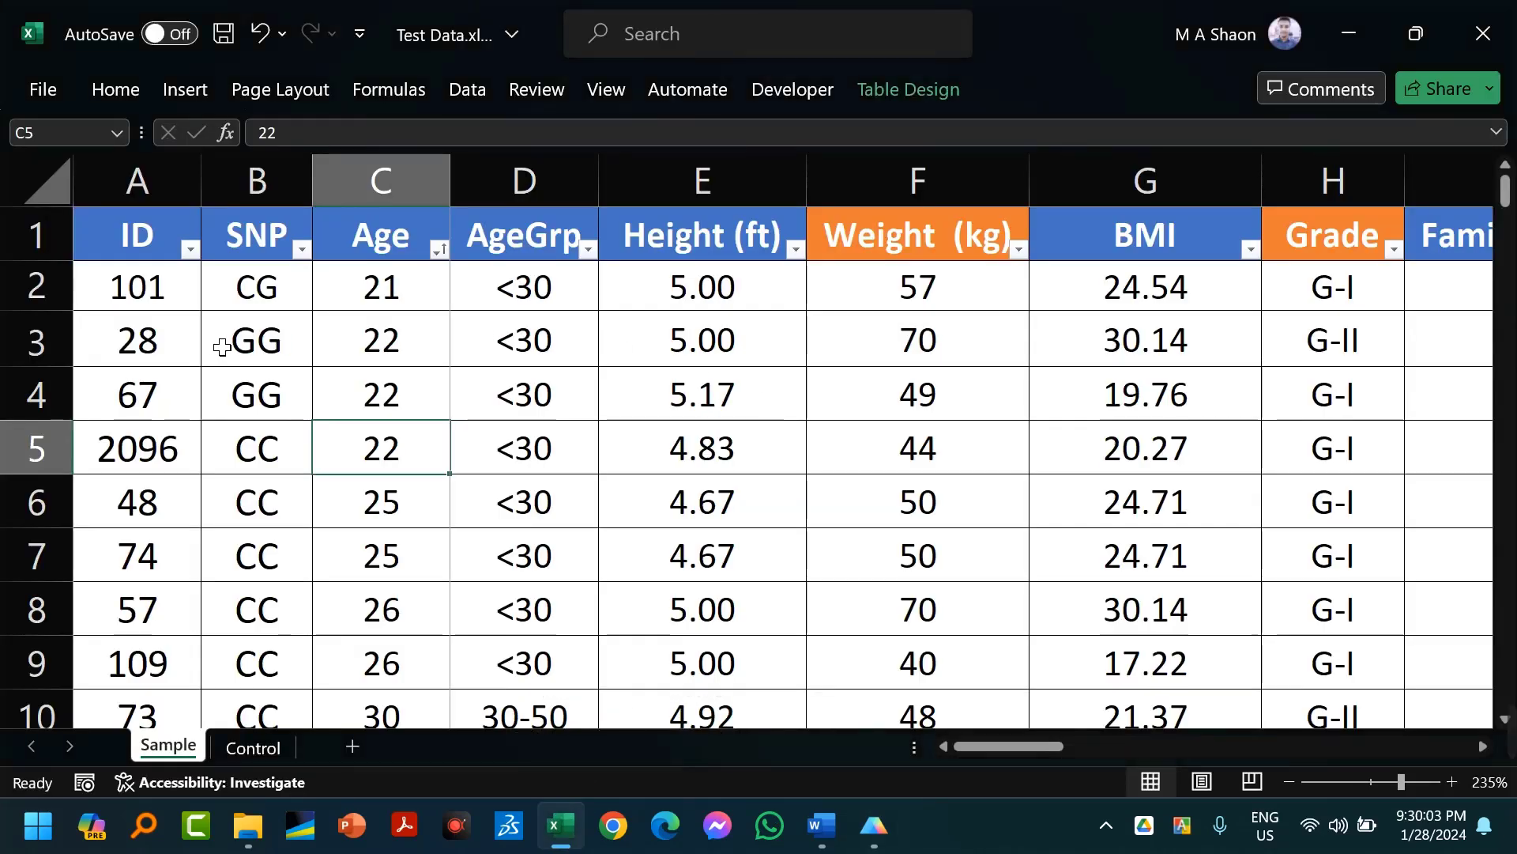
{"action": "left_click", "coordinate": [227, 300]}
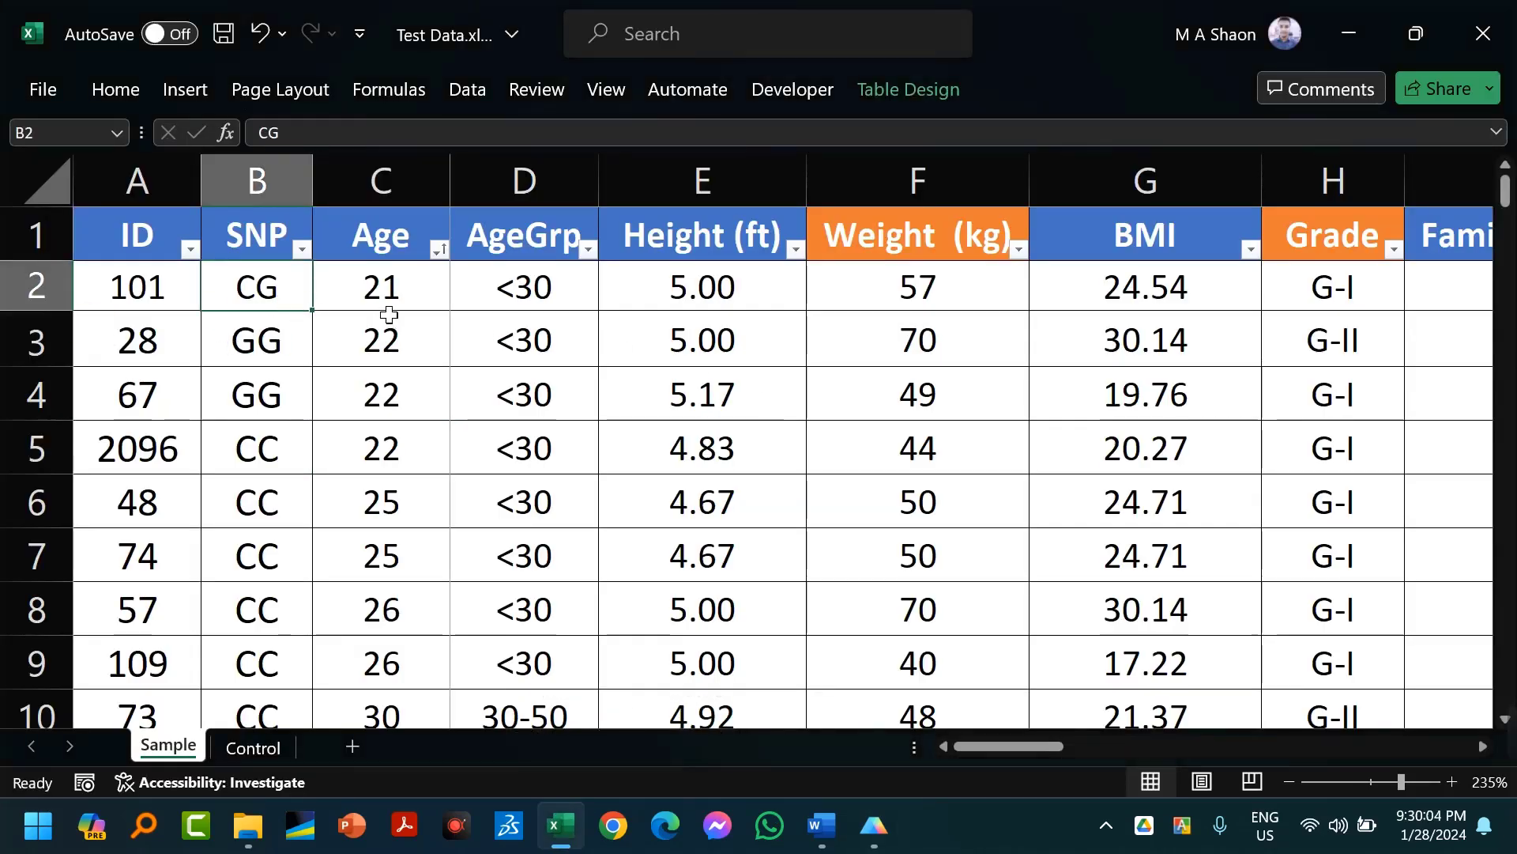
{"action": "left_click_drag", "start_coordinate": [388, 298], "coordinate": [420, 624]}
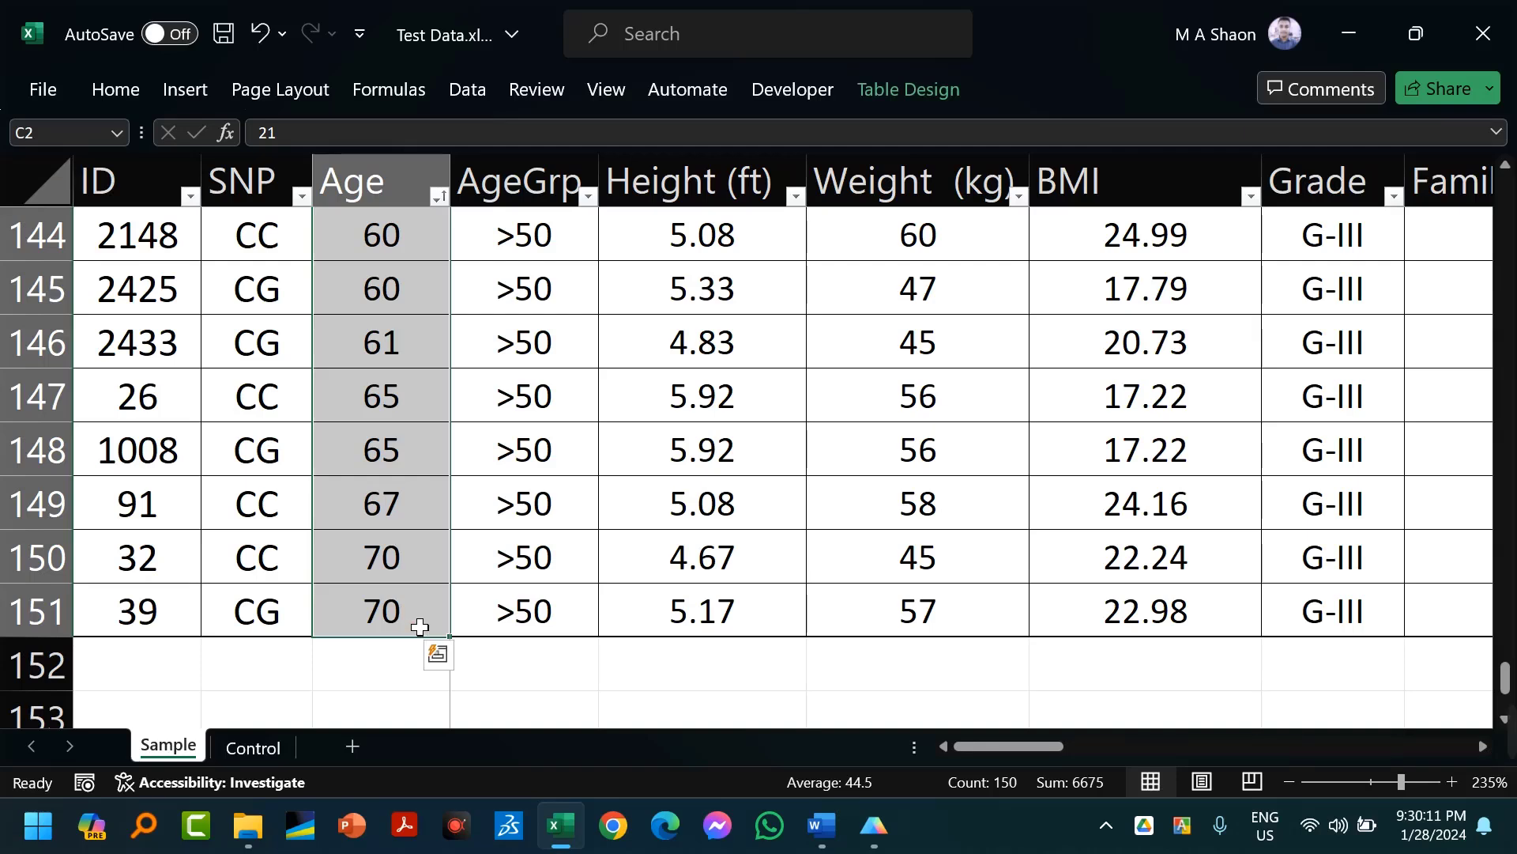
{"action": "key", "text": "ctrl+c"}
Switch to GraphPad Prism and paste the copied case ages into the Case_Age column from row 1, replacing the sample values.
{"action": "key", "text": "alt+Tab"}
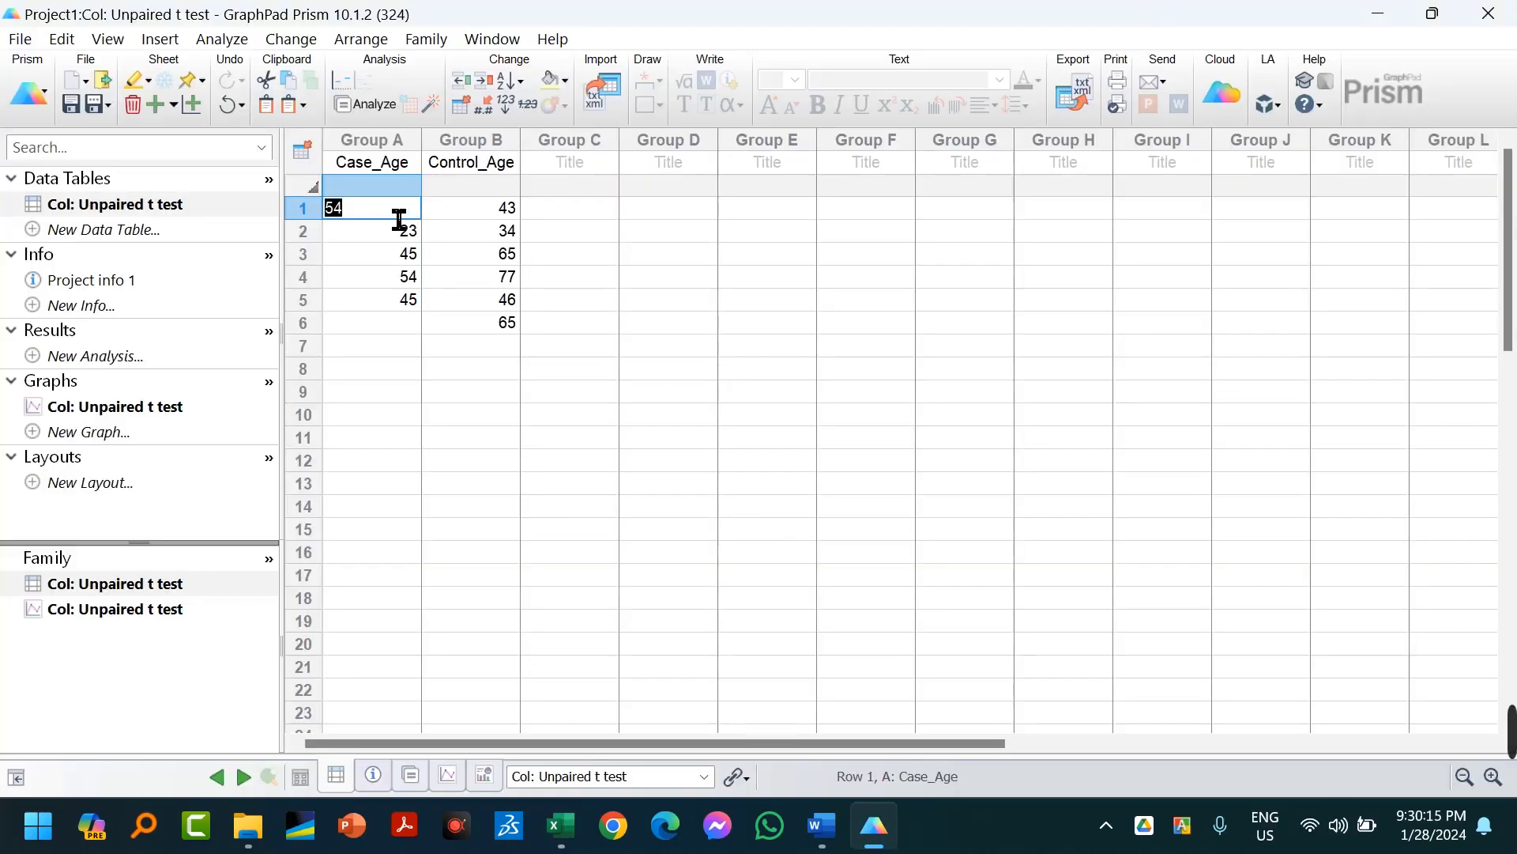
{"action": "left_click", "coordinate": [386, 236]}
{"action": "left_click", "coordinate": [373, 187]}
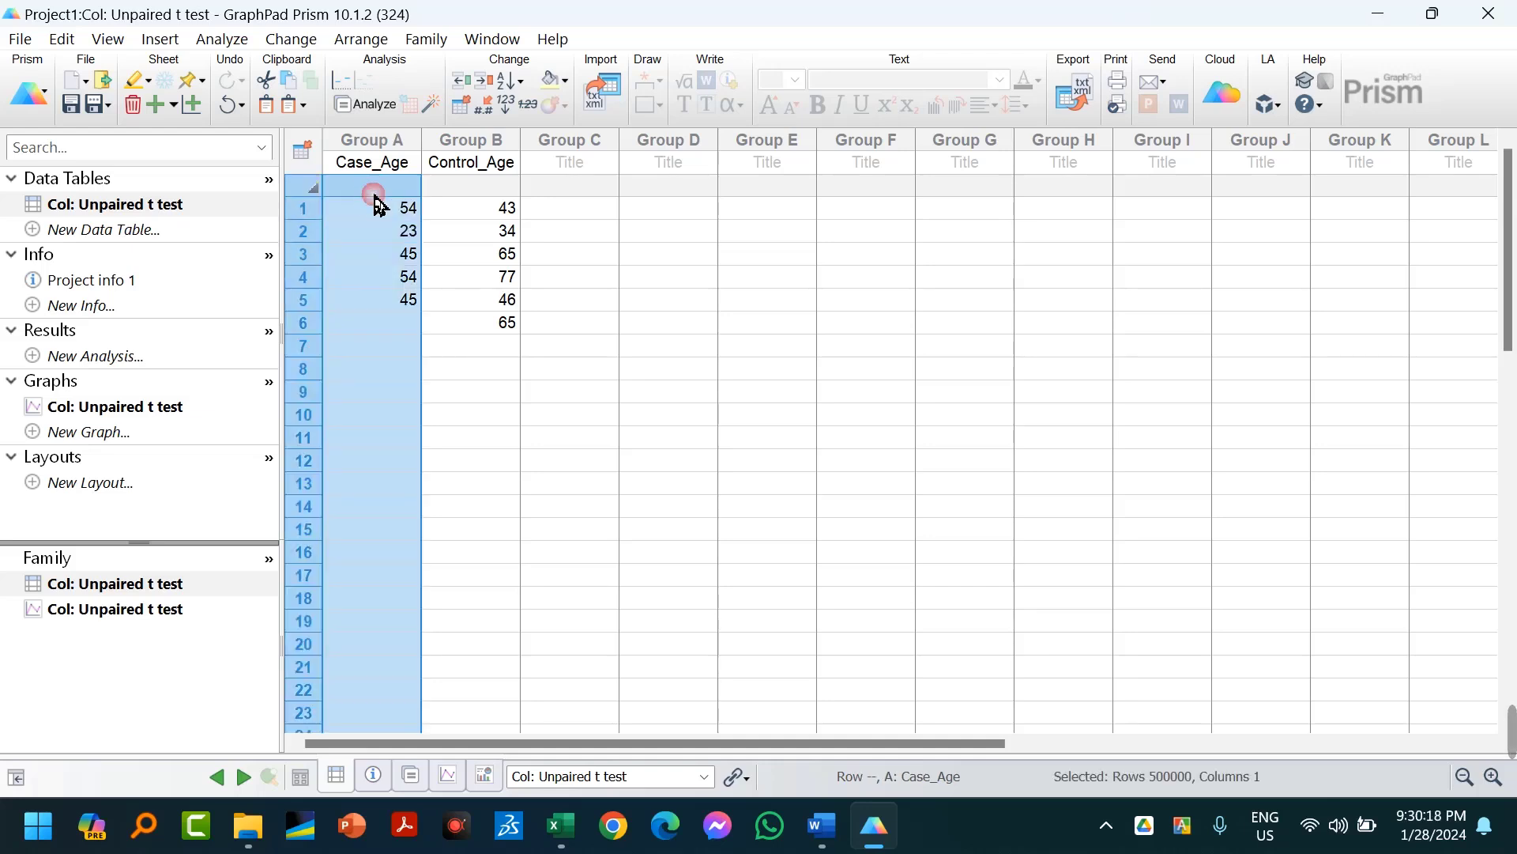
{"action": "left_click", "coordinate": [388, 208]}
{"action": "key", "text": "ctrl+v"}
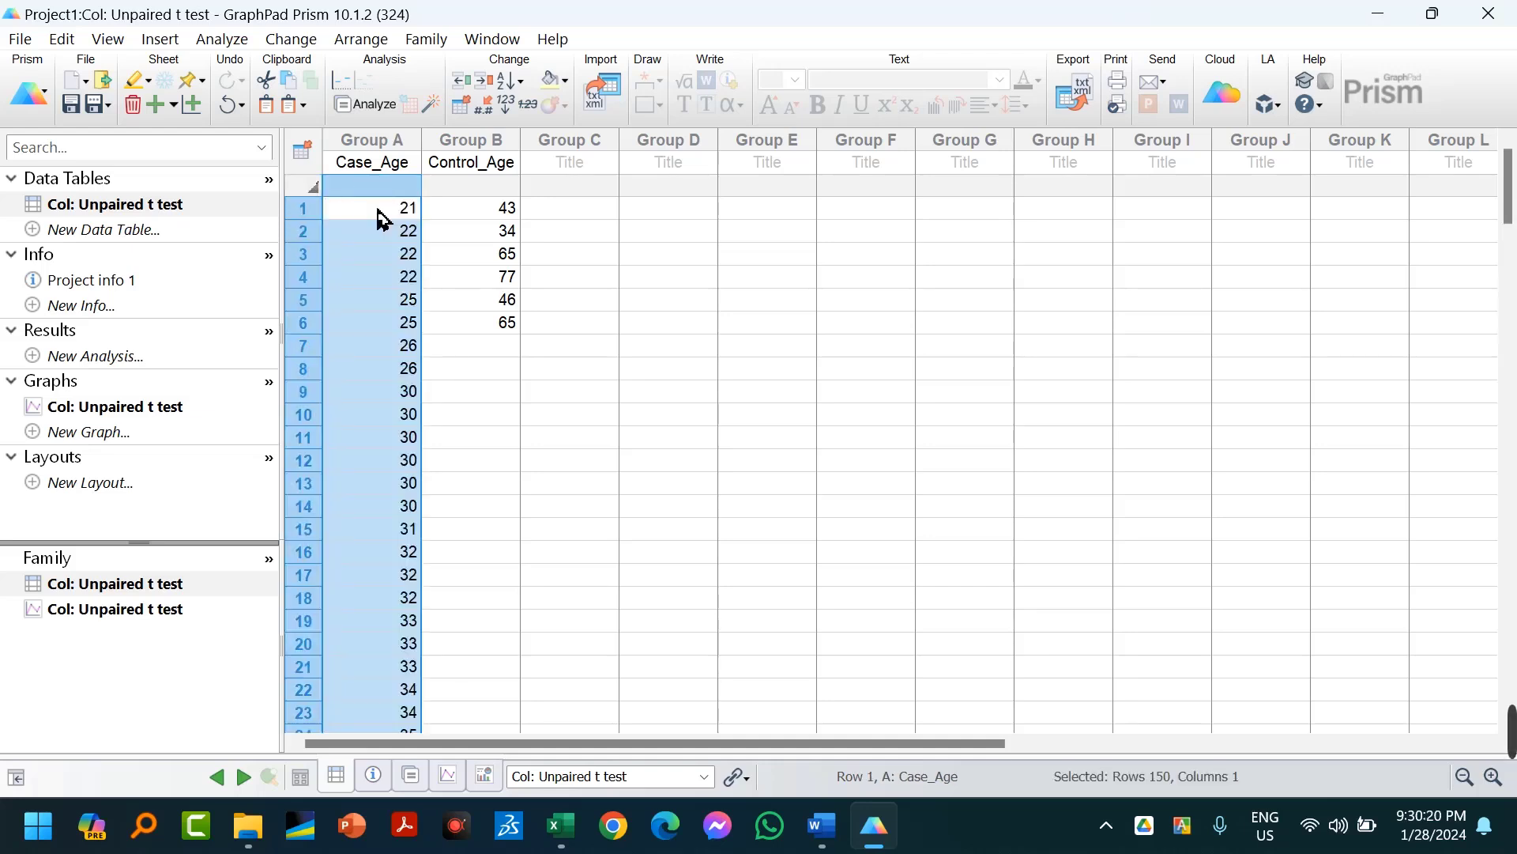
{"action": "scroll", "coordinate": [373, 410], "scroll_direction": "down", "scroll_amount": 10}
{"action": "scroll", "coordinate": [382, 464], "scroll_direction": "down", "scroll_amount": 20}
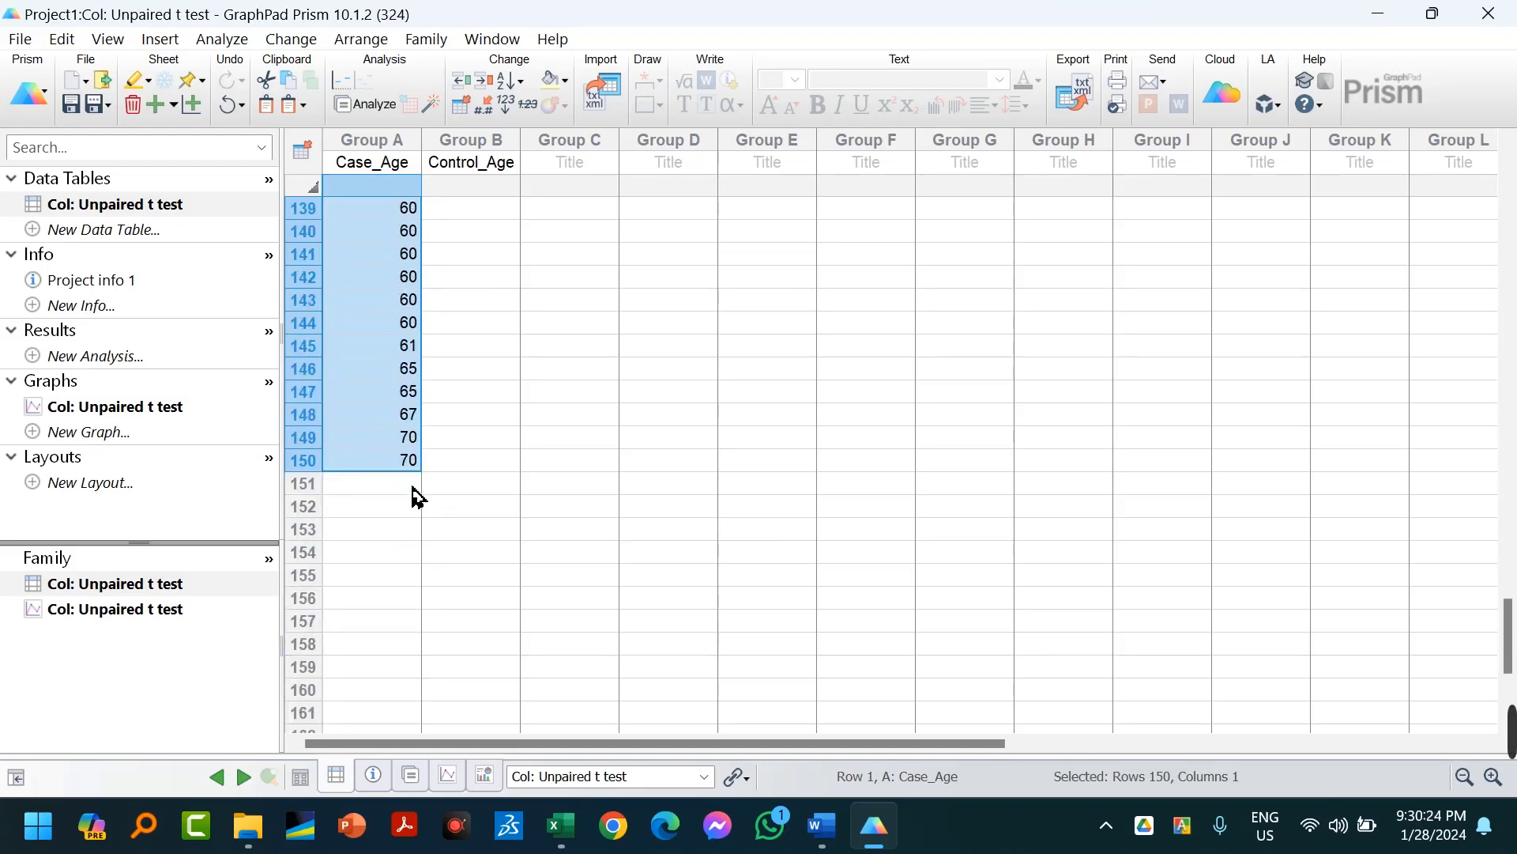
{"action": "left_click", "coordinate": [409, 490]}
{"action": "scroll", "coordinate": [411, 495], "scroll_direction": "up", "scroll_amount": 15}
{"action": "scroll", "coordinate": [412, 500], "scroll_direction": "up", "scroll_amount": 20}
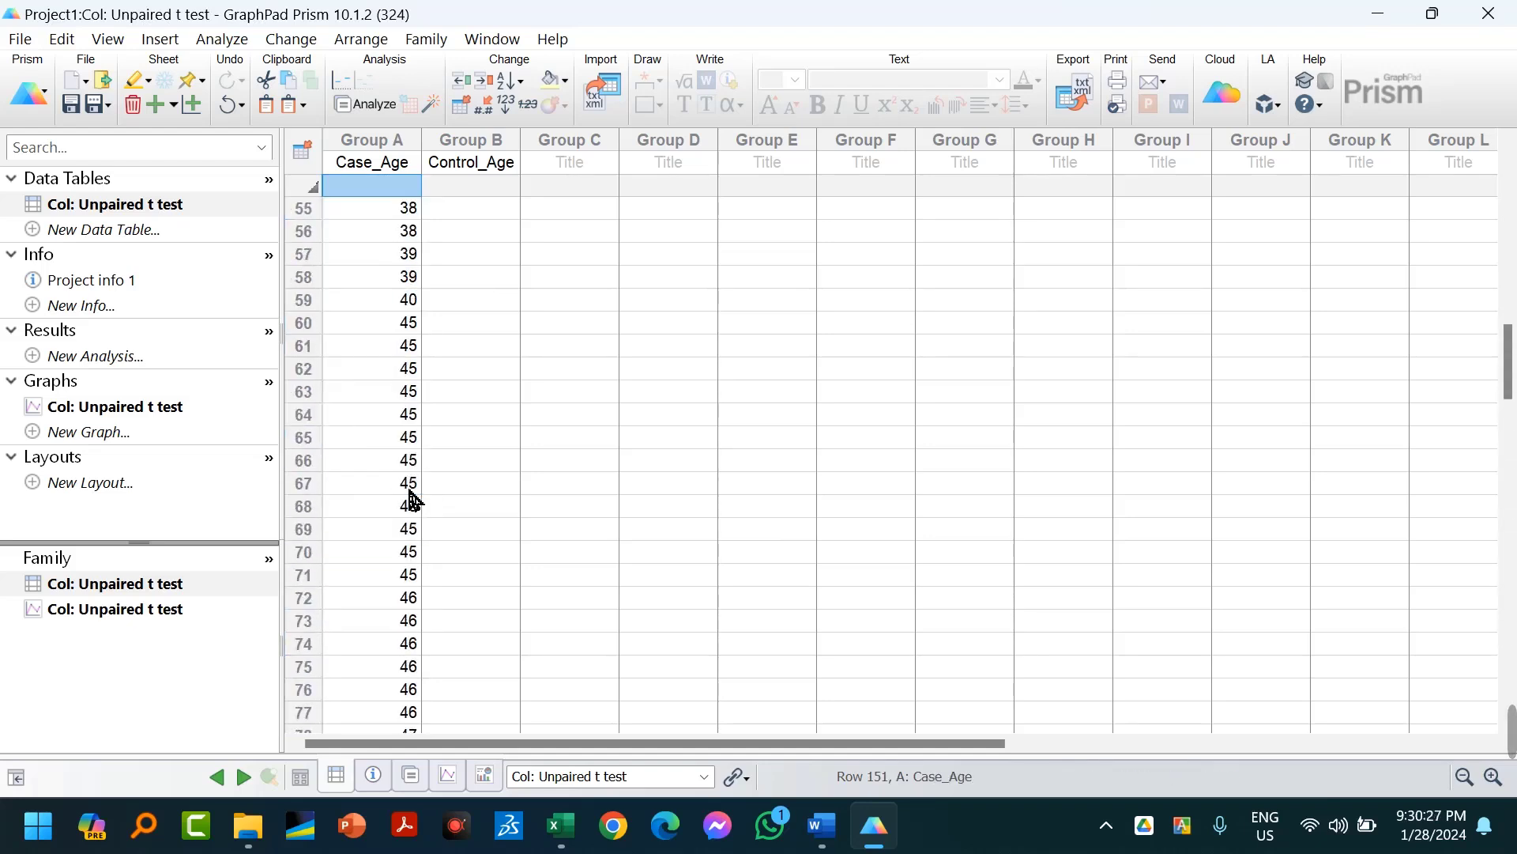
Switch to Excel and copy all Age values in C2:C151 of the Control sheet.
{"action": "left_click", "coordinate": [561, 825]}
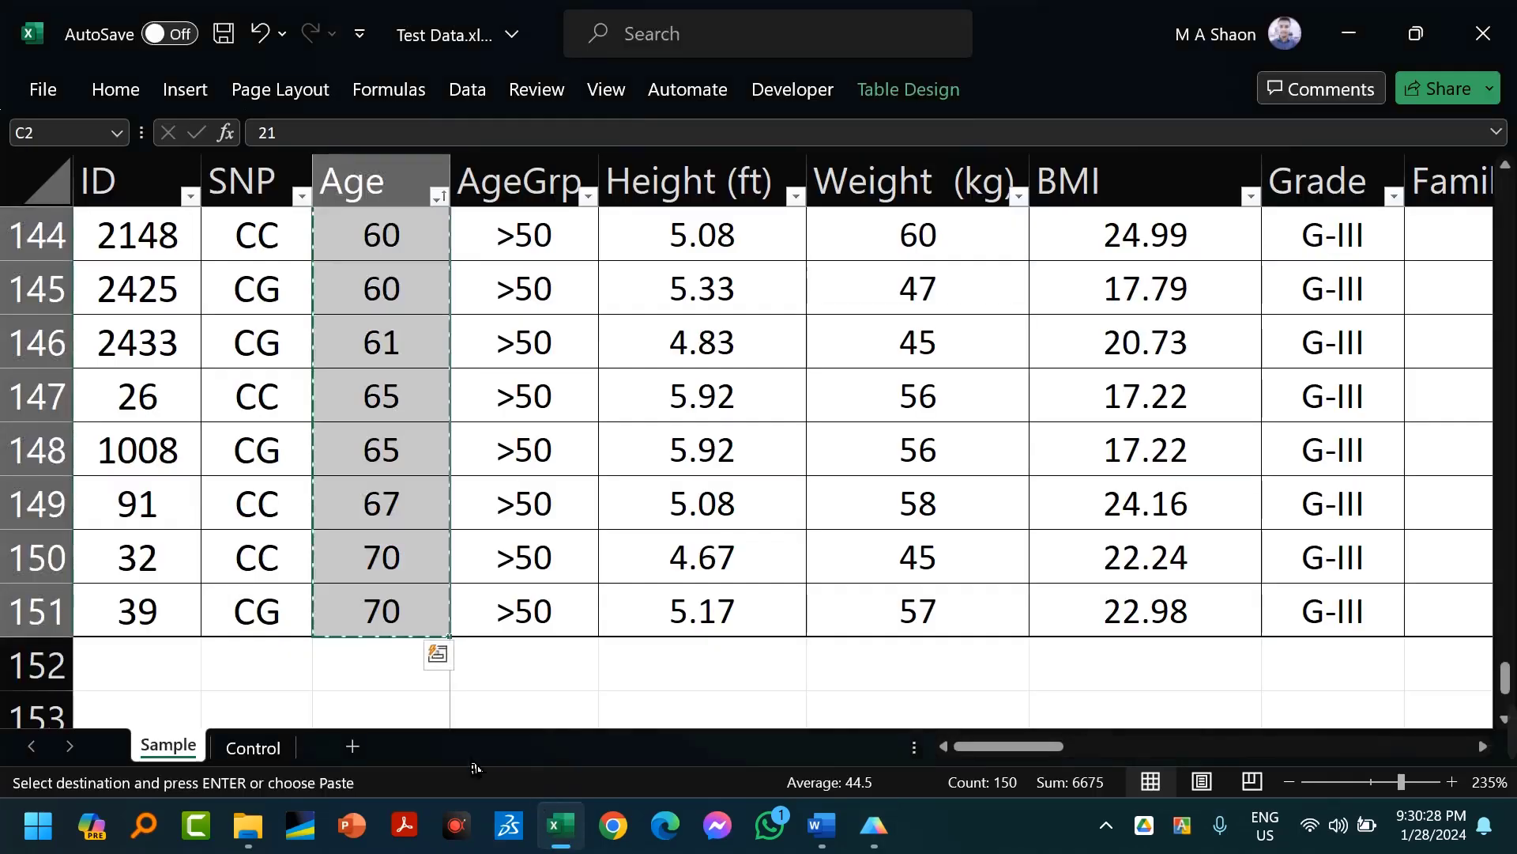
{"action": "left_click", "coordinate": [253, 747]}
{"action": "left_click", "coordinate": [286, 295]}
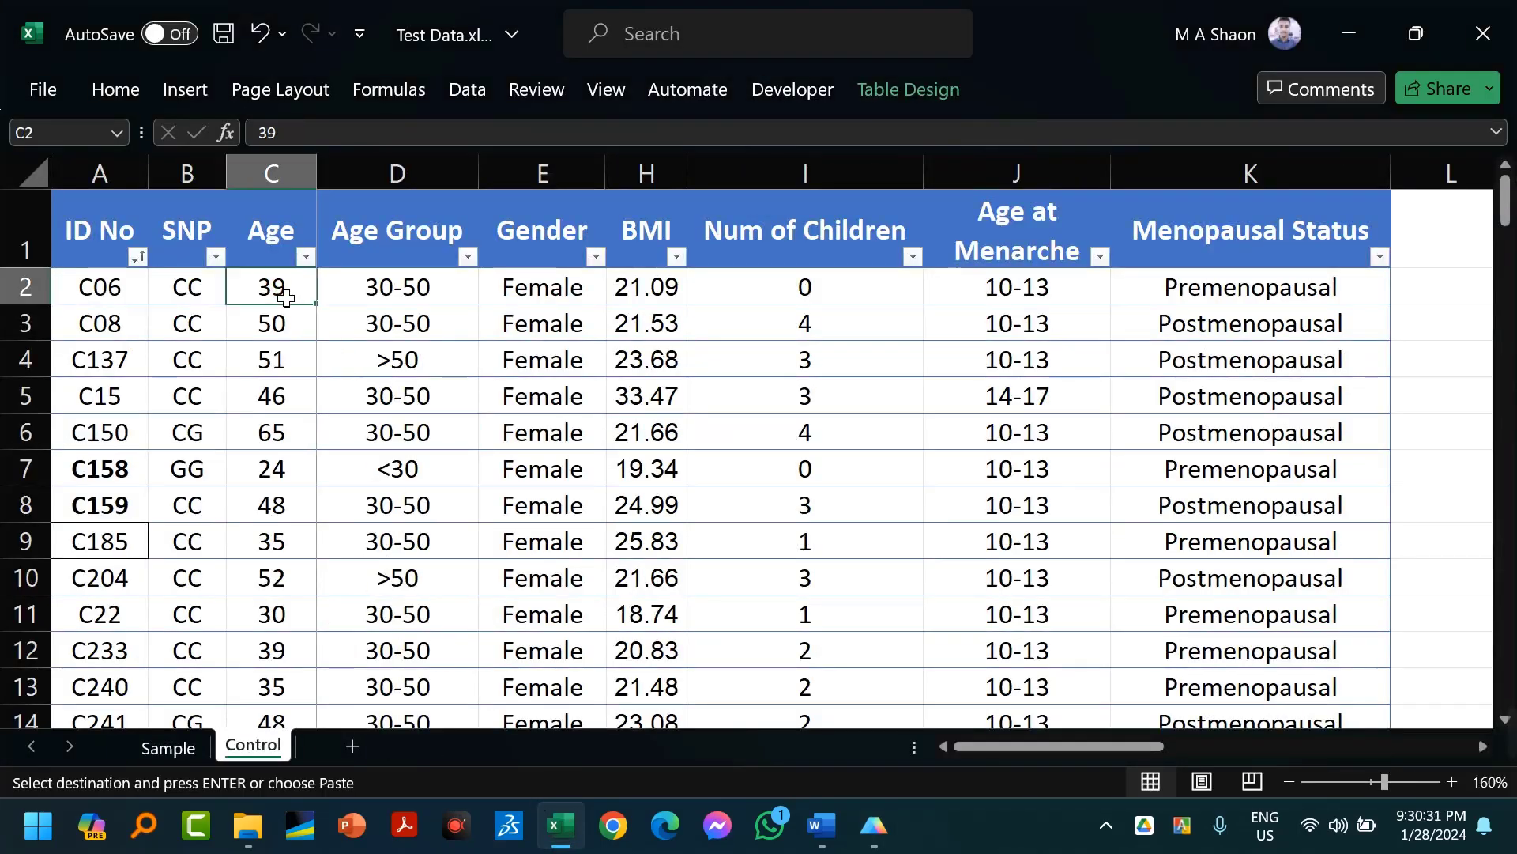
{"action": "left_click_drag", "start_coordinate": [286, 295], "coordinate": [264, 622]}
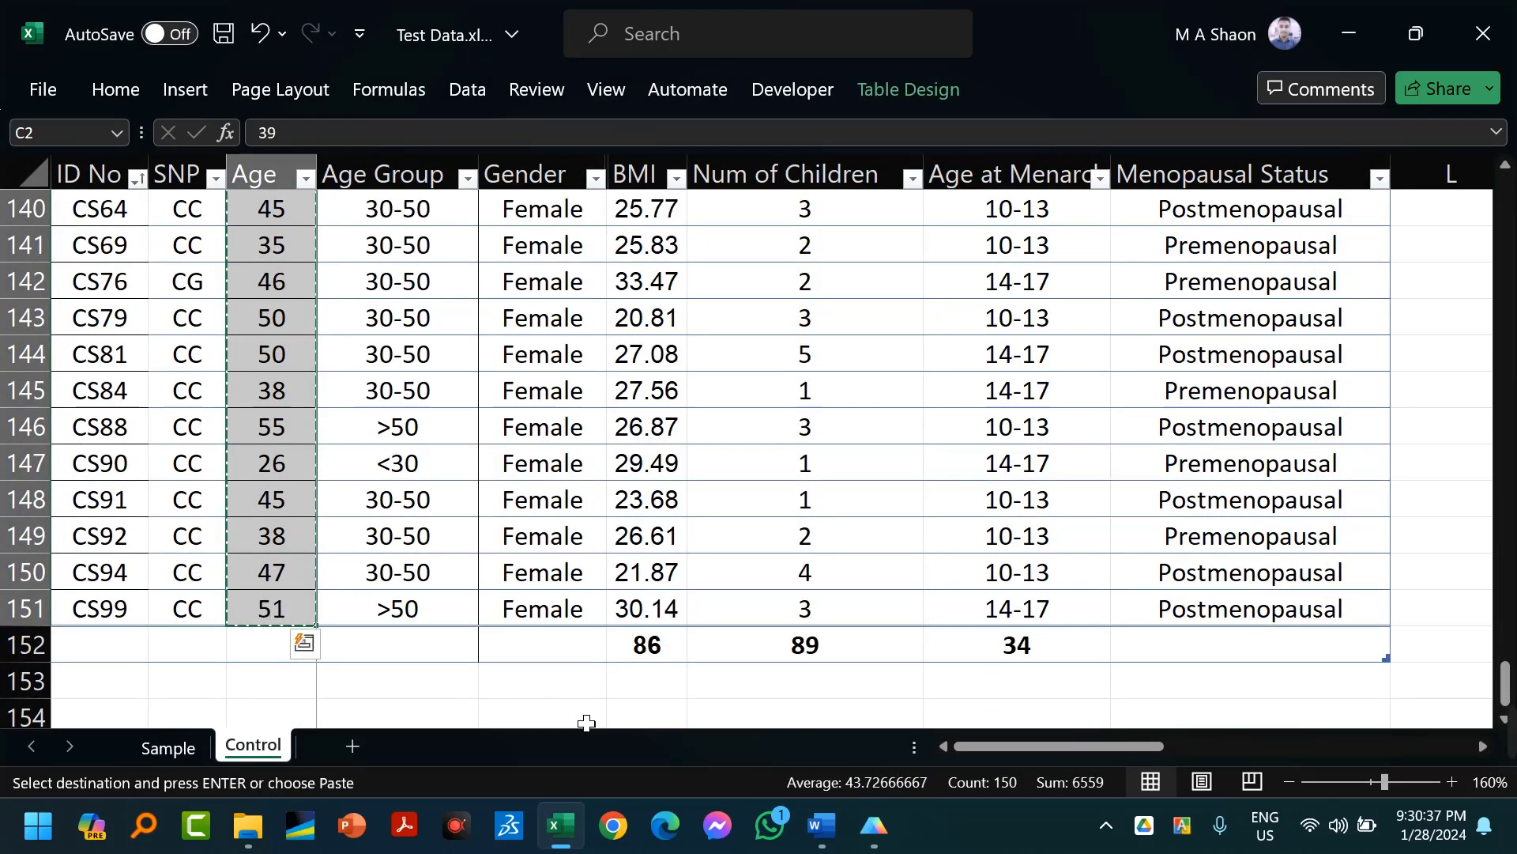
Switch to GraphPad Prism and paste the copied control ages into the Control_Age column from row 1, replacing the sample values.
{"action": "key", "text": "alt+Tab"}
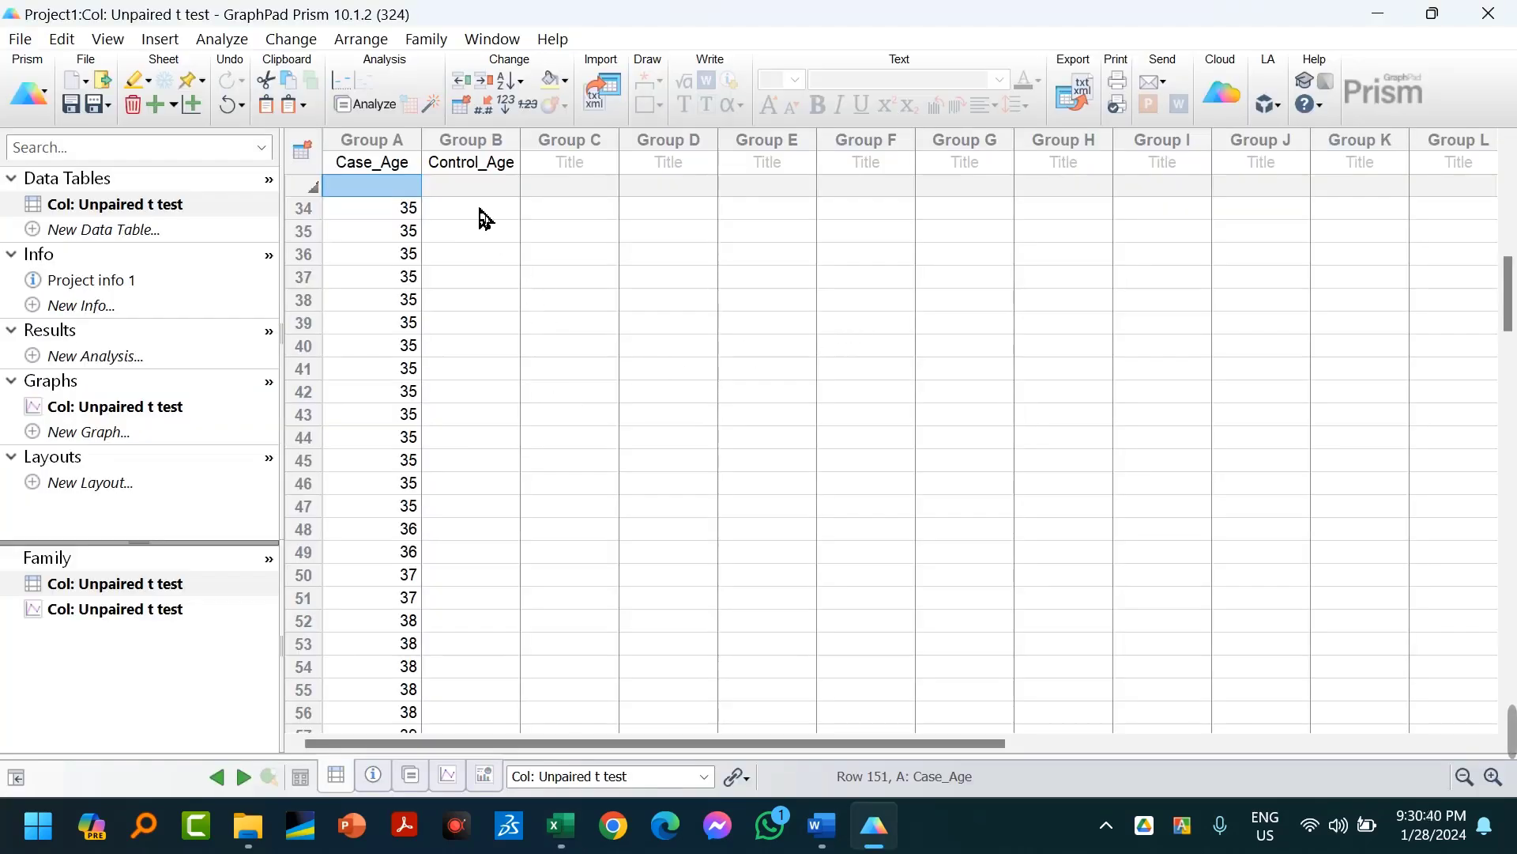
{"action": "scroll", "coordinate": [485, 220], "scroll_direction": "up", "scroll_amount": 3}
{"action": "left_click", "coordinate": [490, 210]}
{"action": "scroll", "coordinate": [586, 450], "scroll_direction": "up", "scroll_amount": 8}
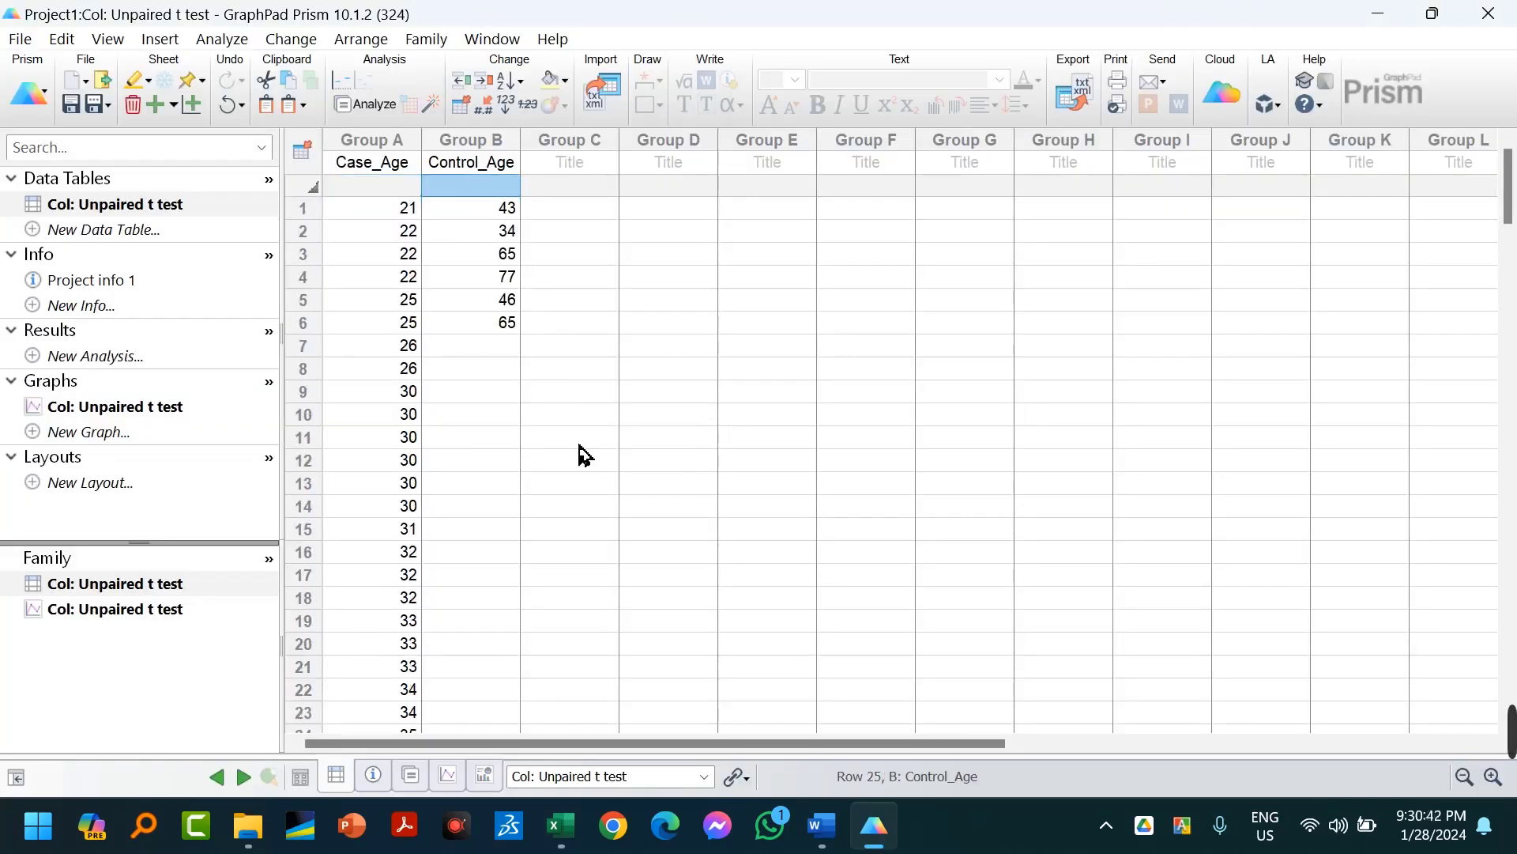
{"action": "double_click", "coordinate": [485, 219]}
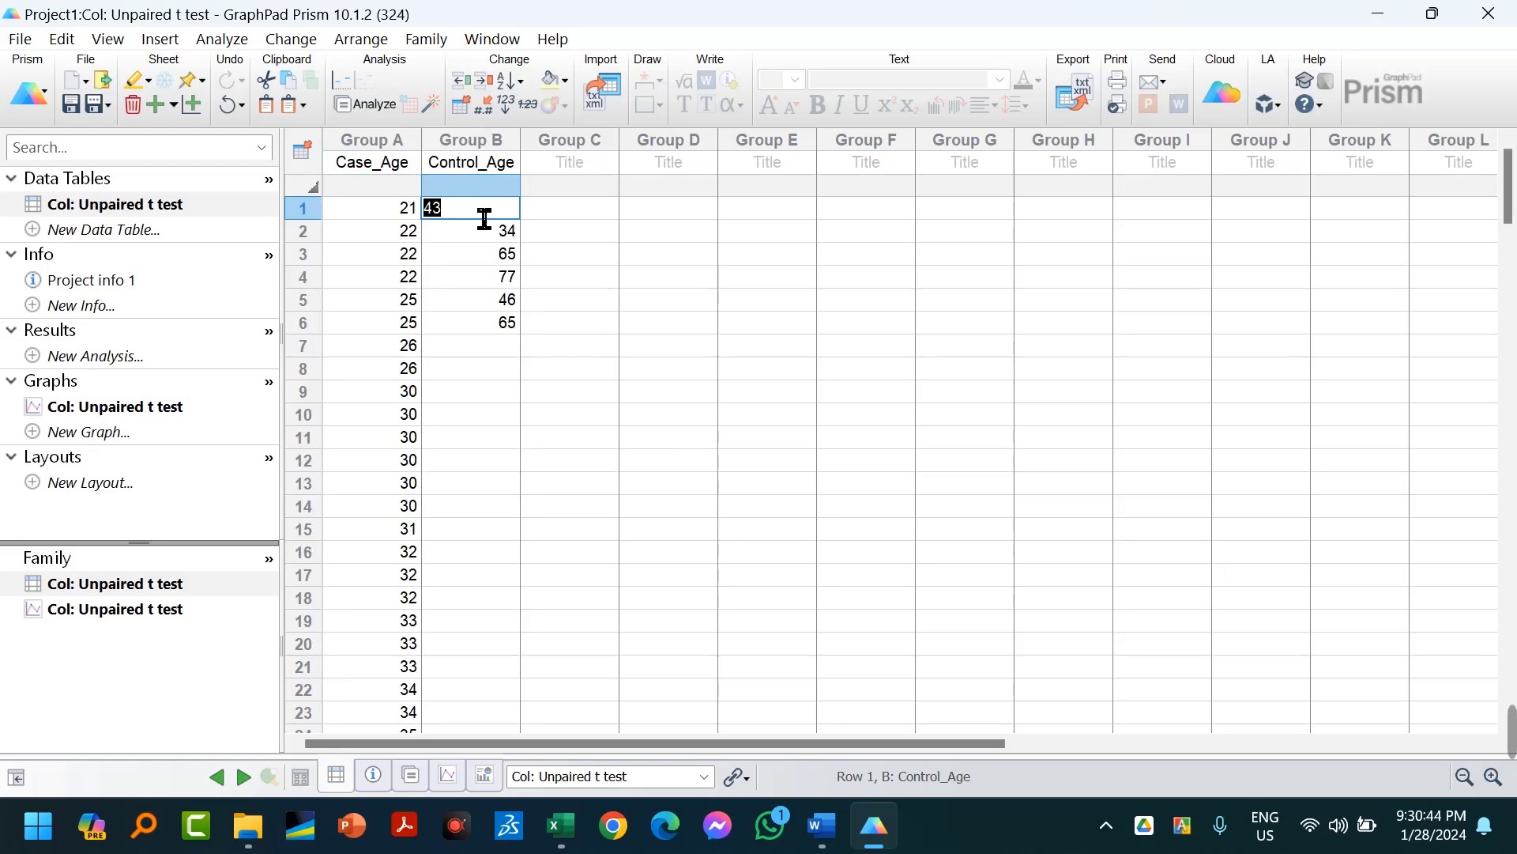
{"action": "key", "text": "ctrl+v"}
{"action": "scroll", "coordinate": [561, 542], "scroll_direction": "down", "scroll_amount": 20}
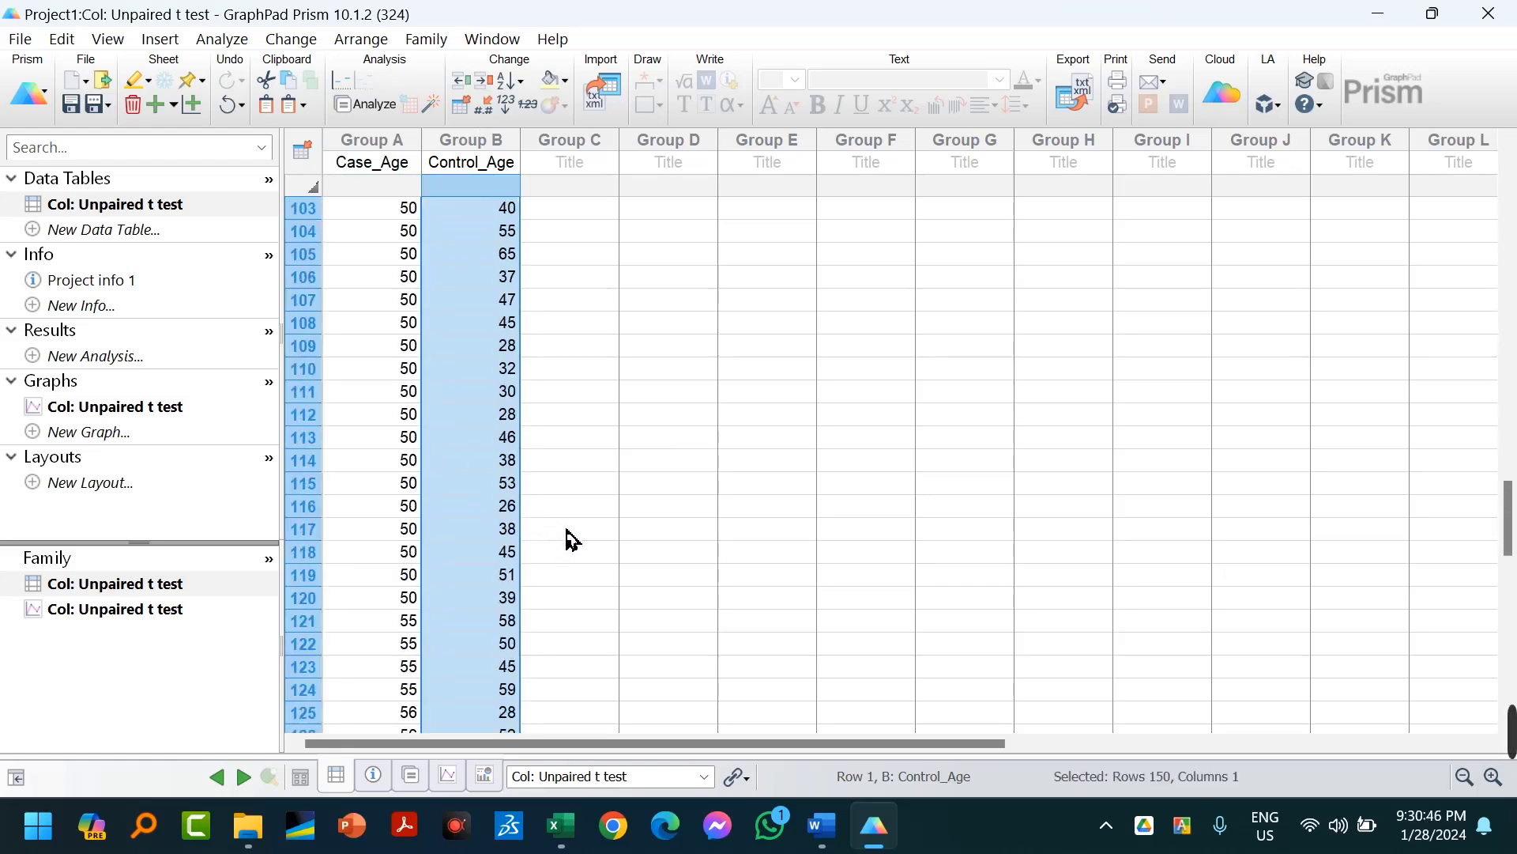
{"action": "scroll", "coordinate": [572, 546], "scroll_direction": "up", "scroll_amount": 1}
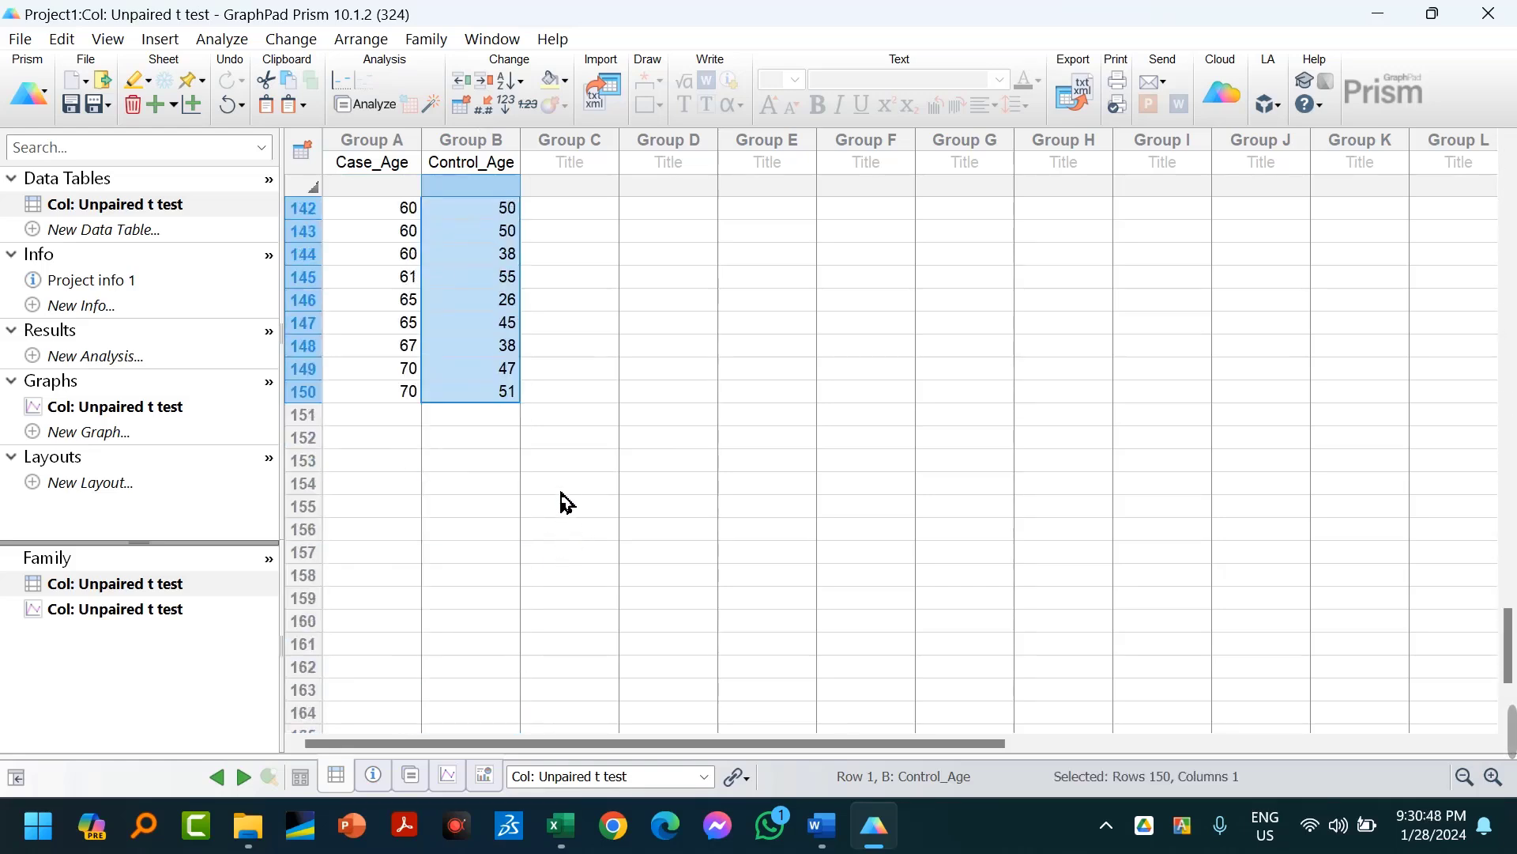
{"action": "left_click", "coordinate": [562, 491]}
{"action": "scroll", "coordinate": [569, 502], "scroll_direction": "up", "scroll_amount": 20}
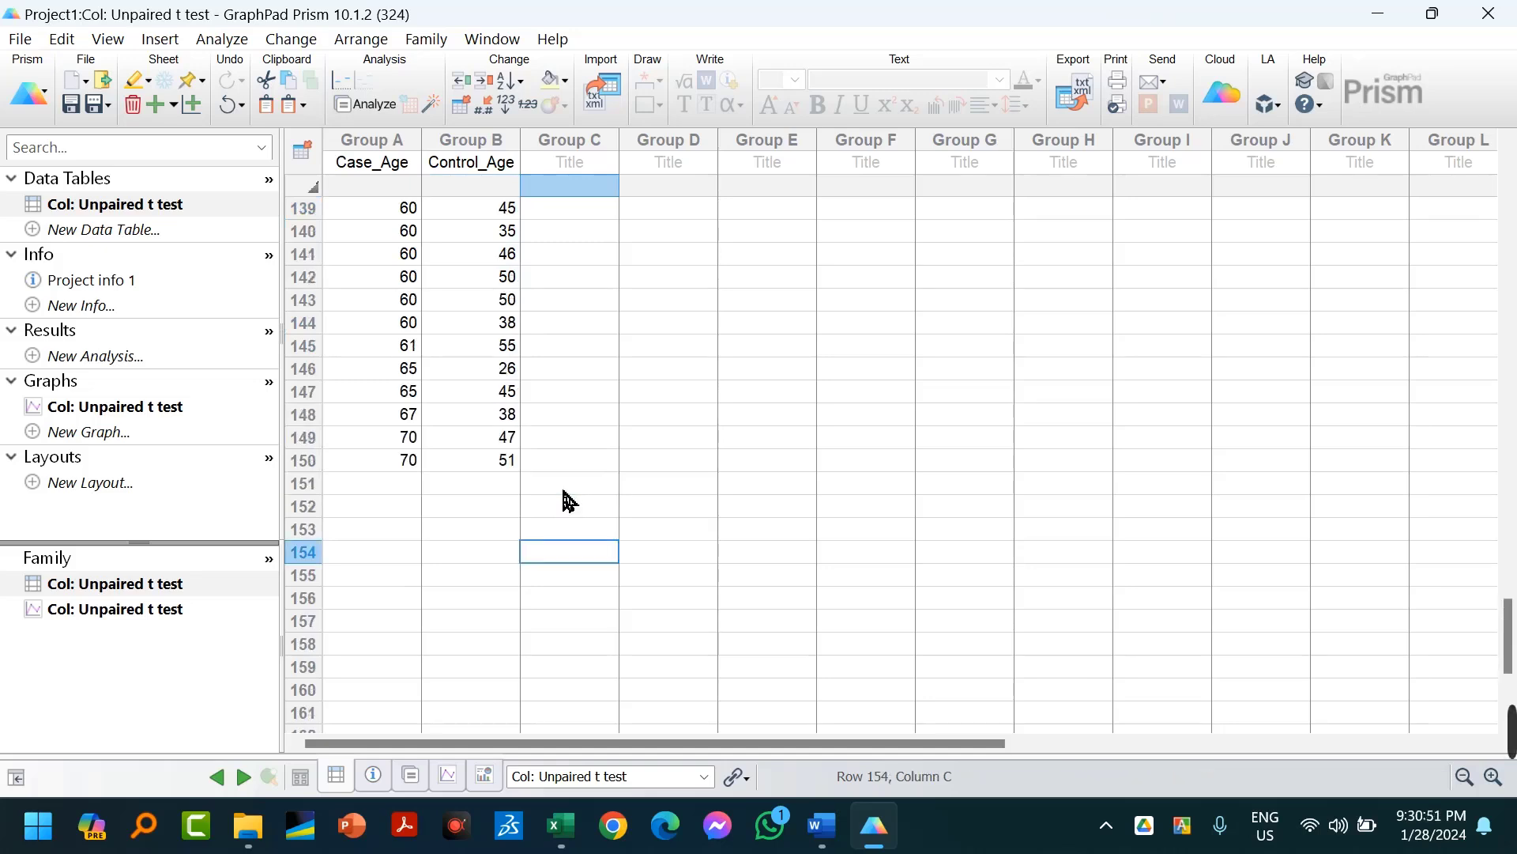
{"action": "scroll", "coordinate": [569, 502], "scroll_direction": "up", "scroll_amount": 9}
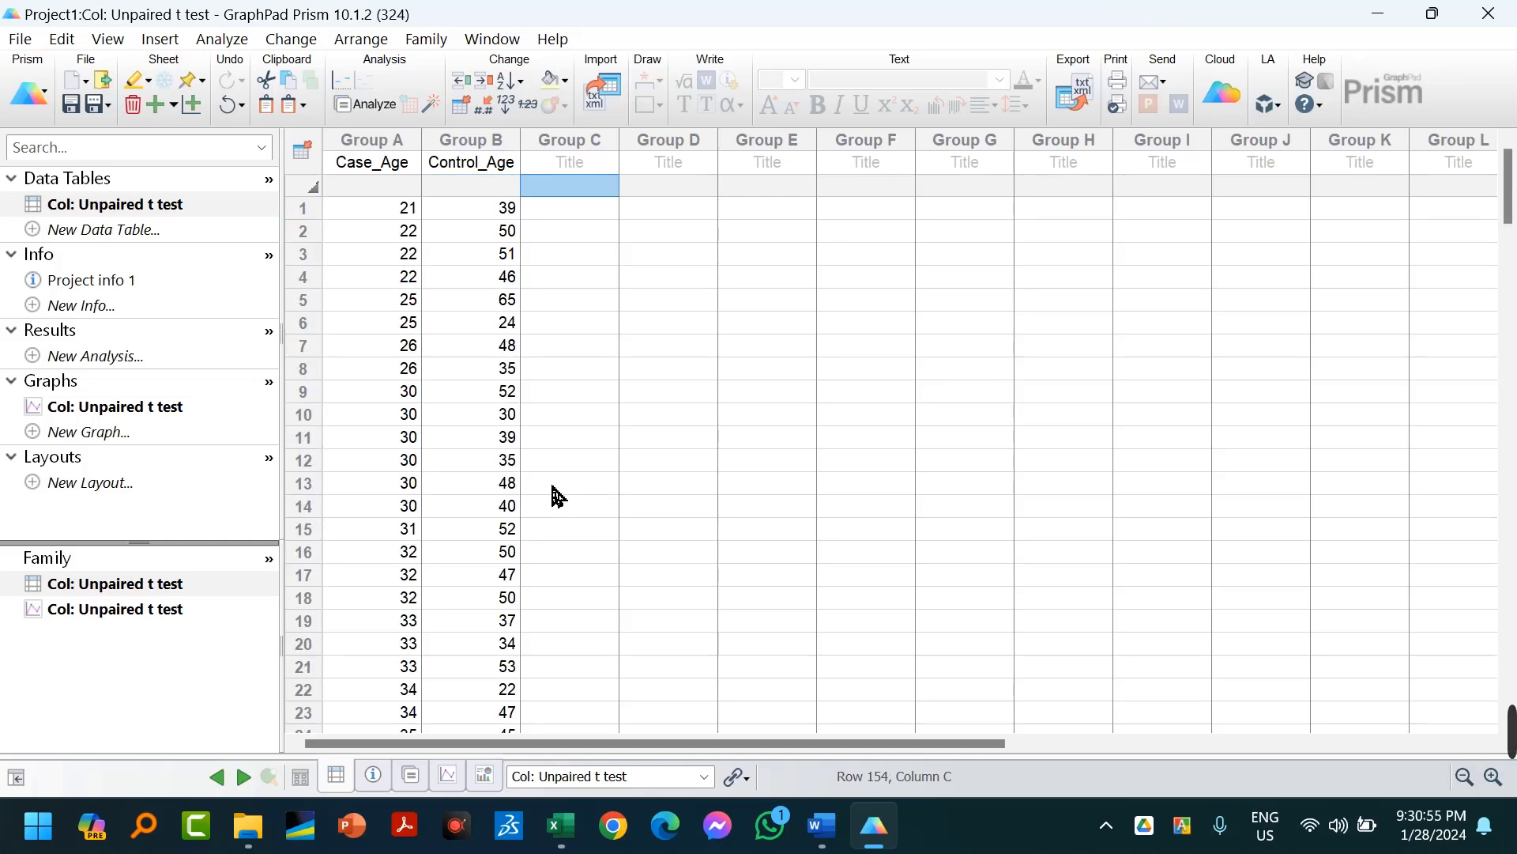
Run an unpaired parametric t test on Case_Age and Control_Age, assuming both populations have the same SD.
{"action": "mouse_move", "coordinate": [190, 221]}
{"action": "mouse_move", "coordinate": [1498, 719]}
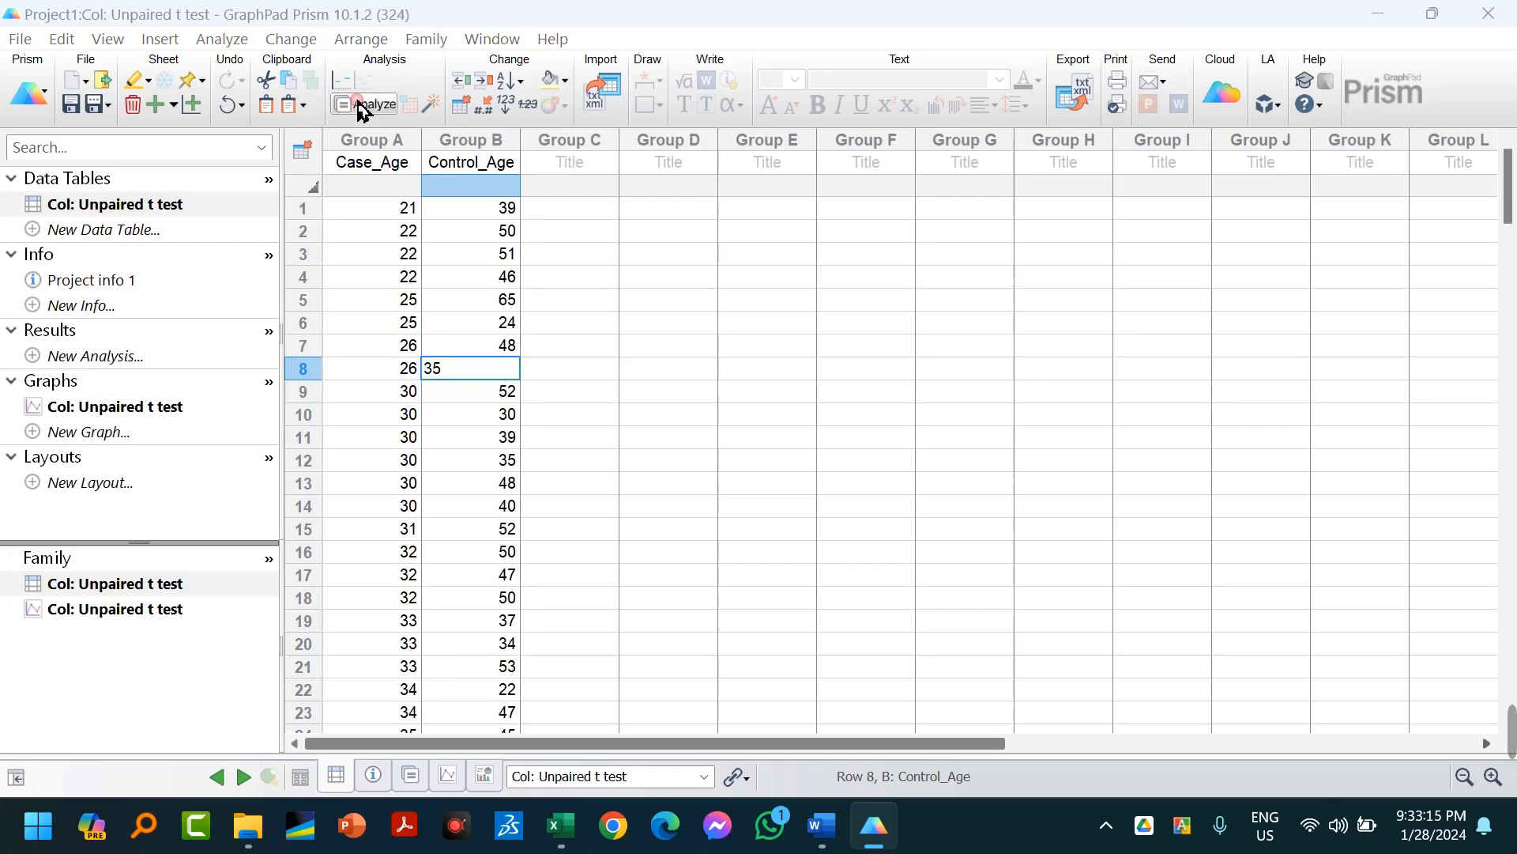
{"action": "left_click", "coordinate": [364, 107]}
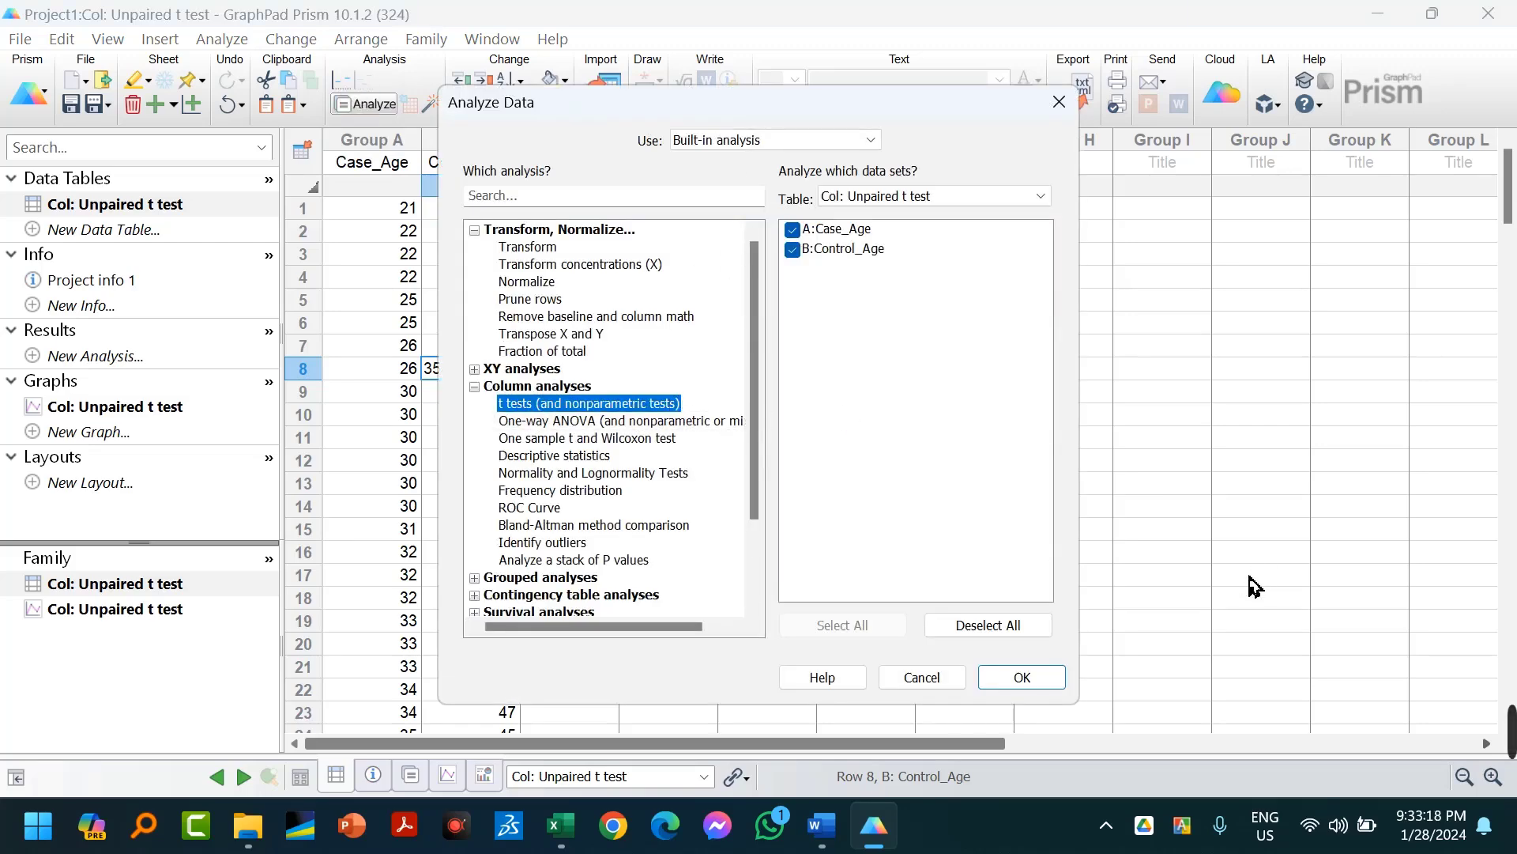
{"action": "left_click", "coordinate": [1025, 678]}
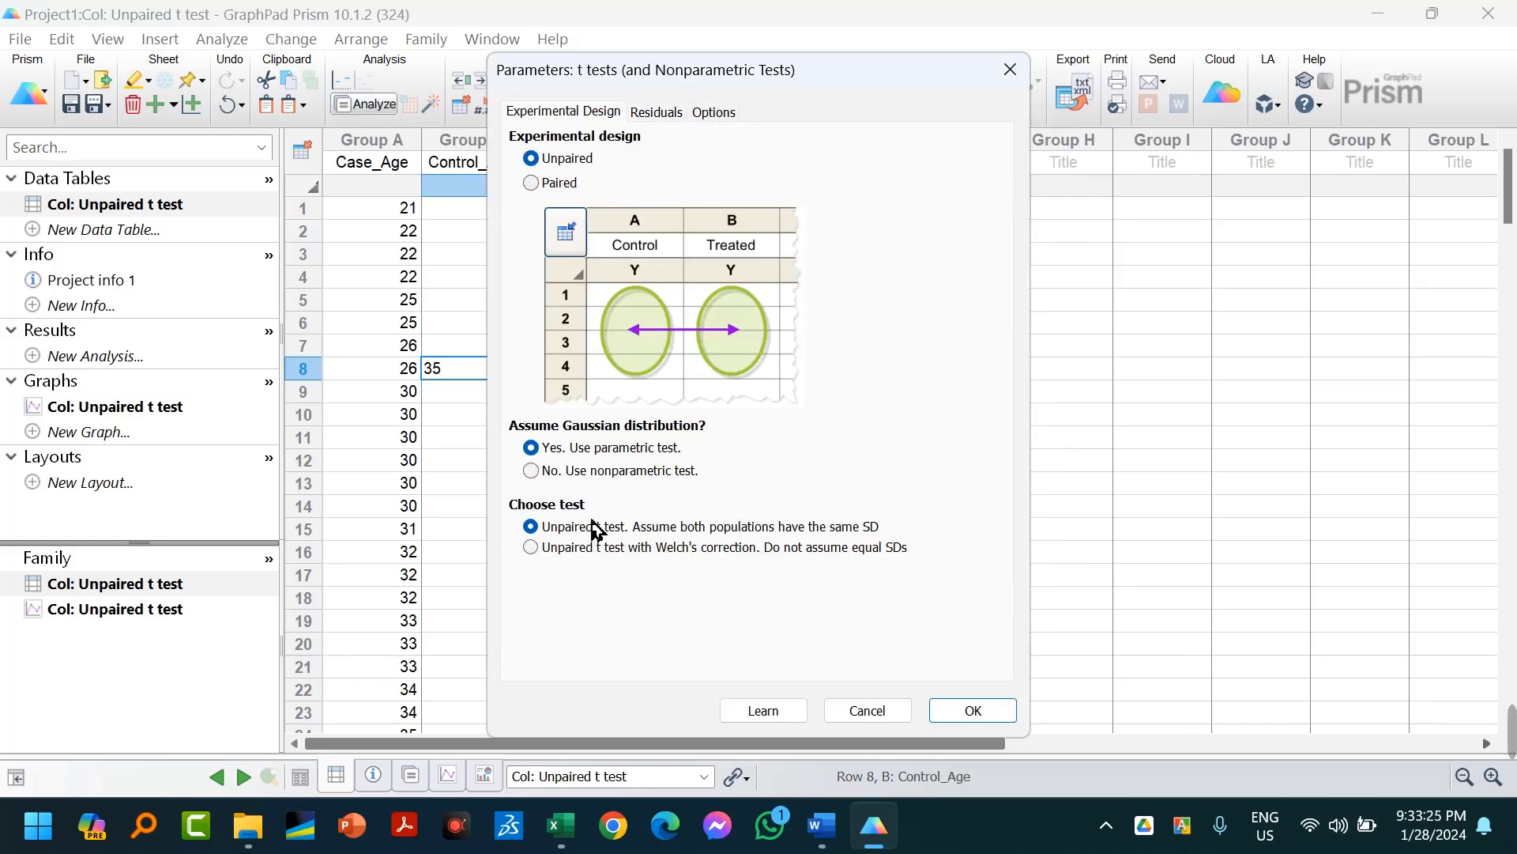
{"action": "left_click", "coordinate": [589, 560]}
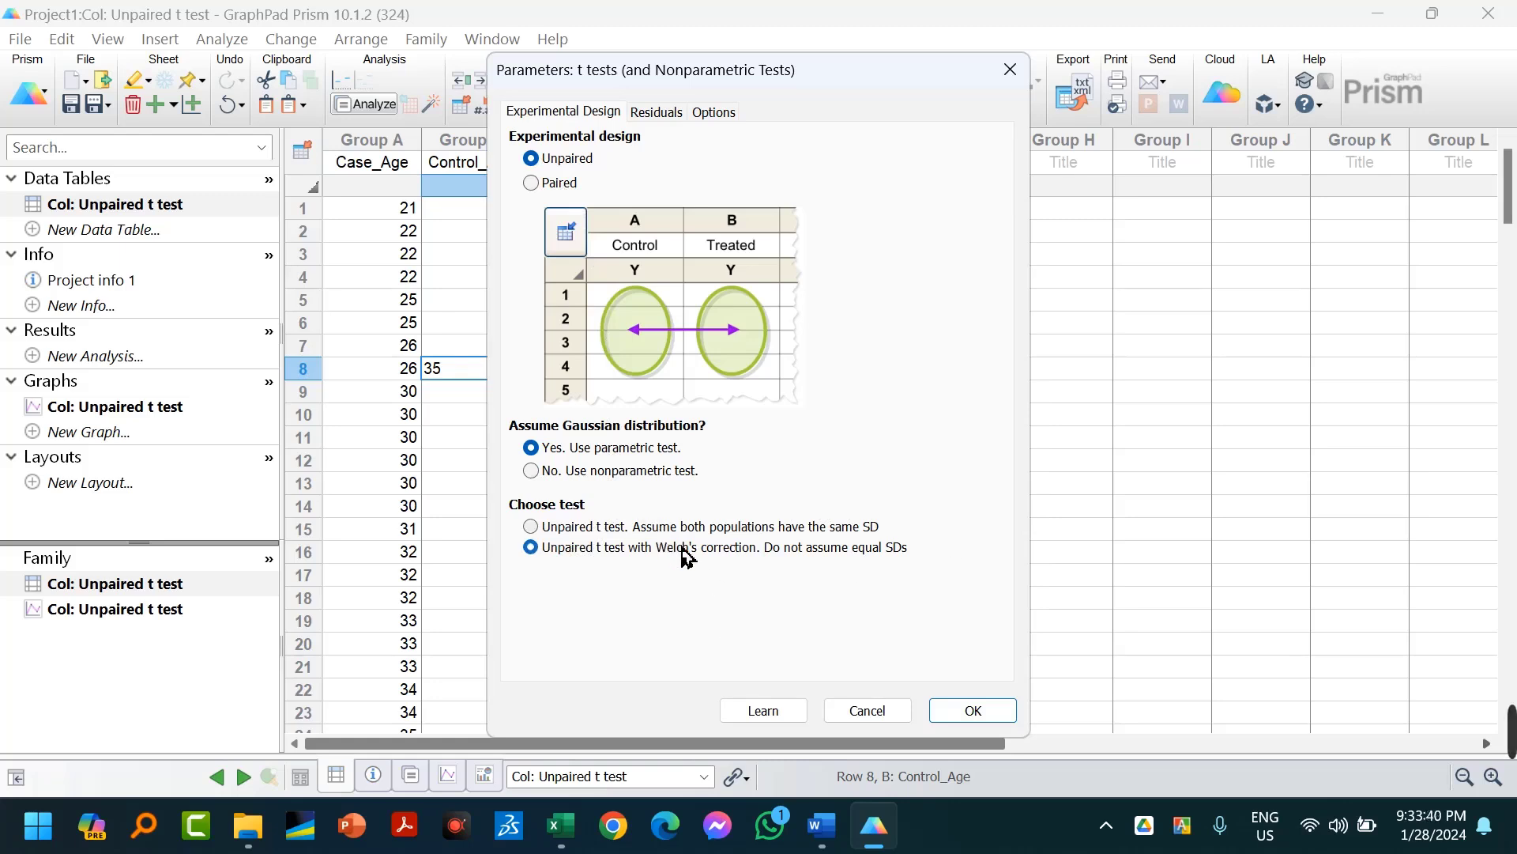
{"action": "left_click", "coordinate": [547, 472]}
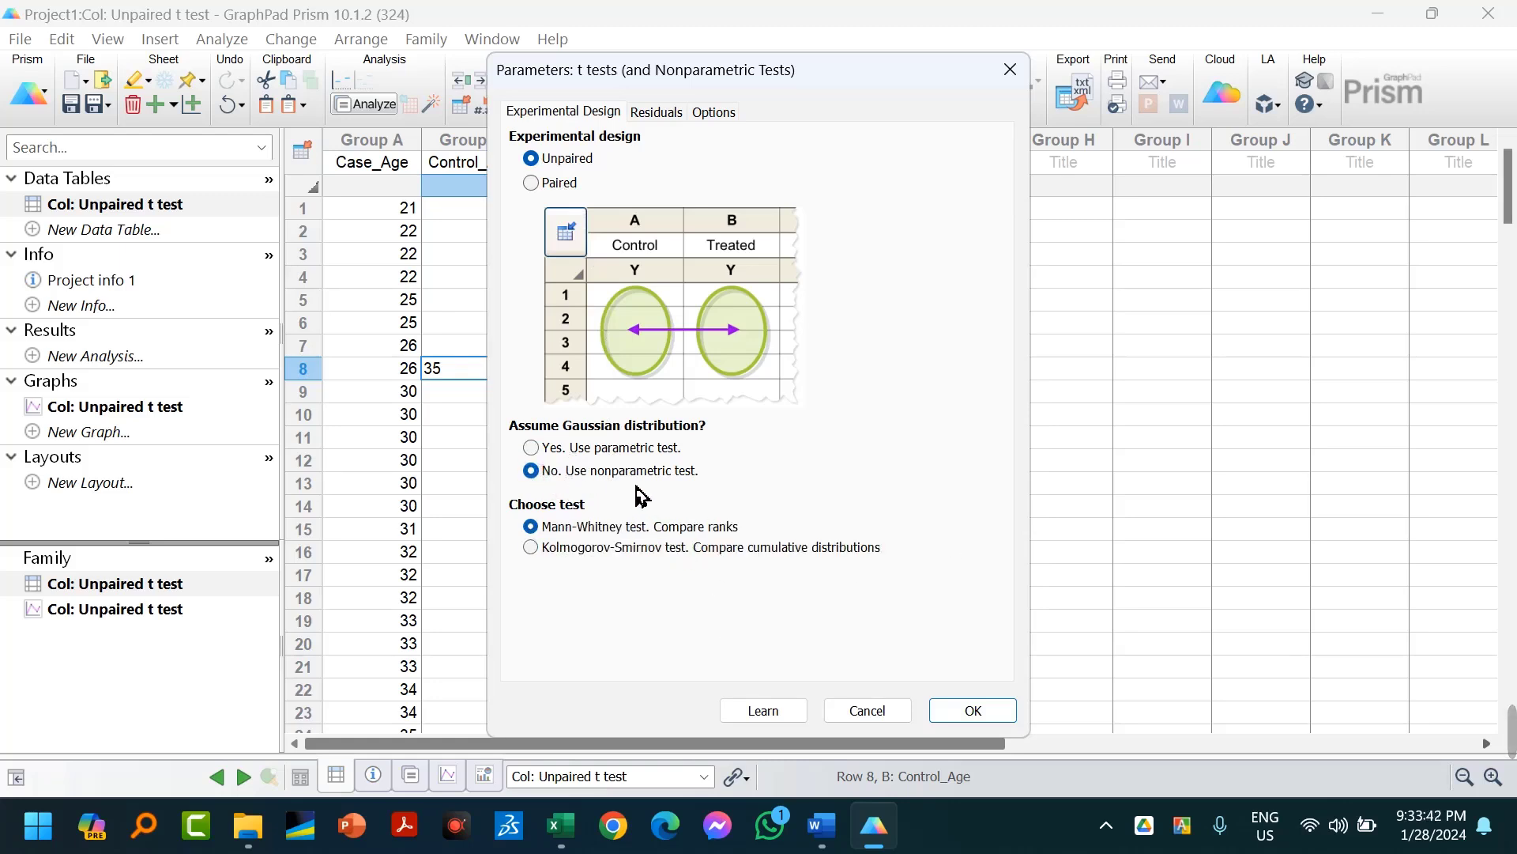
{"action": "left_click", "coordinate": [563, 449]}
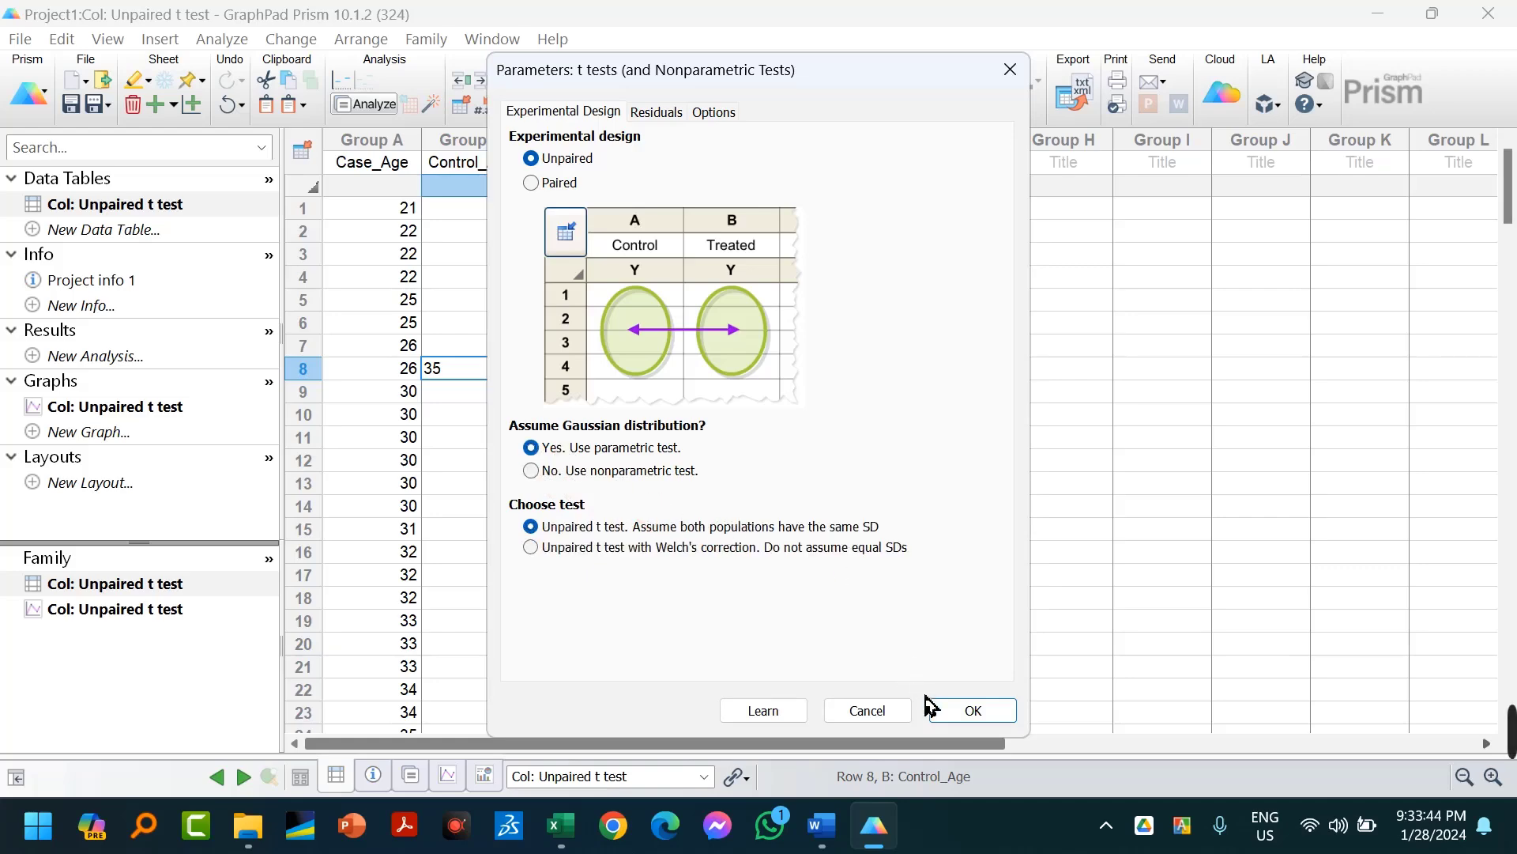
{"action": "left_click", "coordinate": [965, 710]}
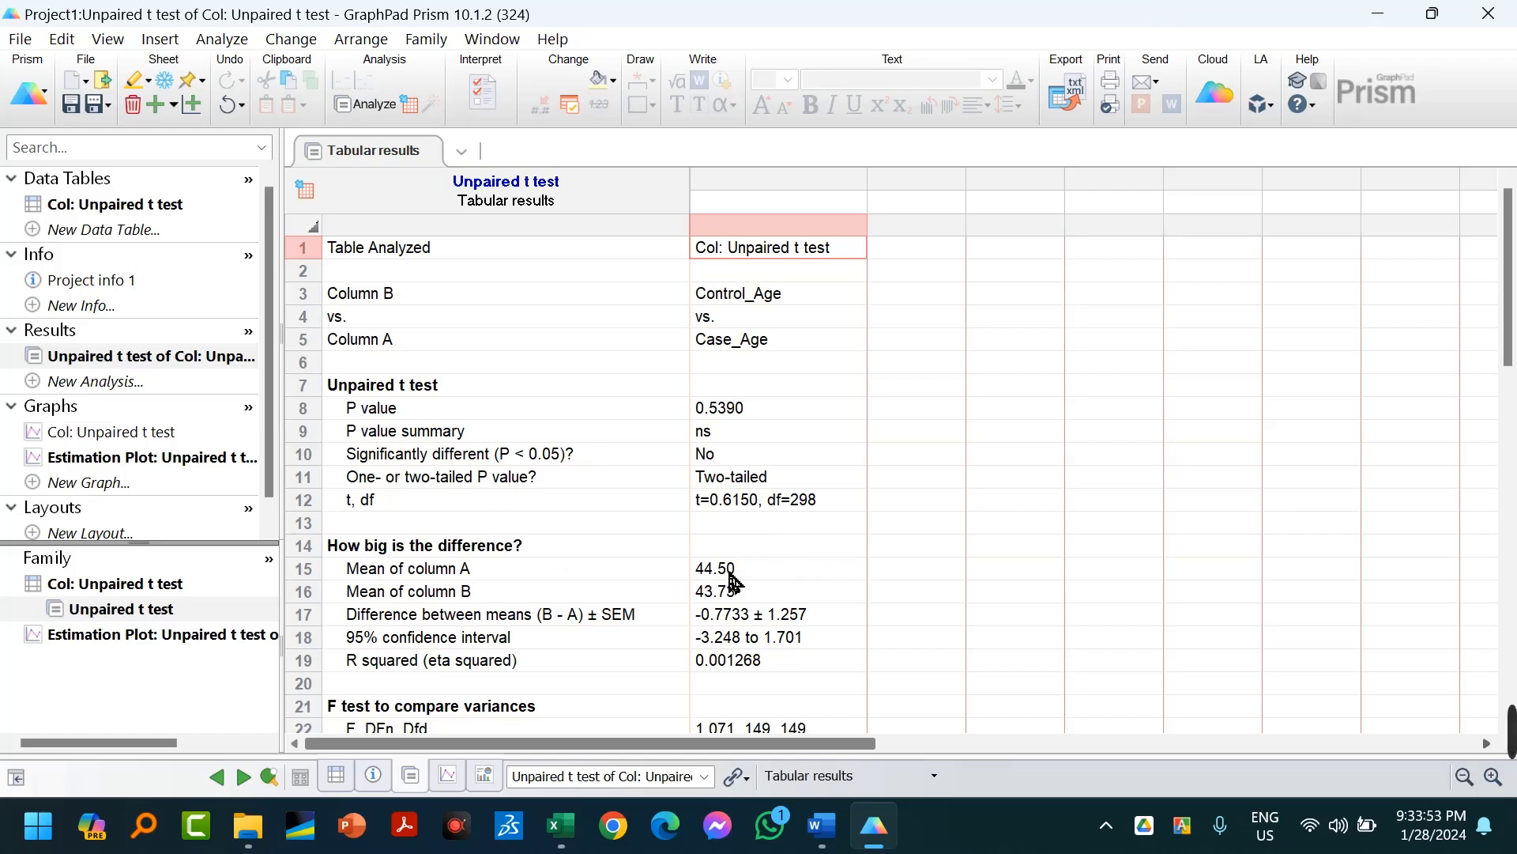
Examine the P value and P value summary in the unpaired t test's tabular results.
{"action": "scroll", "coordinate": [731, 585], "scroll_direction": "down", "scroll_amount": 5}
{"action": "scroll", "coordinate": [725, 597], "scroll_direction": "up", "scroll_amount": 3}
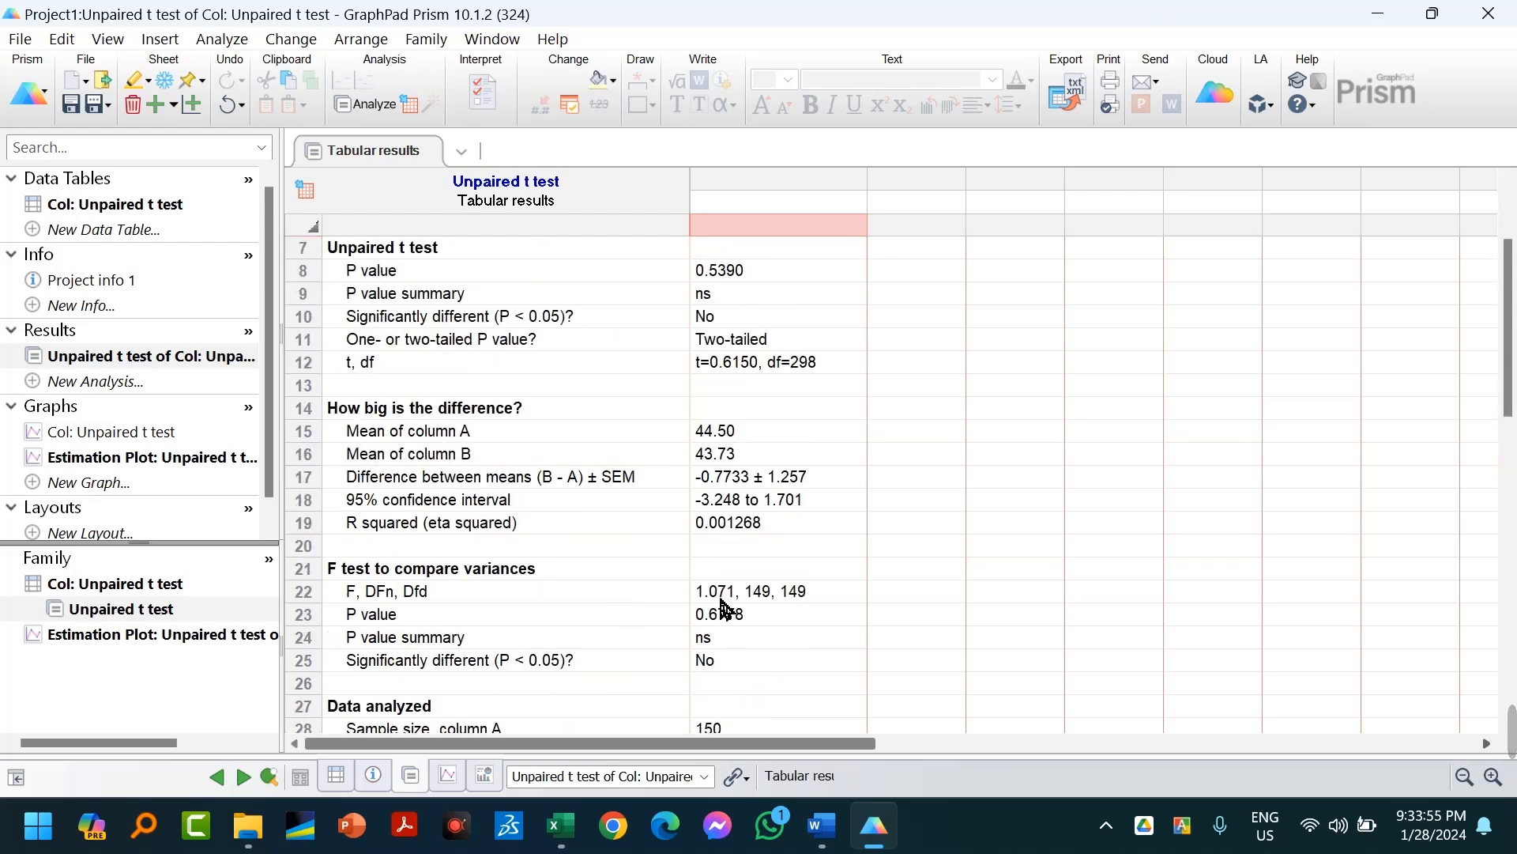
{"action": "scroll", "coordinate": [724, 608], "scroll_direction": "up", "scroll_amount": 2}
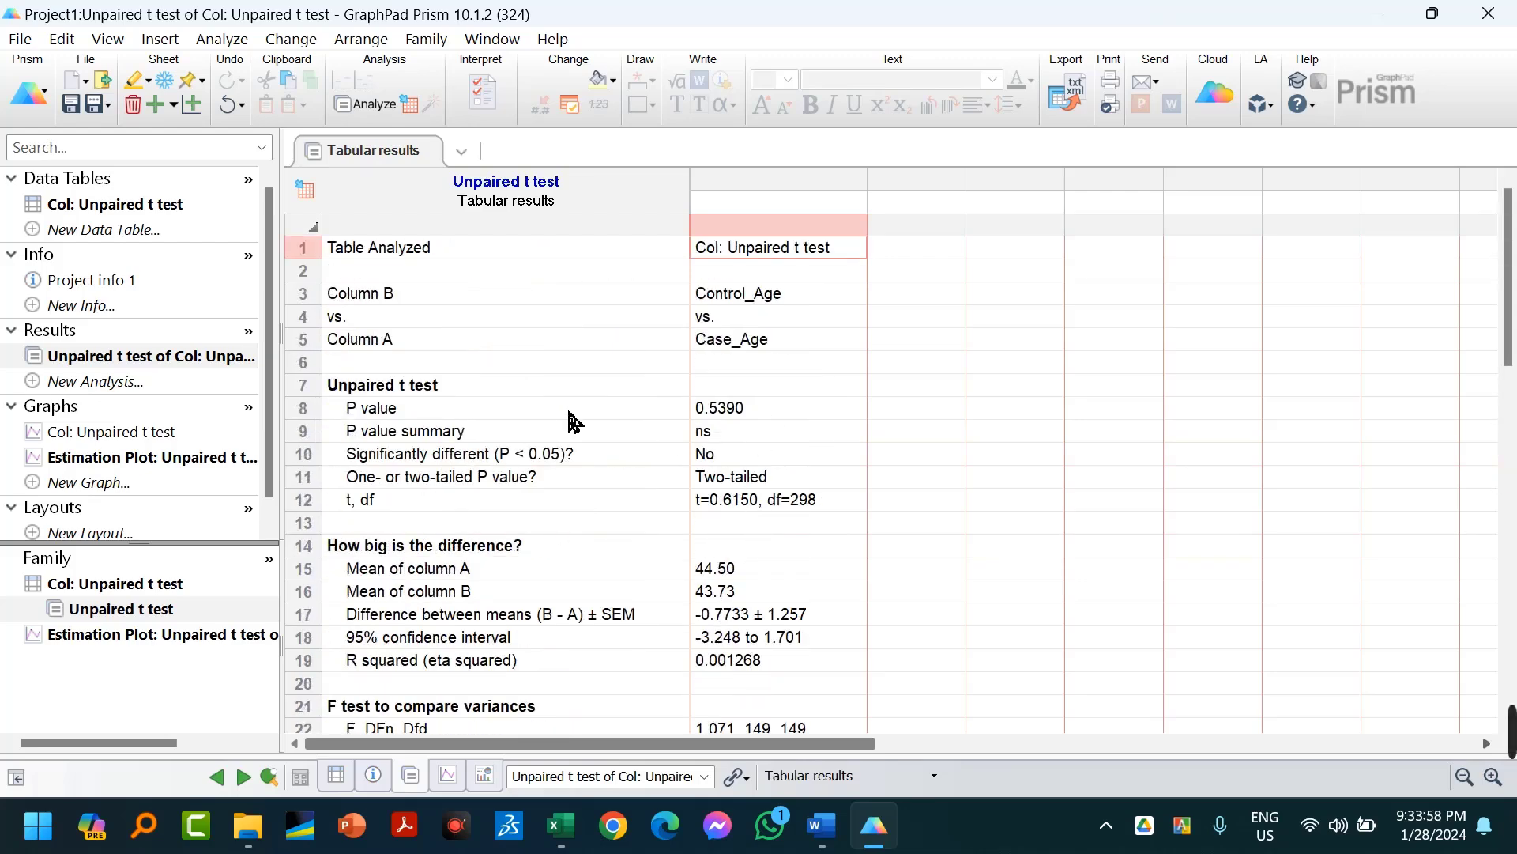
{"action": "left_click", "coordinate": [715, 411]}
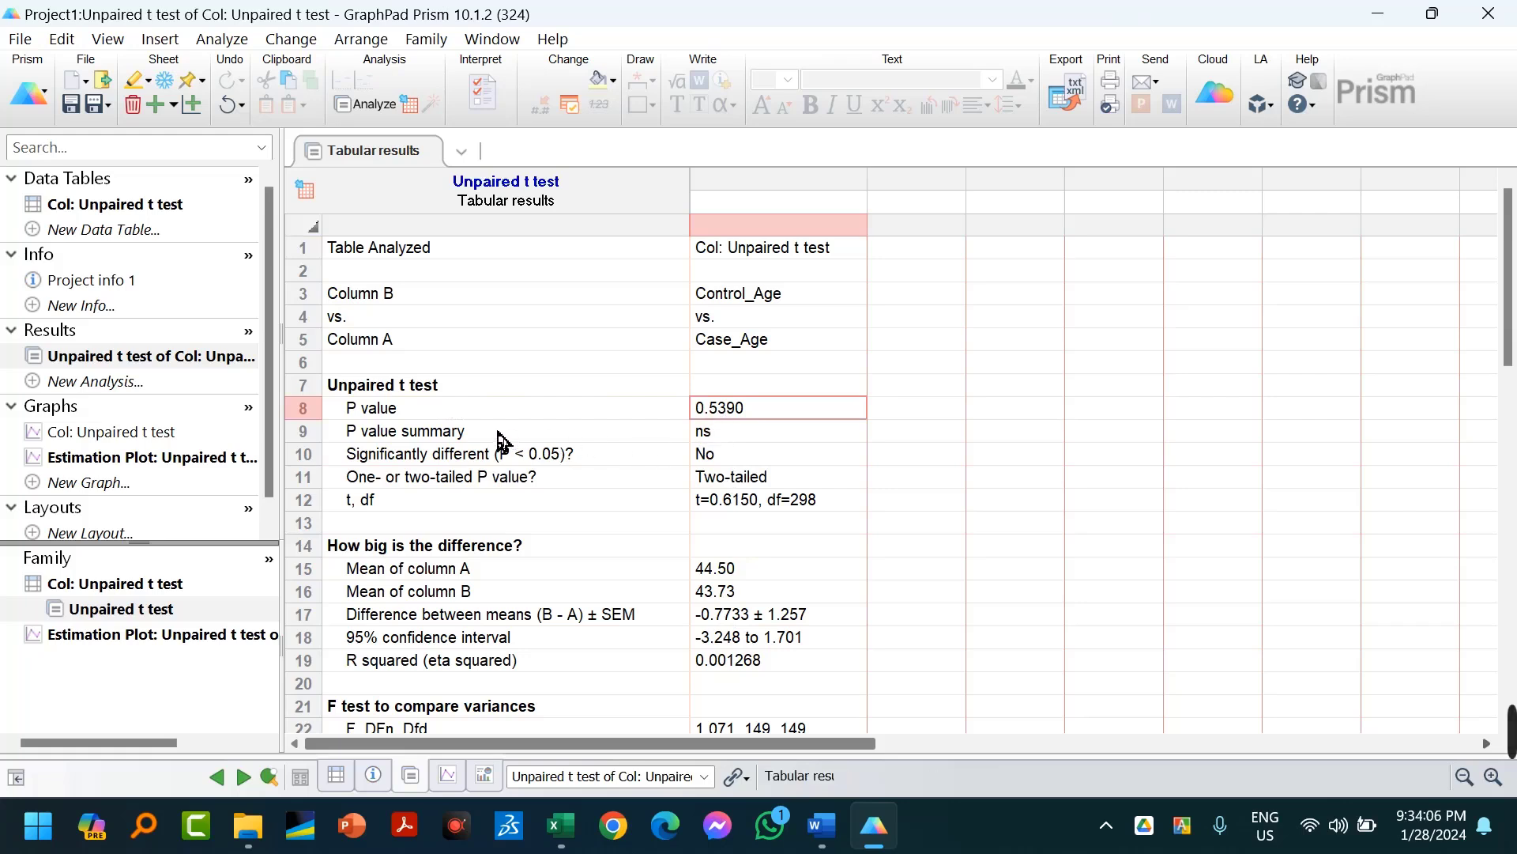
{"action": "left_click", "coordinate": [743, 434]}
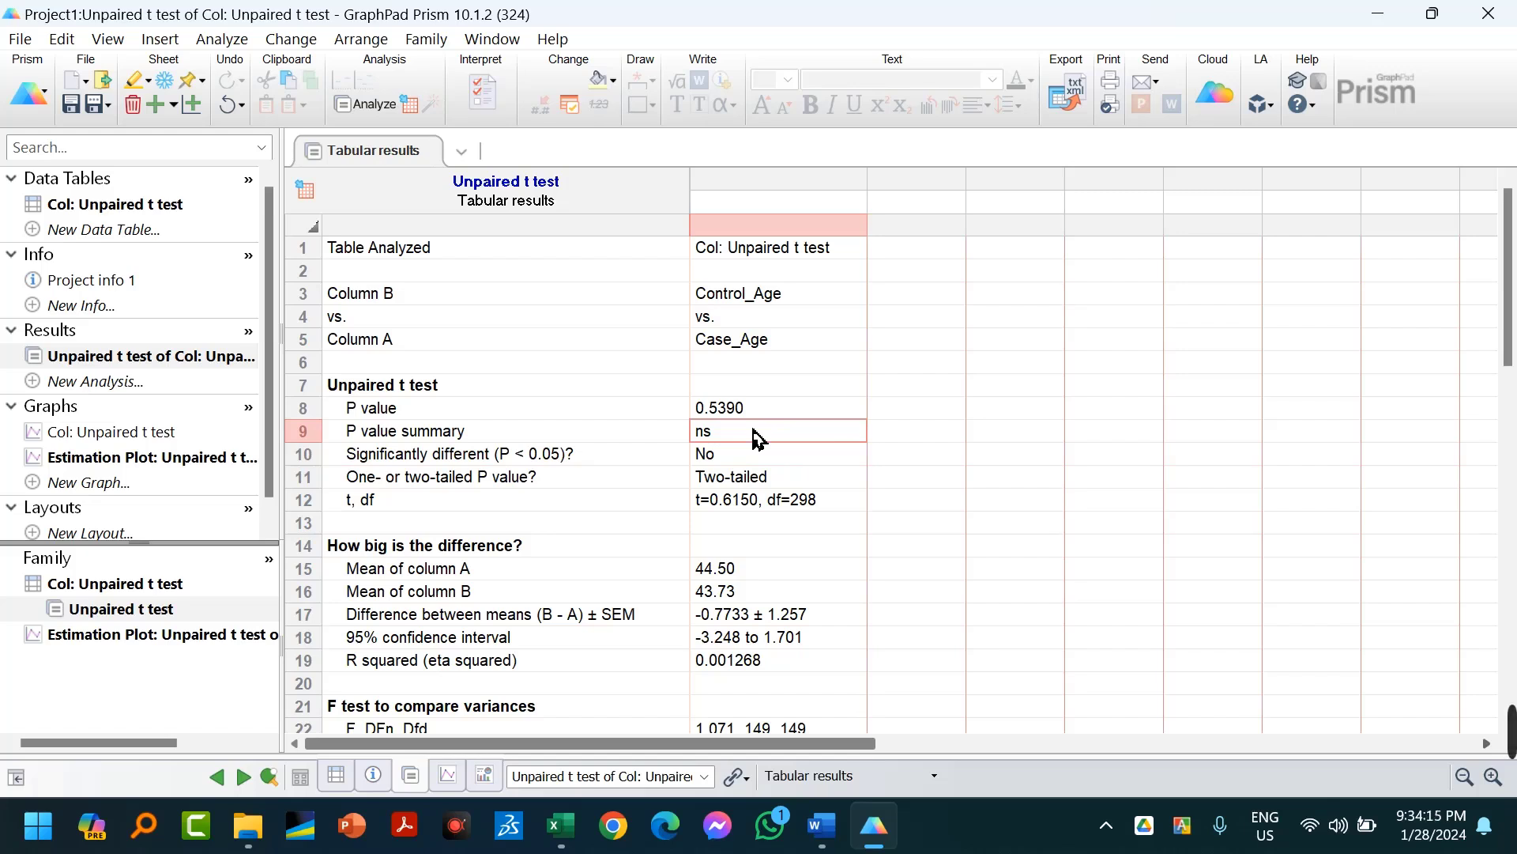
Review the Case_Age and Control_Age values in the unpaired t test data table.
{"action": "left_click", "coordinate": [111, 205]}
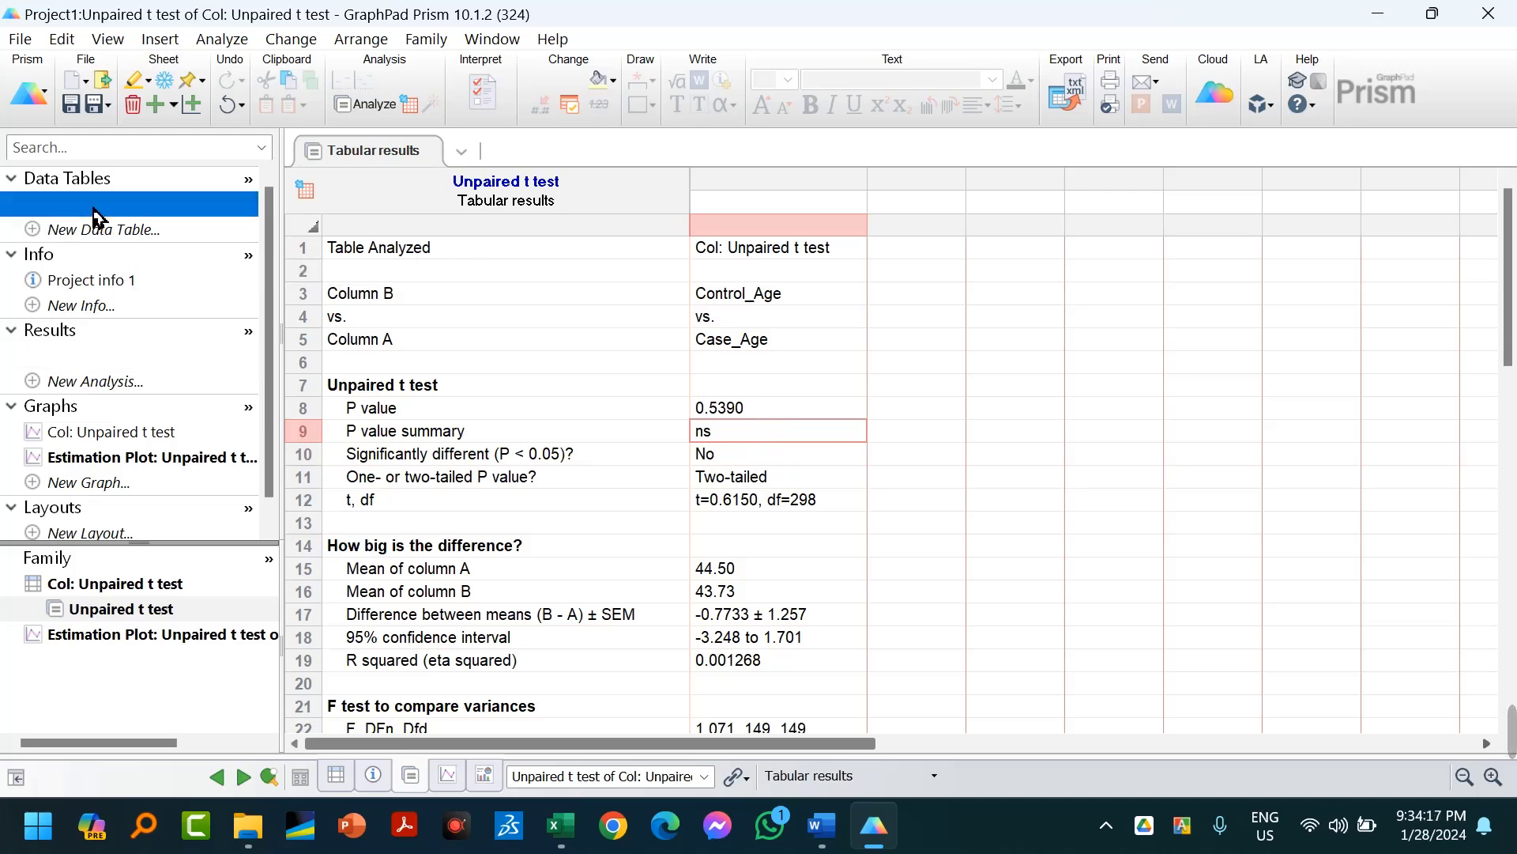
{"action": "left_click_drag", "start_coordinate": [394, 237], "coordinate": [431, 233]}
{"action": "left_click", "coordinate": [467, 248]}
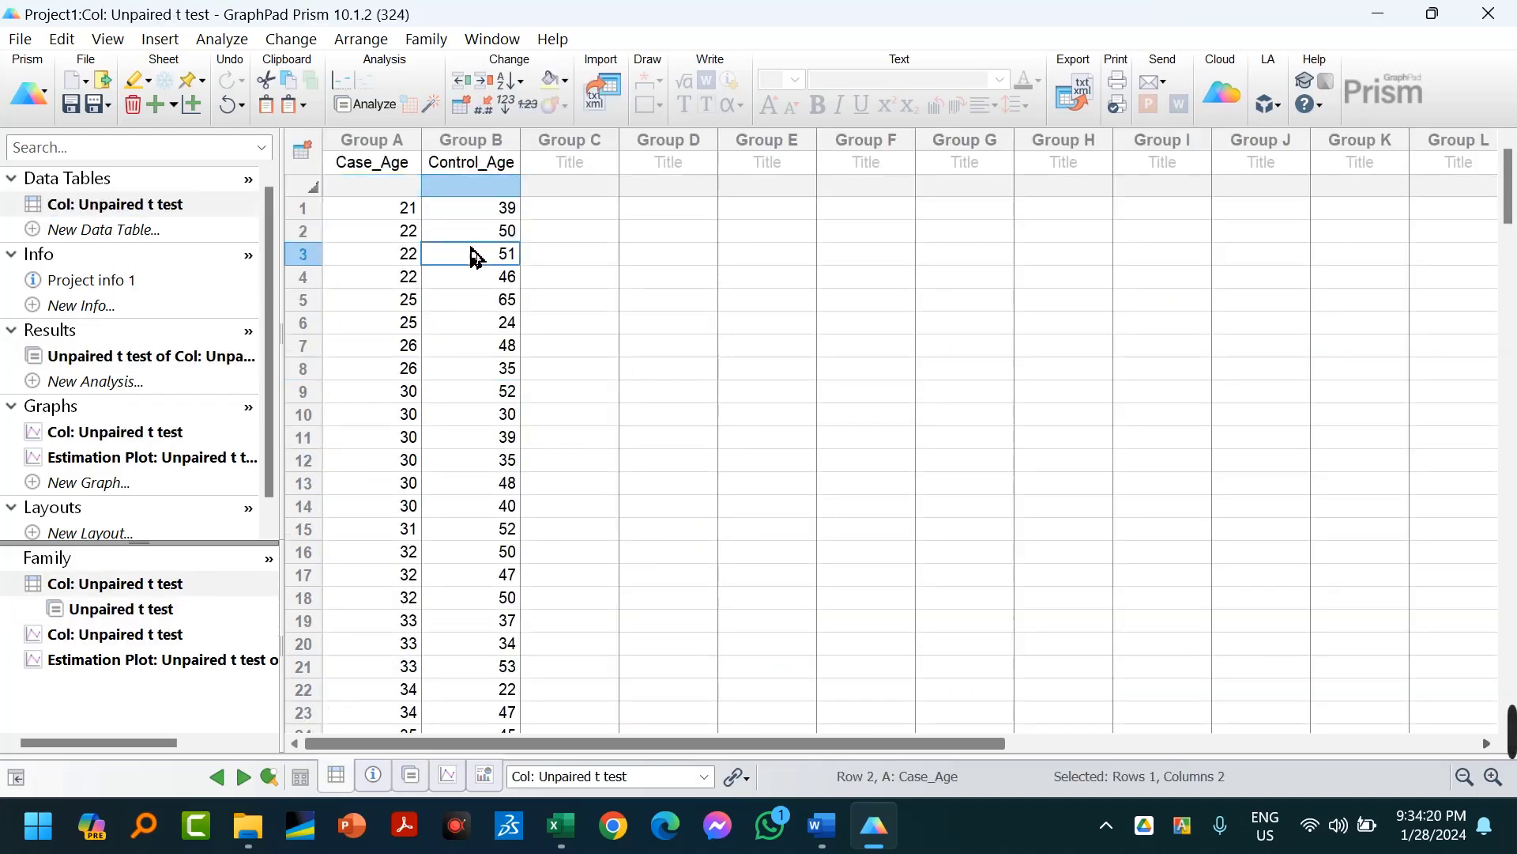
{"action": "left_click", "coordinate": [399, 229]}
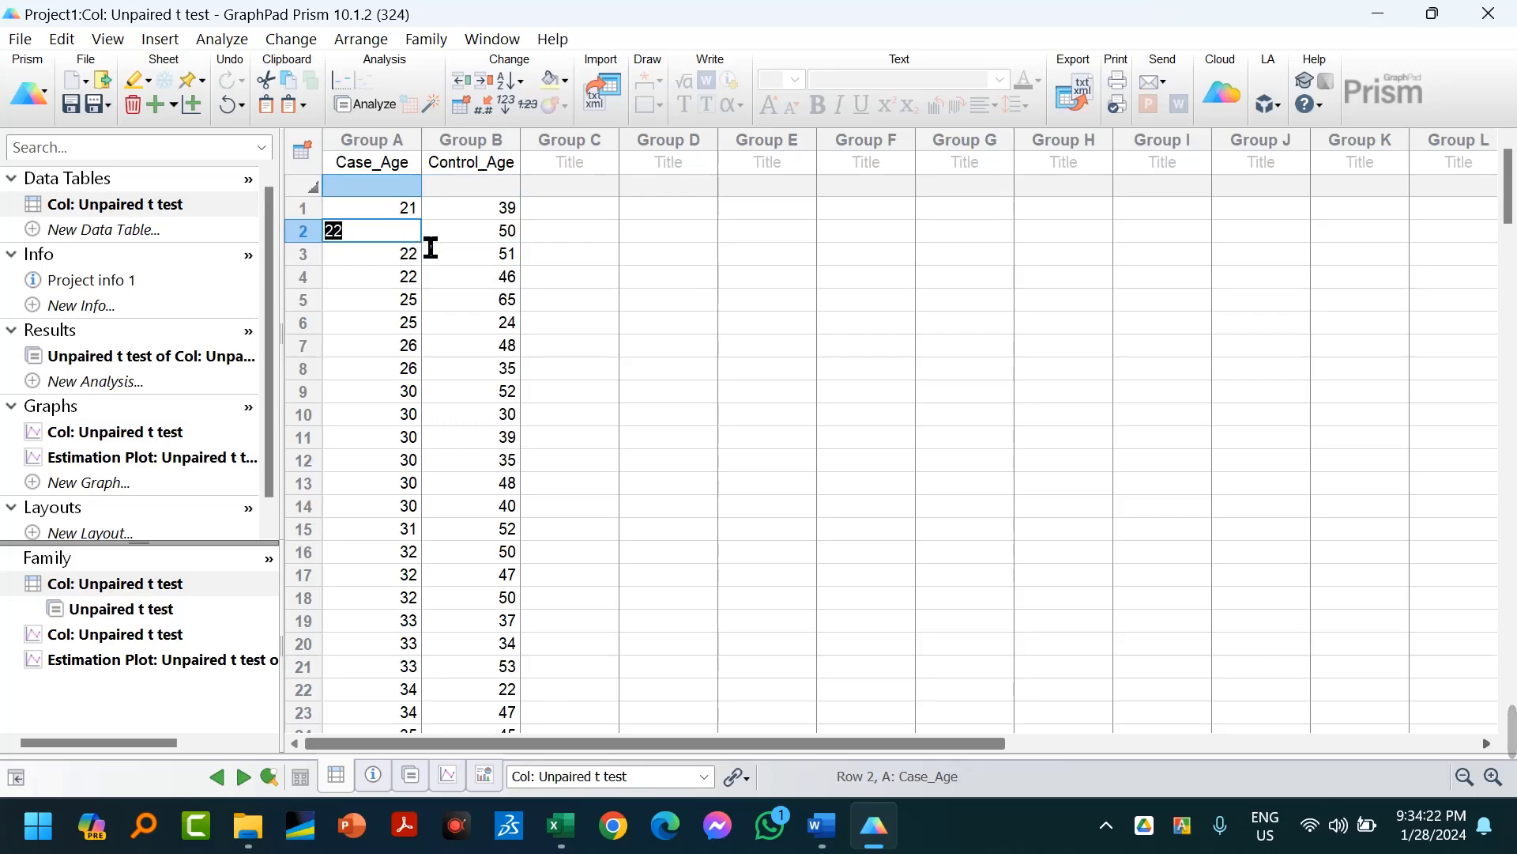
Return to the unpaired t test results and examine the means of columns A and B and the P value.
{"action": "left_click", "coordinate": [147, 357]}
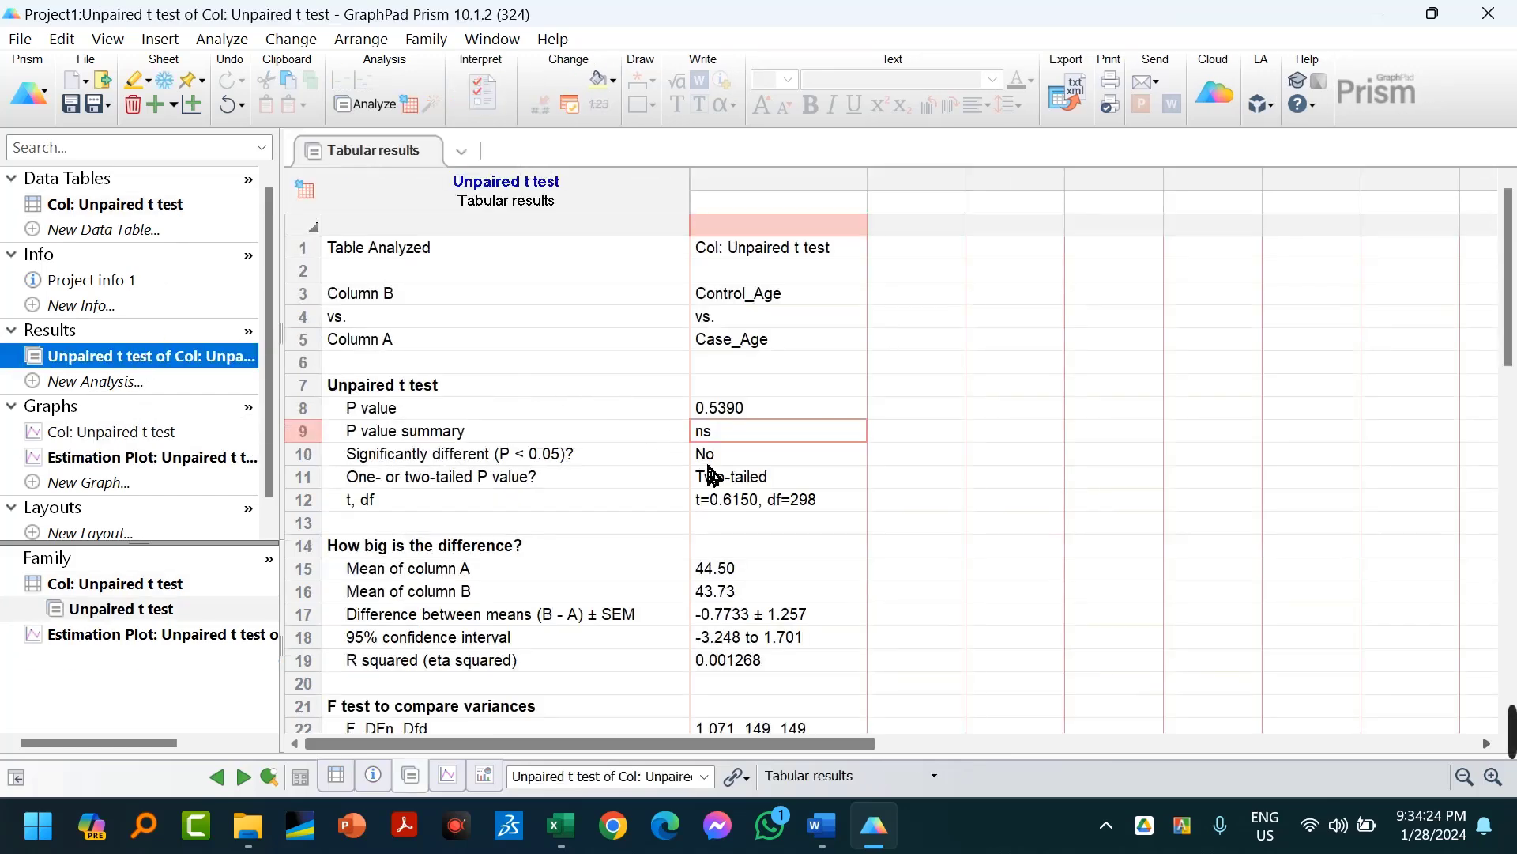
{"action": "scroll", "coordinate": [735, 491], "scroll_direction": "down", "scroll_amount": 1}
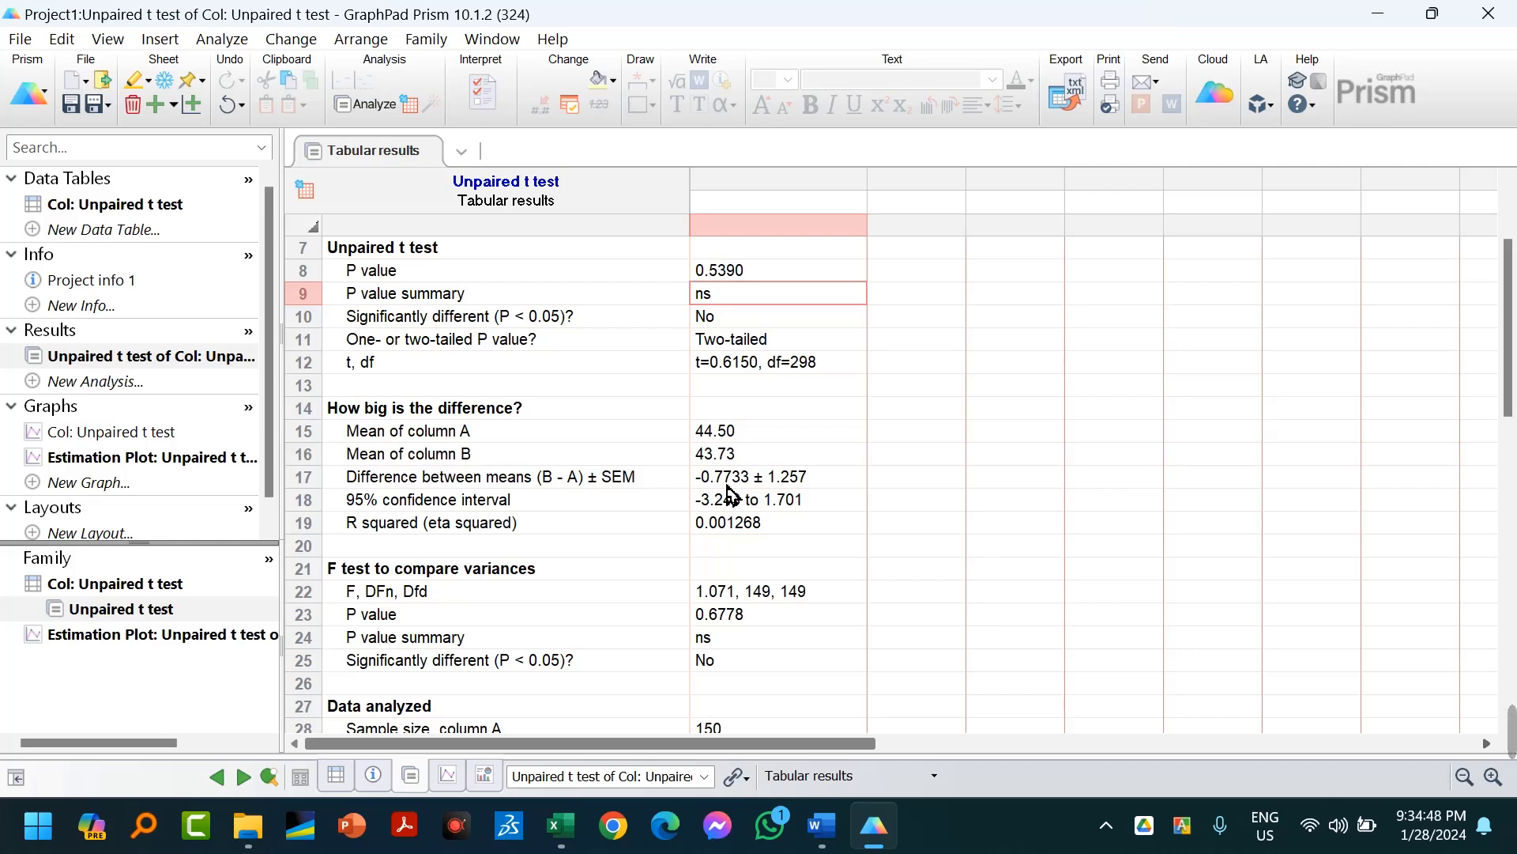
{"action": "scroll", "coordinate": [732, 495], "scroll_direction": "up", "scroll_amount": 2}
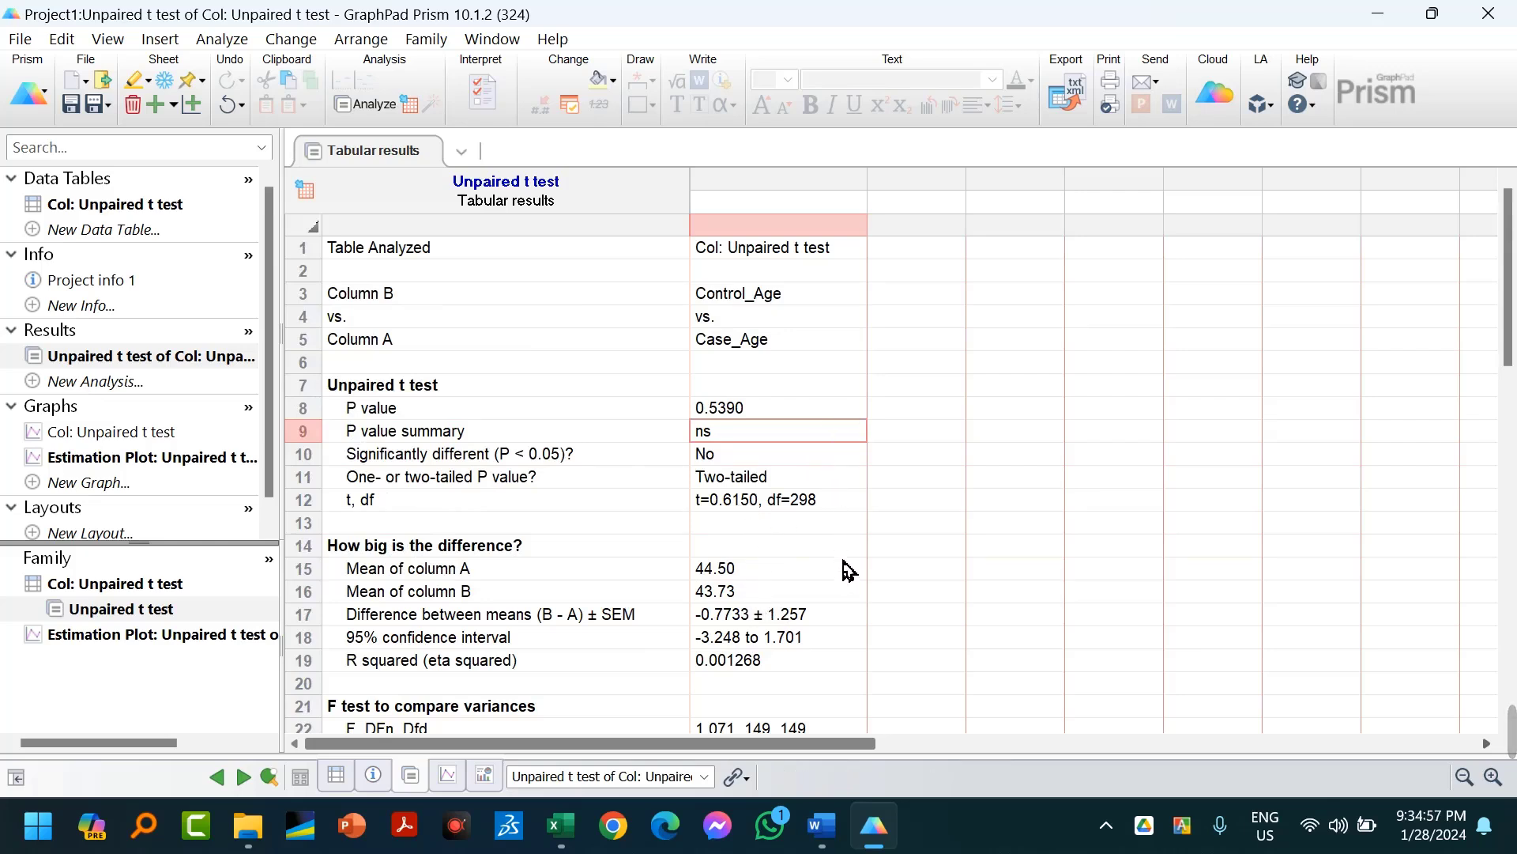
{"action": "left_click", "coordinate": [790, 601]}
{"action": "left_click", "coordinate": [802, 565]}
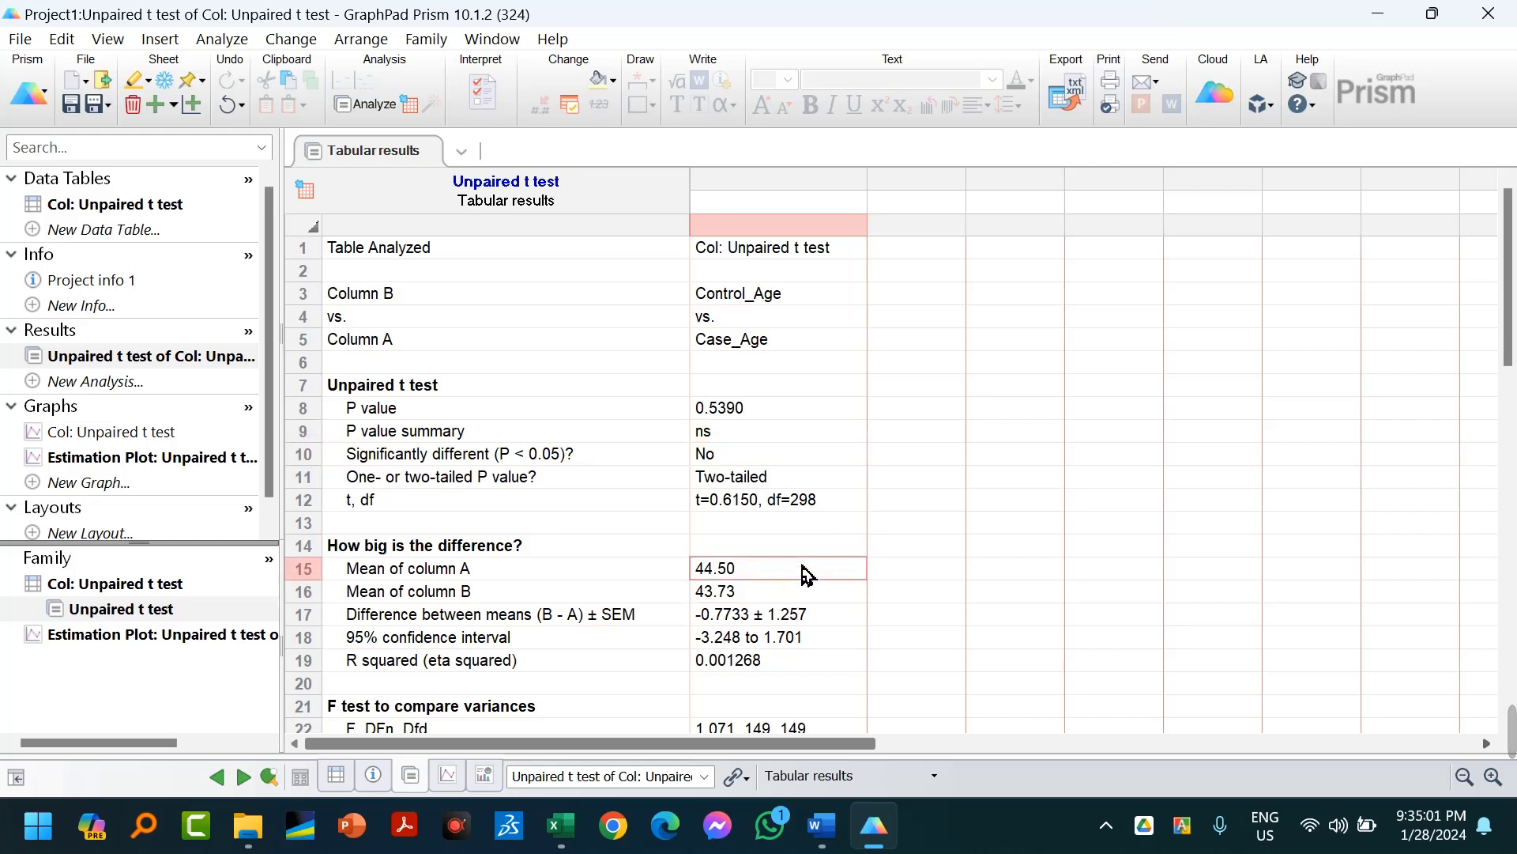
{"action": "left_click", "coordinate": [807, 585]}
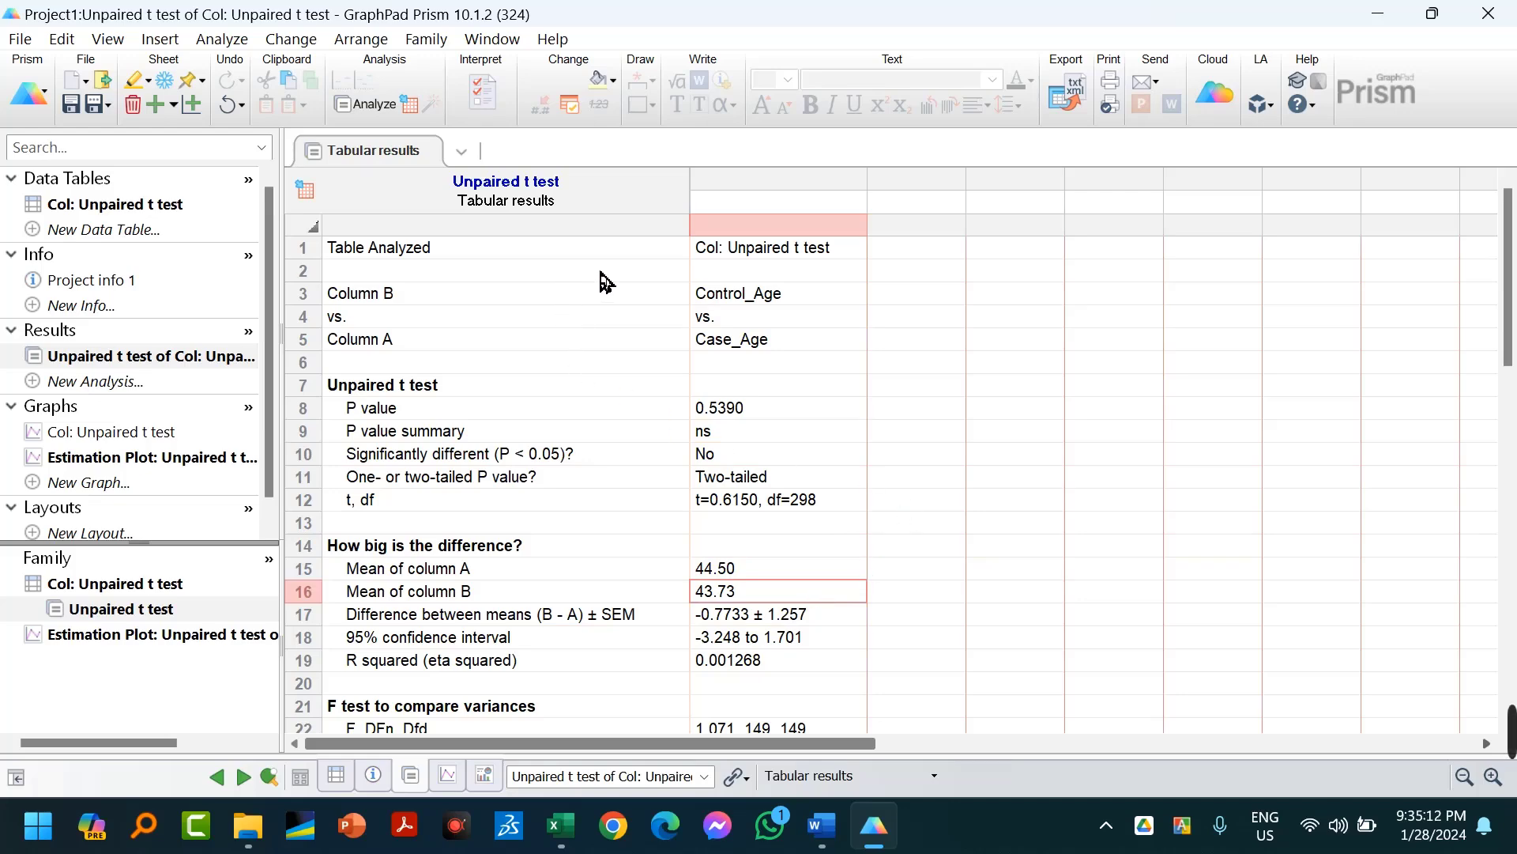
{"action": "left_click", "coordinate": [792, 409]}
Switch to Document1 in Word and enter "0.54 (ns)" as the p-Value in the Average Age row.
{"action": "key", "text": "alt+Tab"}
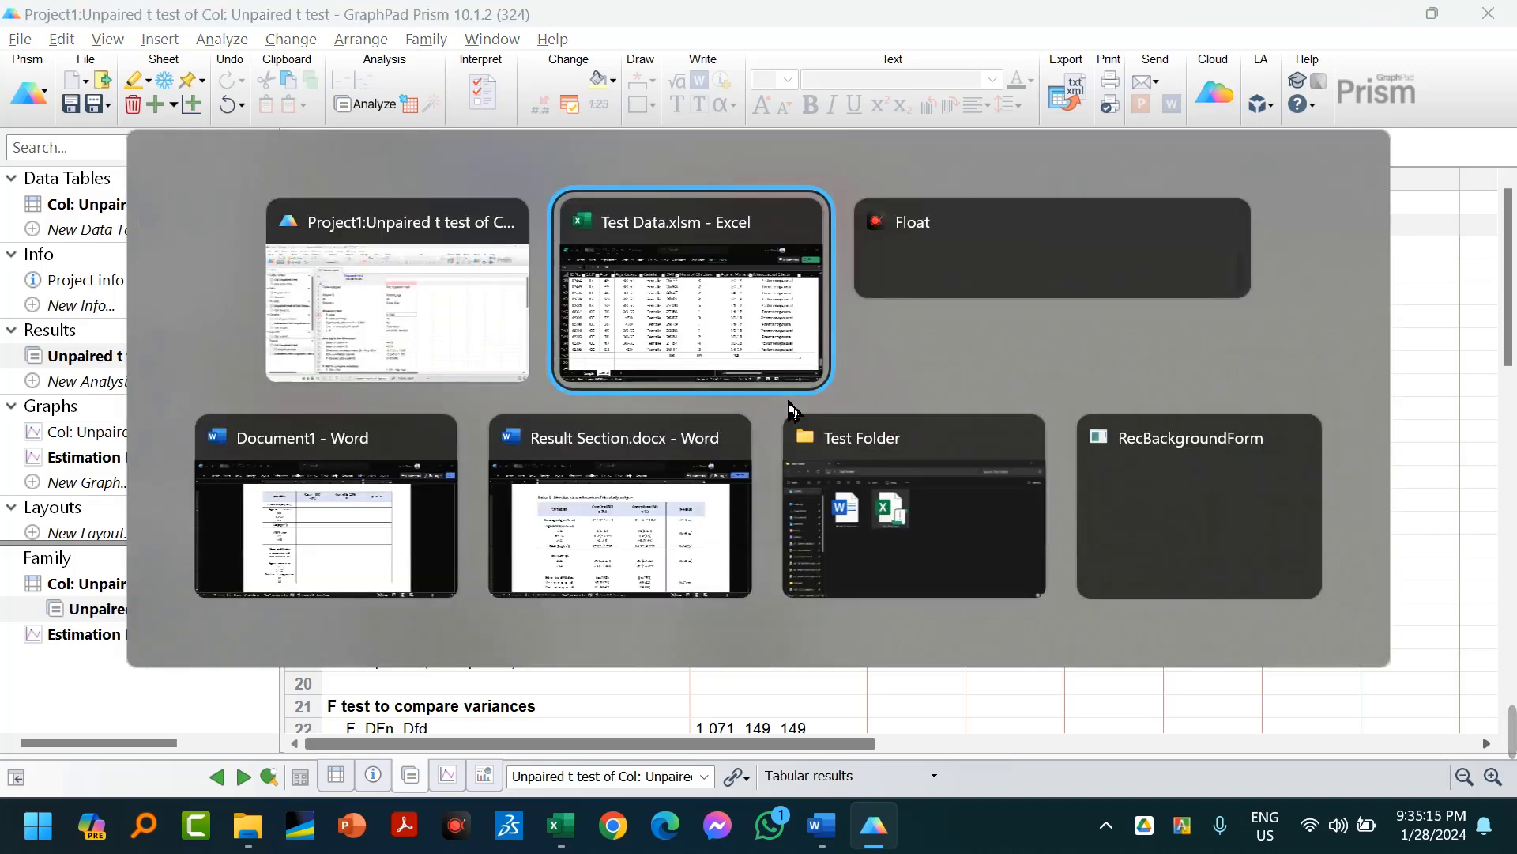
{"action": "key", "text": "alt+Tab"}
{"action": "key", "text": "alt+Tab"}
{"action": "key", "text": "alt+Tab"}
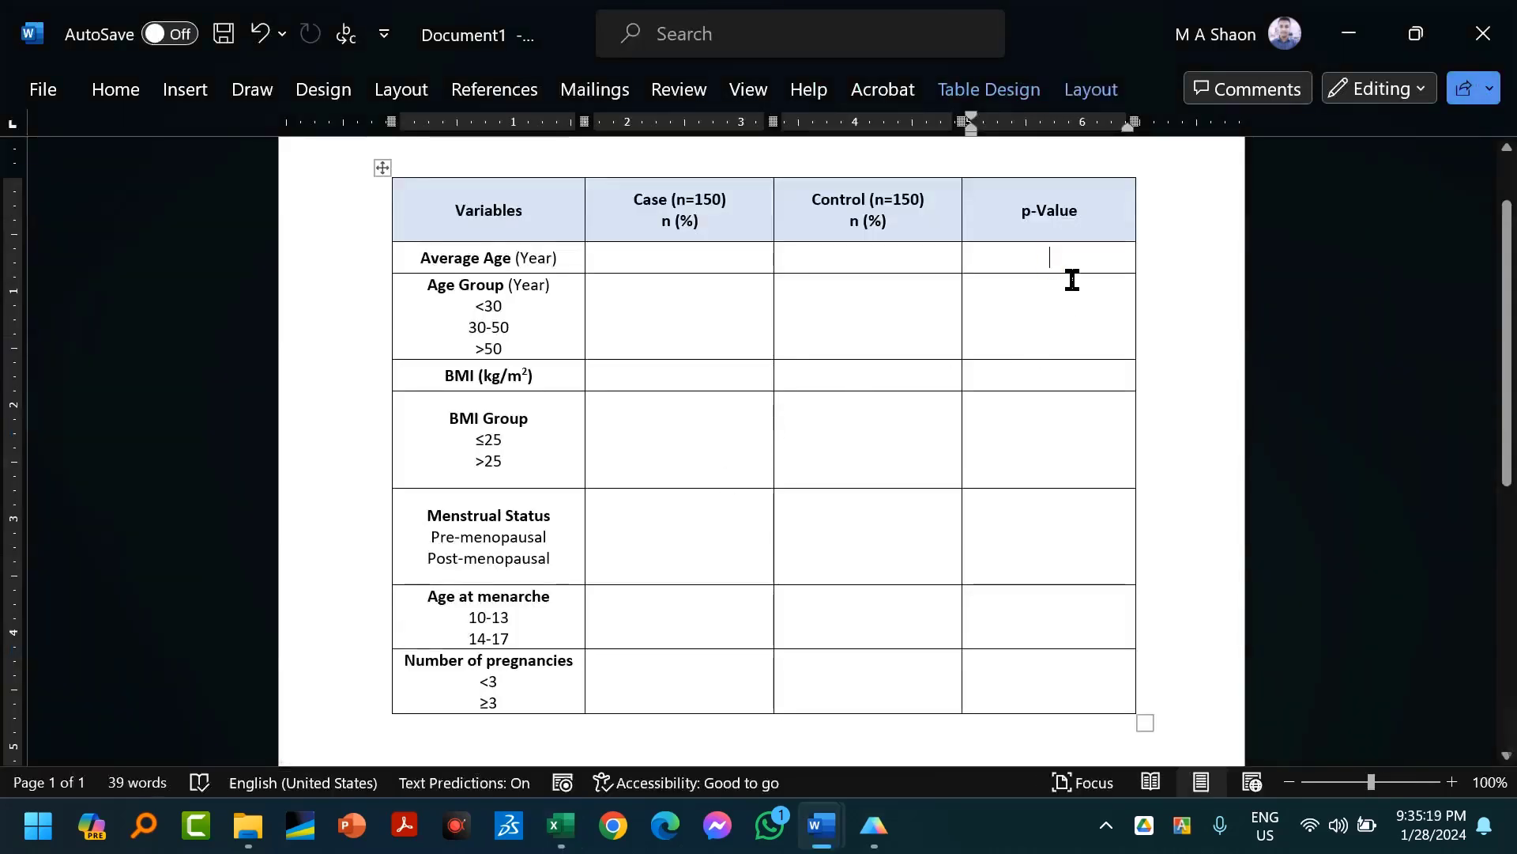
{"action": "type", "text": "0.54"}
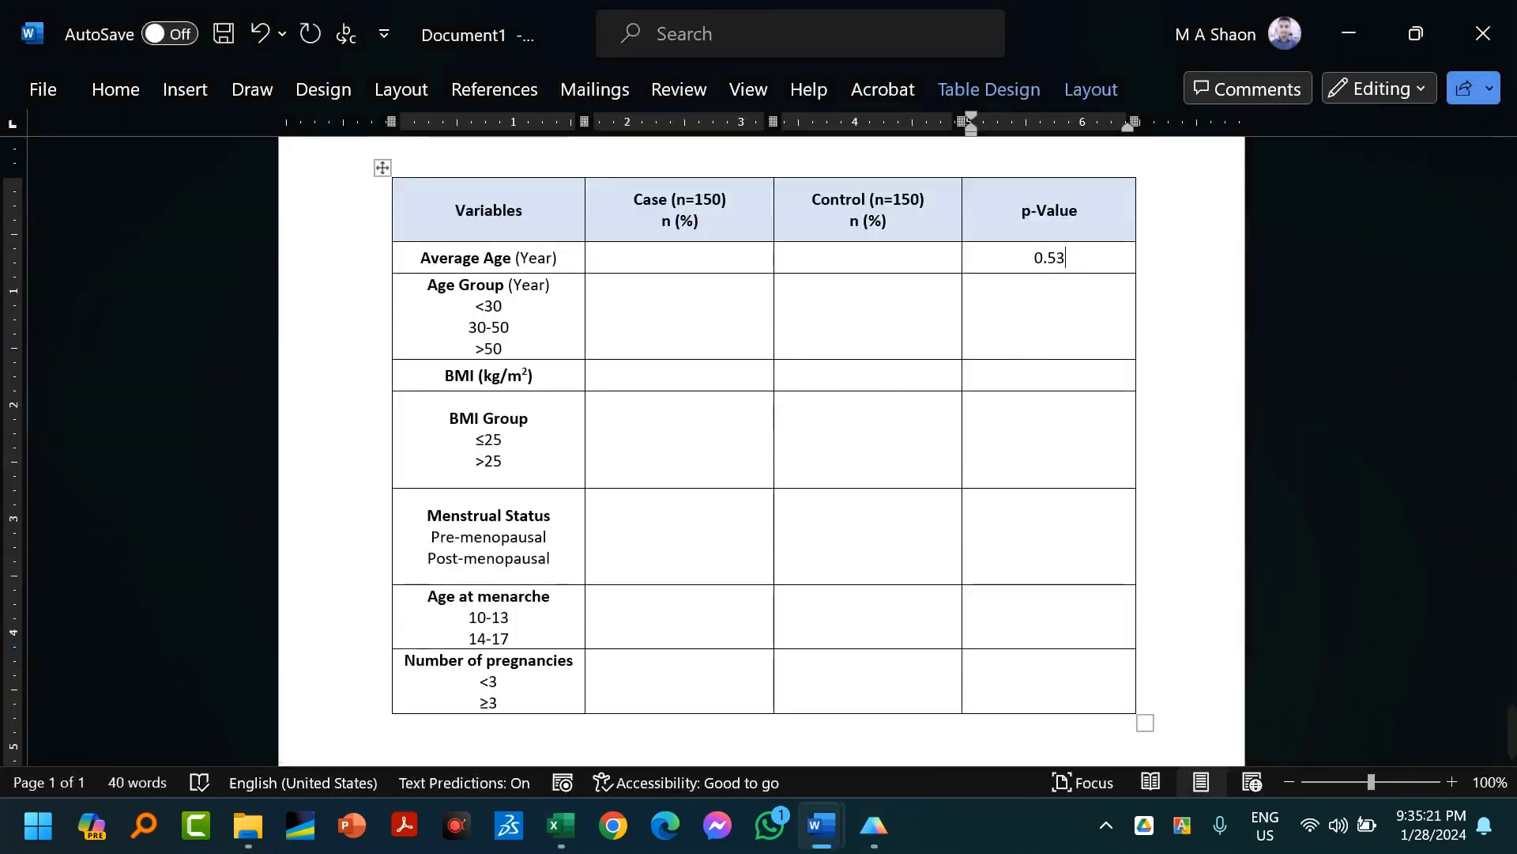
{"action": "key", "text": "alt+Tab"}
{"action": "key", "text": "alt+Tab"}
{"action": "key", "text": "alt+Tab"}
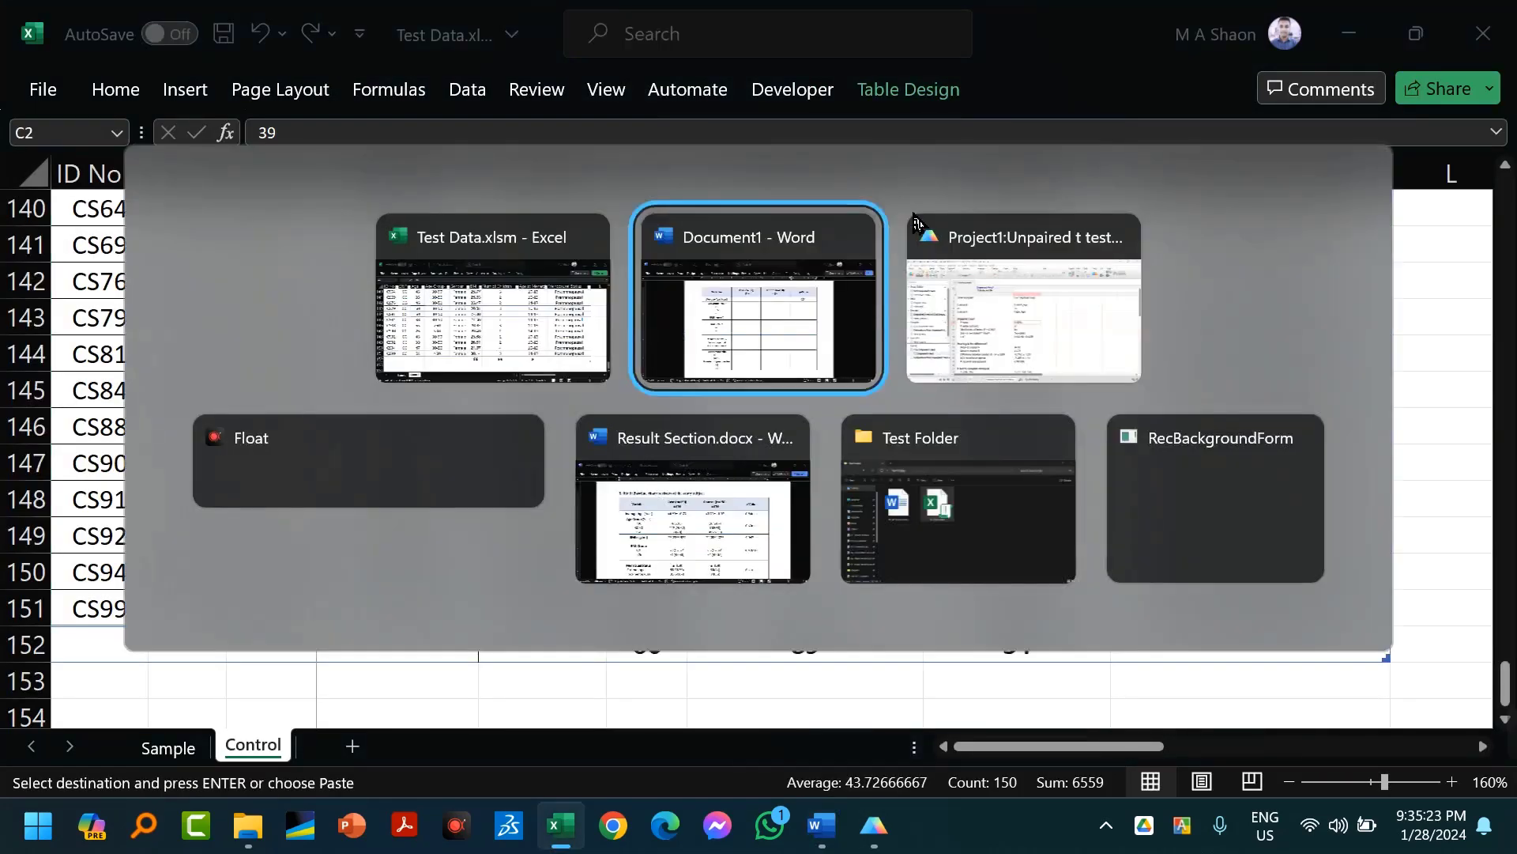
{"action": "key", "text": "alt+Tab"}
{"action": "key", "text": "alt+Tab"}
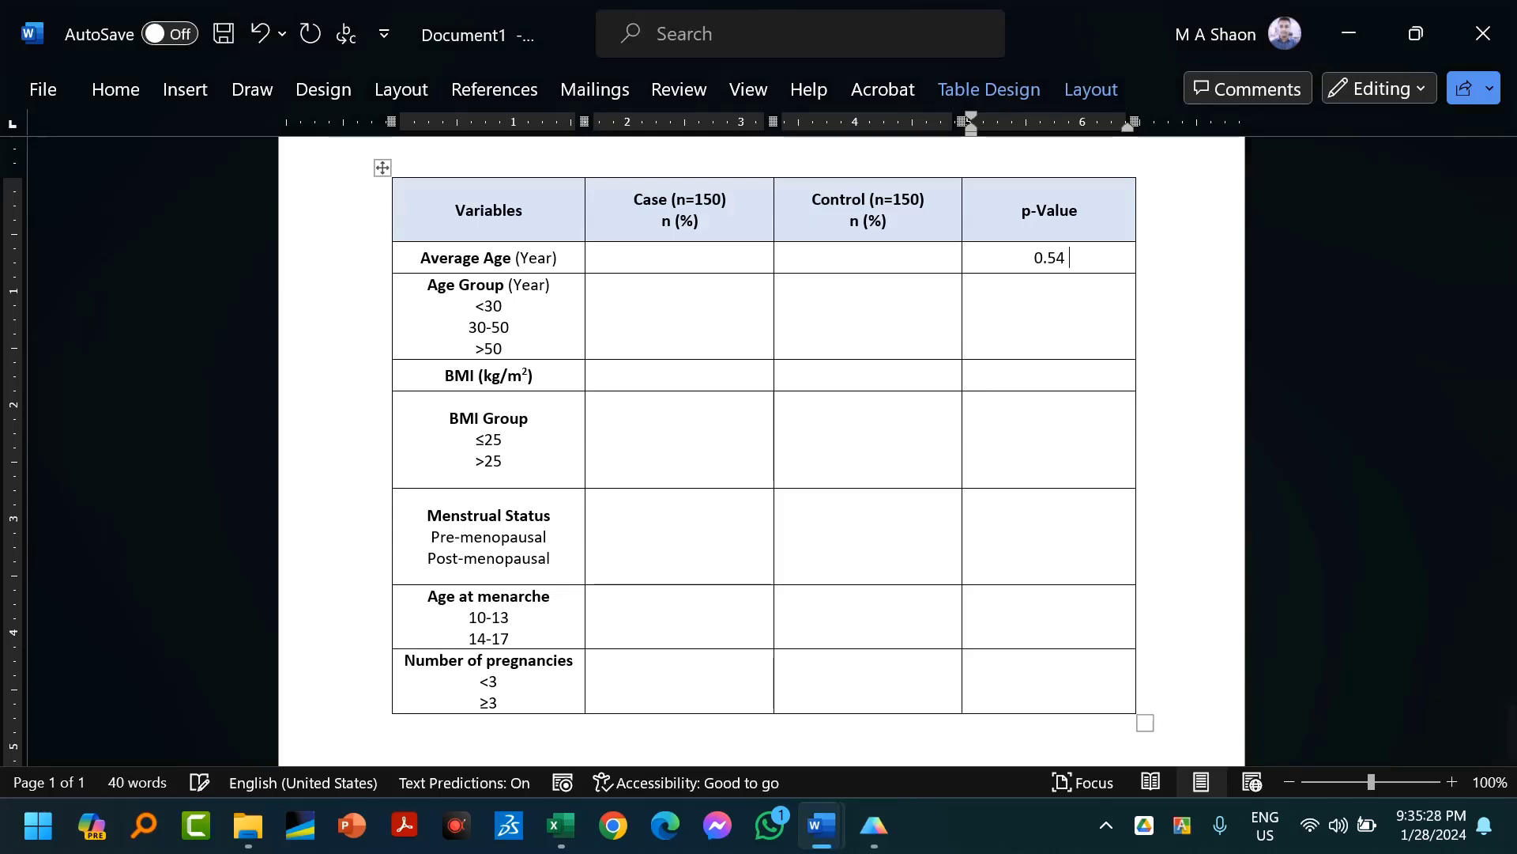
{"action": "type", "text": "(ns)"}
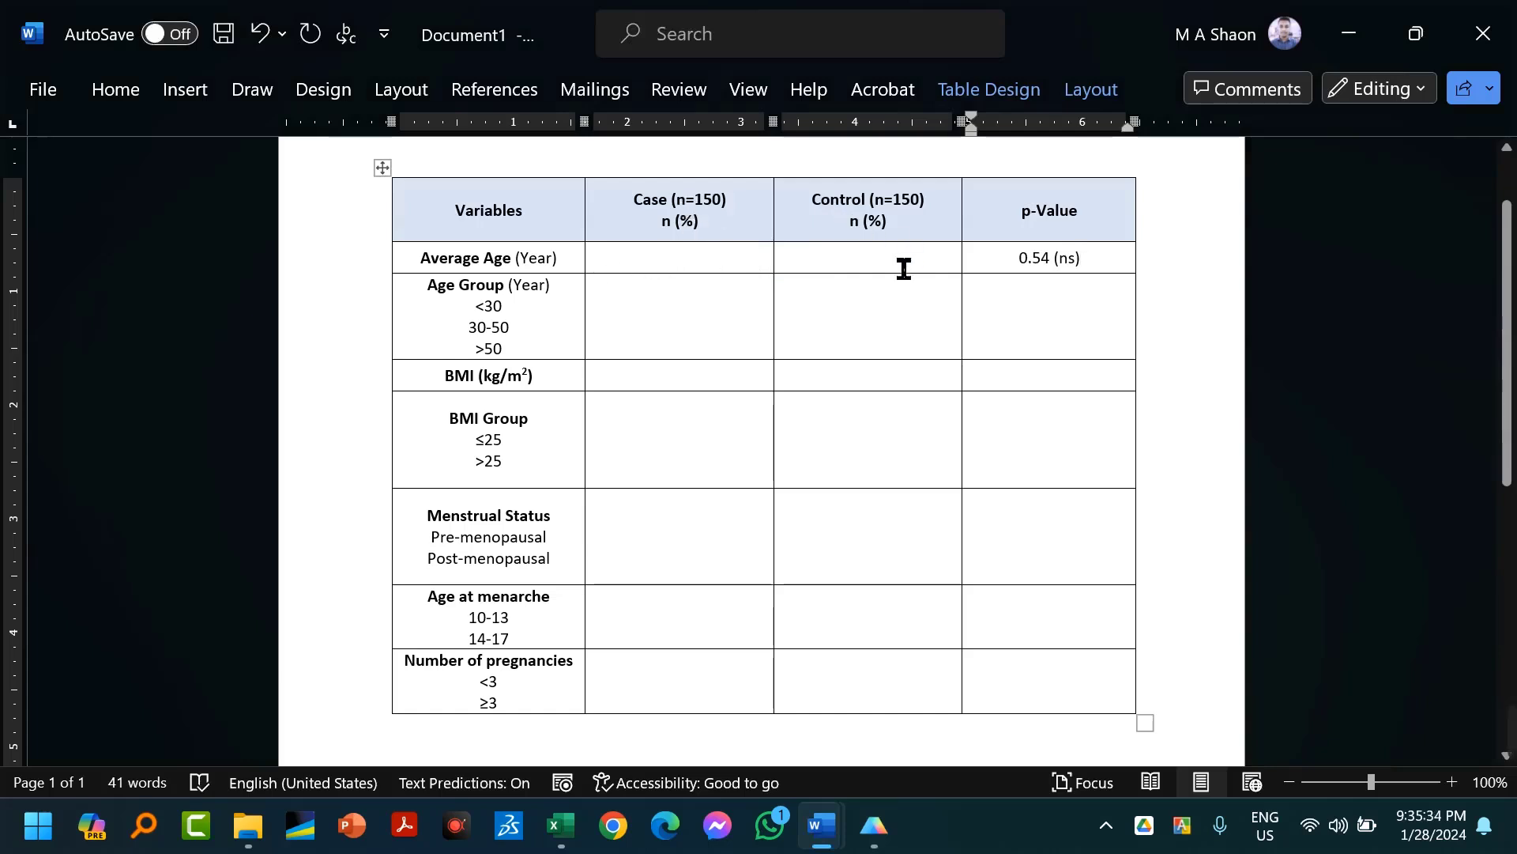
In GraphPad Prism, run descriptive statistics on Case_Age and Control_Age, reporting Mean, SD, SEM without minimum, maximum and range.
{"action": "key", "text": "alt+Tab"}
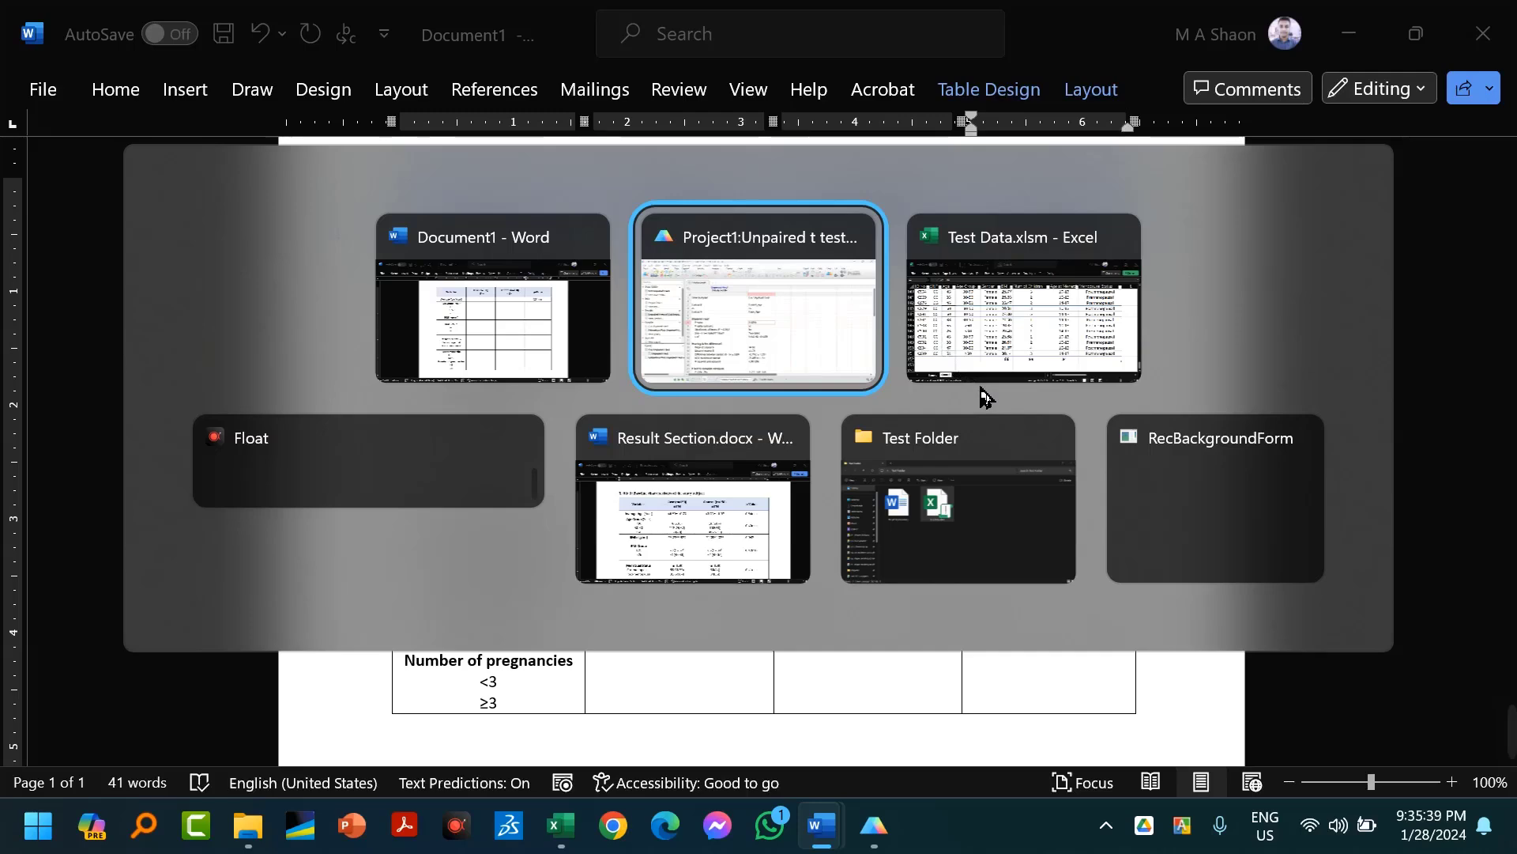
{"action": "left_click", "coordinate": [794, 332]}
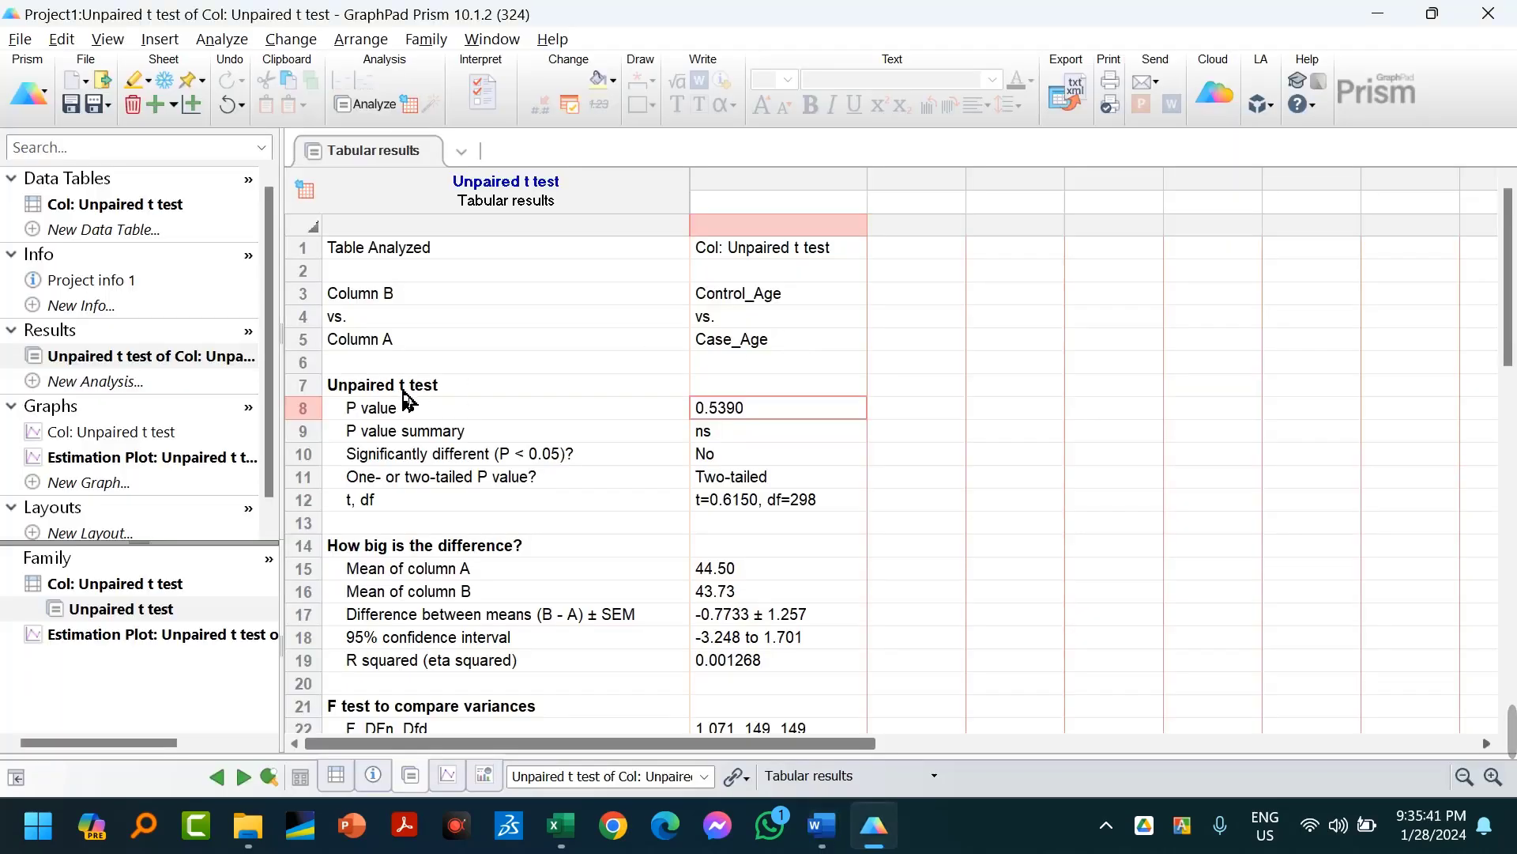
{"action": "left_click", "coordinate": [132, 207]}
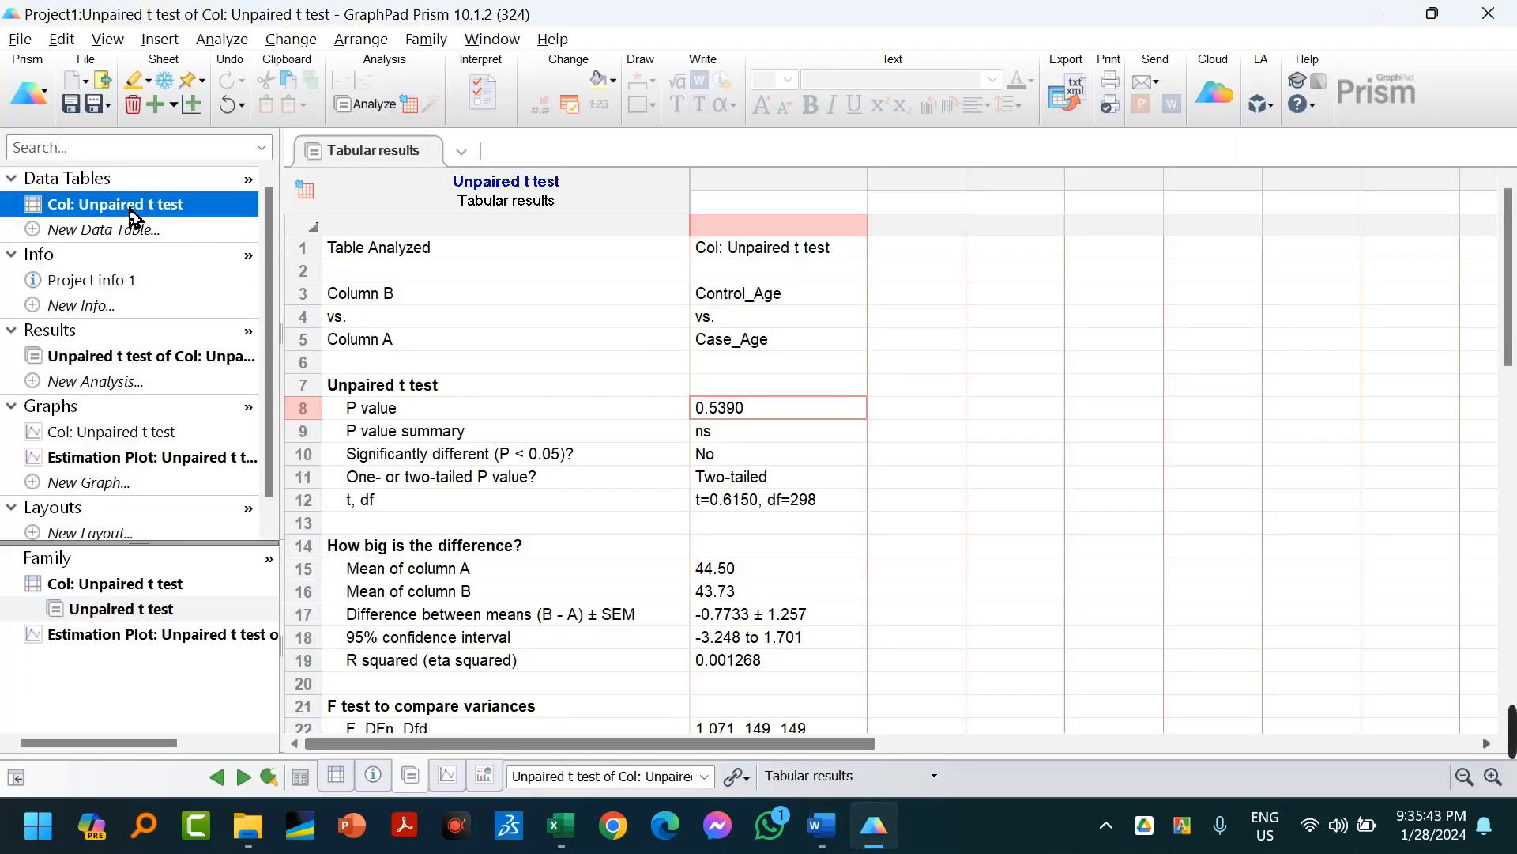
{"action": "left_click", "coordinate": [363, 106]}
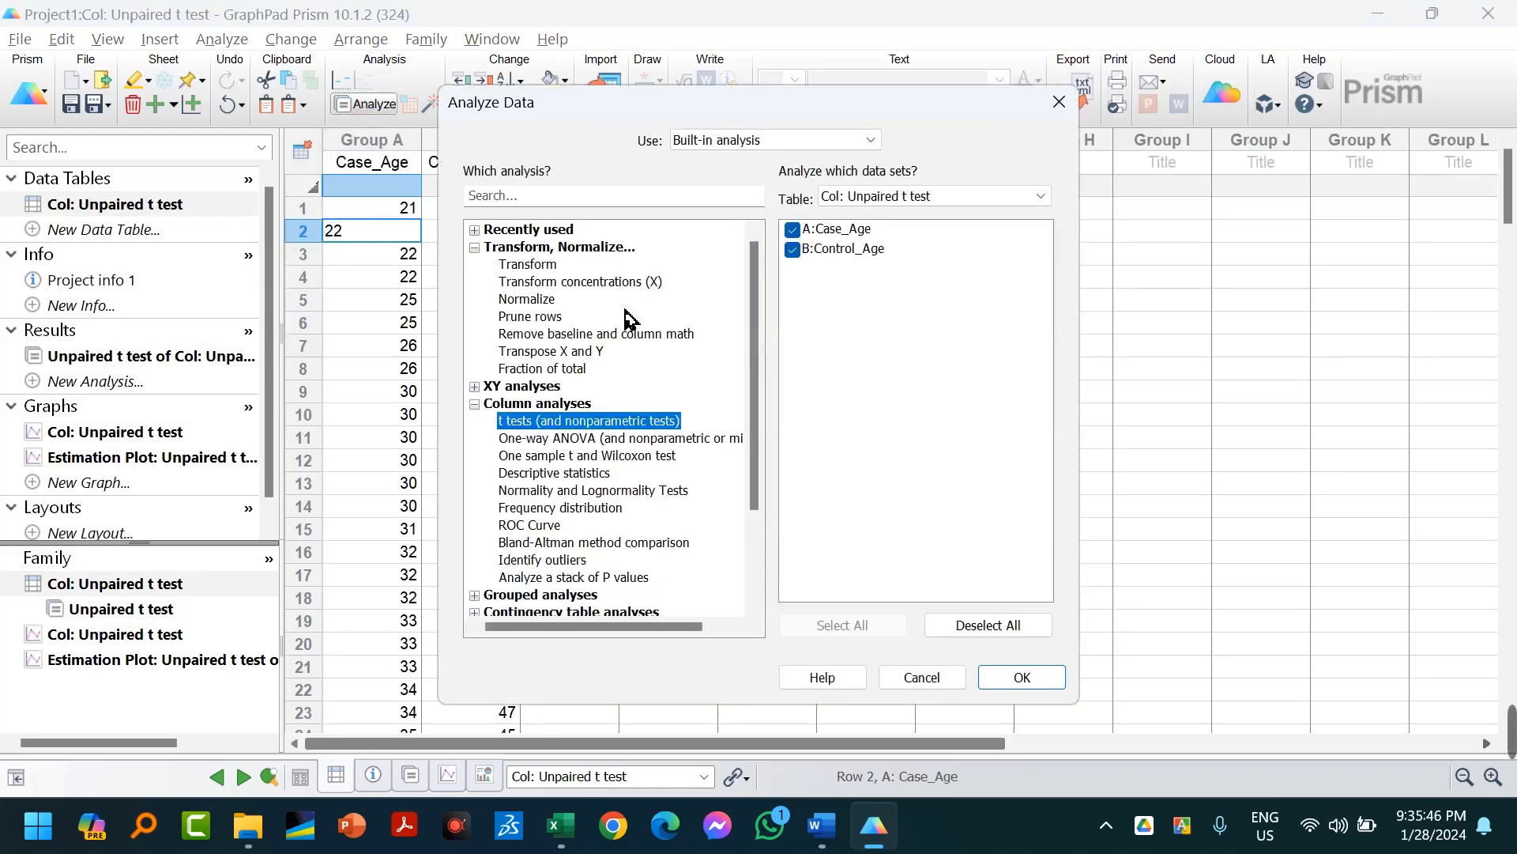
{"action": "left_click", "coordinate": [476, 405]}
{"action": "left_click", "coordinate": [476, 405]}
{"action": "left_click", "coordinate": [566, 476]}
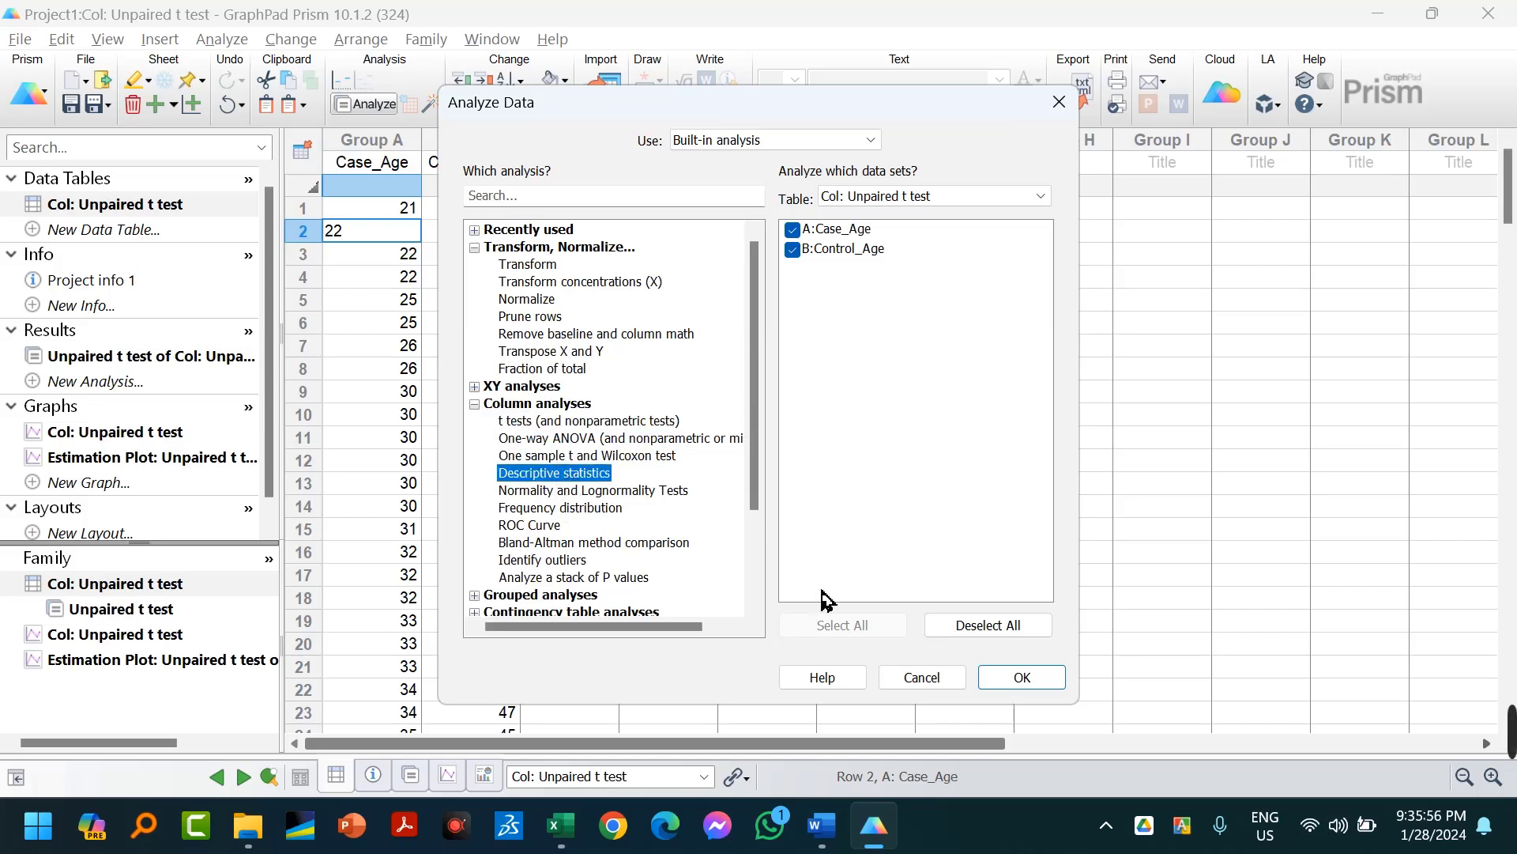
{"action": "left_click", "coordinate": [814, 233]}
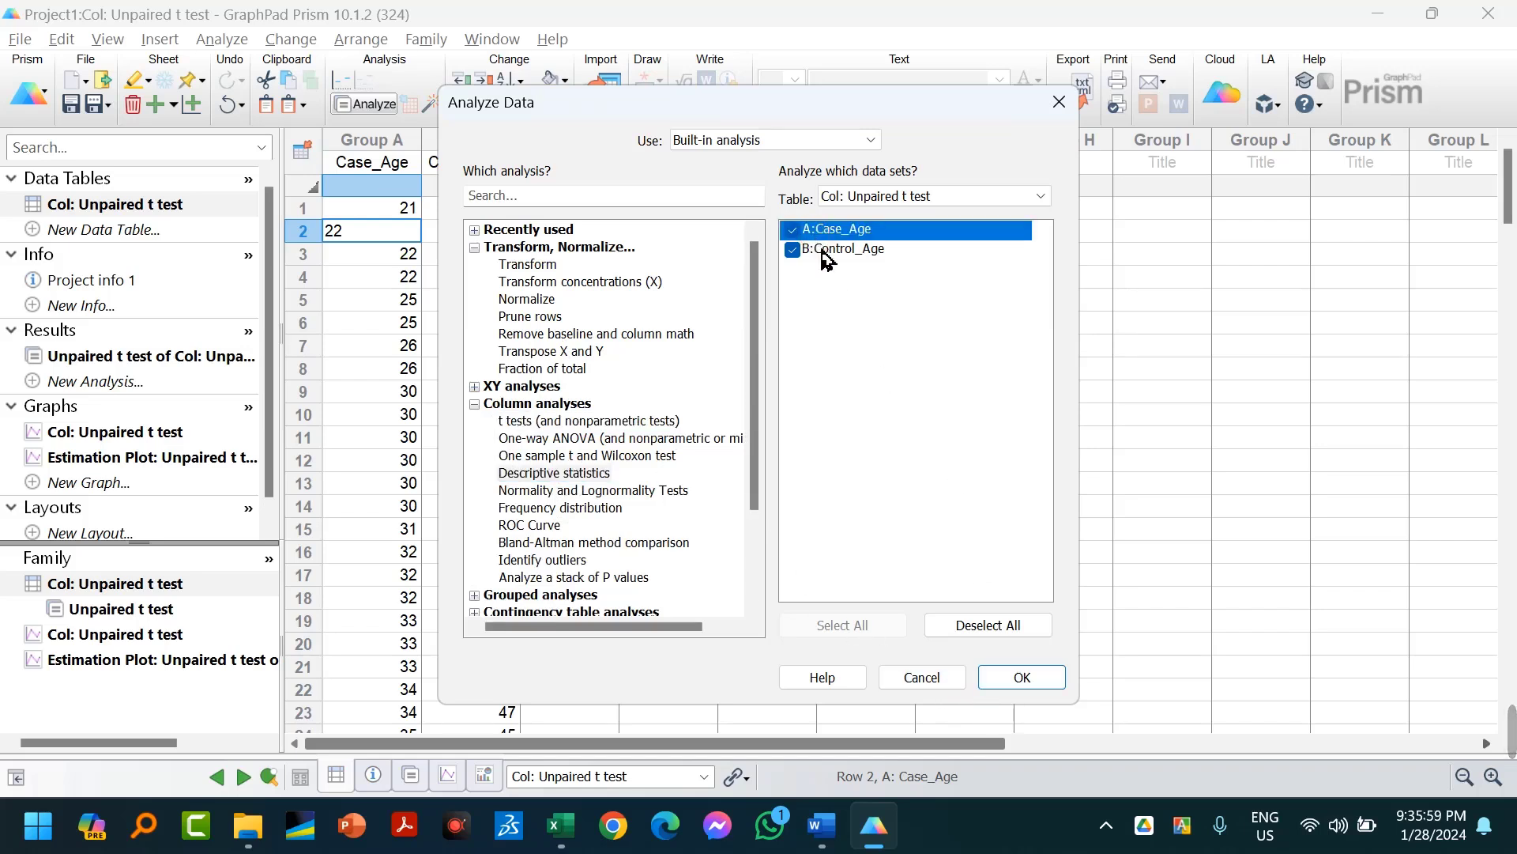
{"action": "left_click", "coordinate": [1043, 676]}
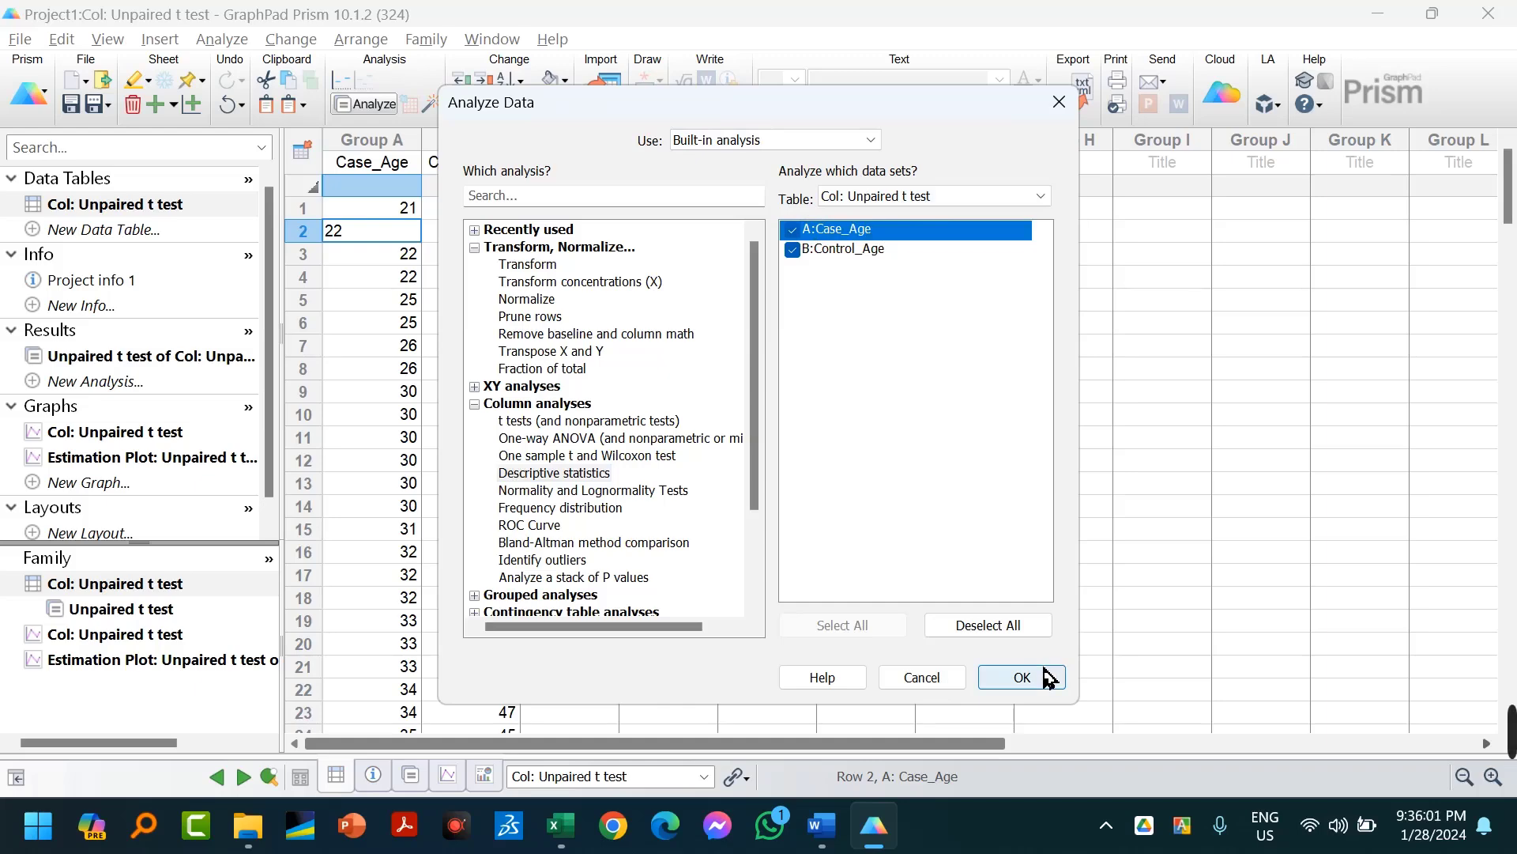
{"action": "left_click", "coordinate": [550, 172]}
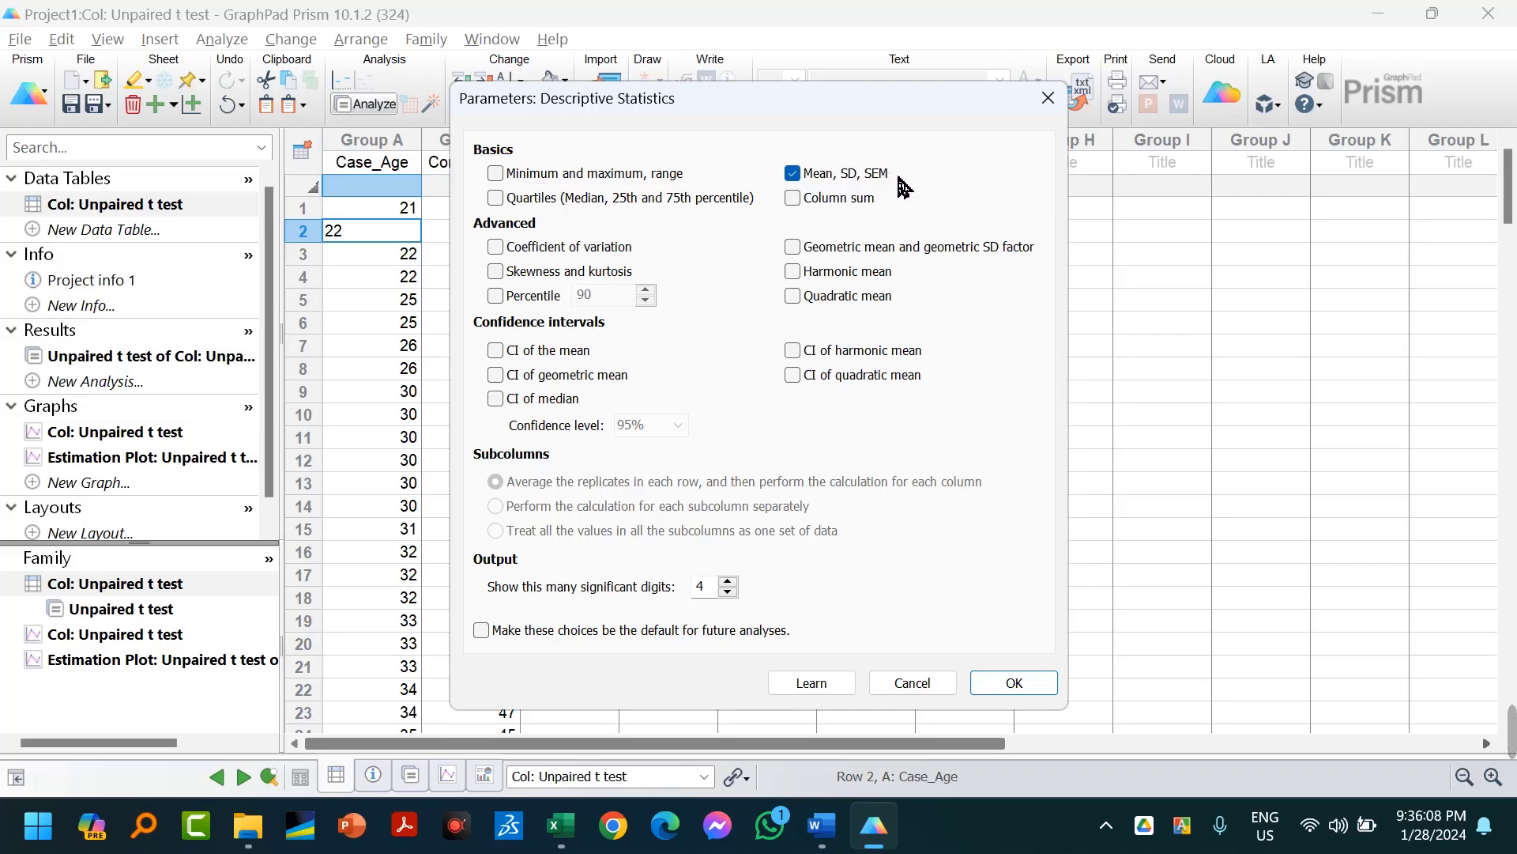
{"action": "left_click", "coordinate": [1039, 687]}
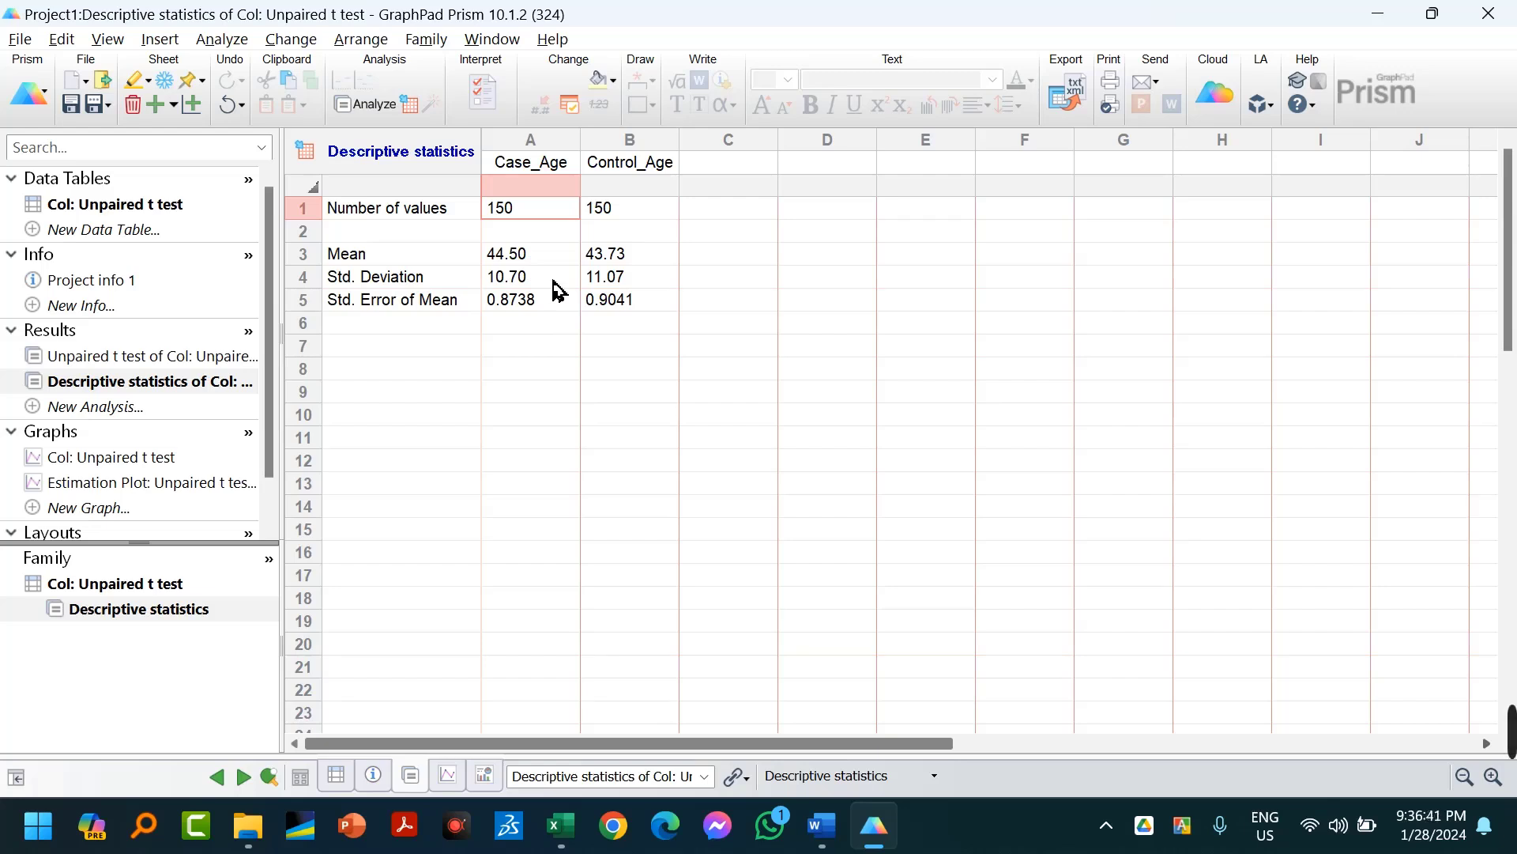
Switch to Document1 in Word and enter the mean 44.50 in the Case cell of the Average Age row.
{"action": "key", "text": "alt+Tab"}
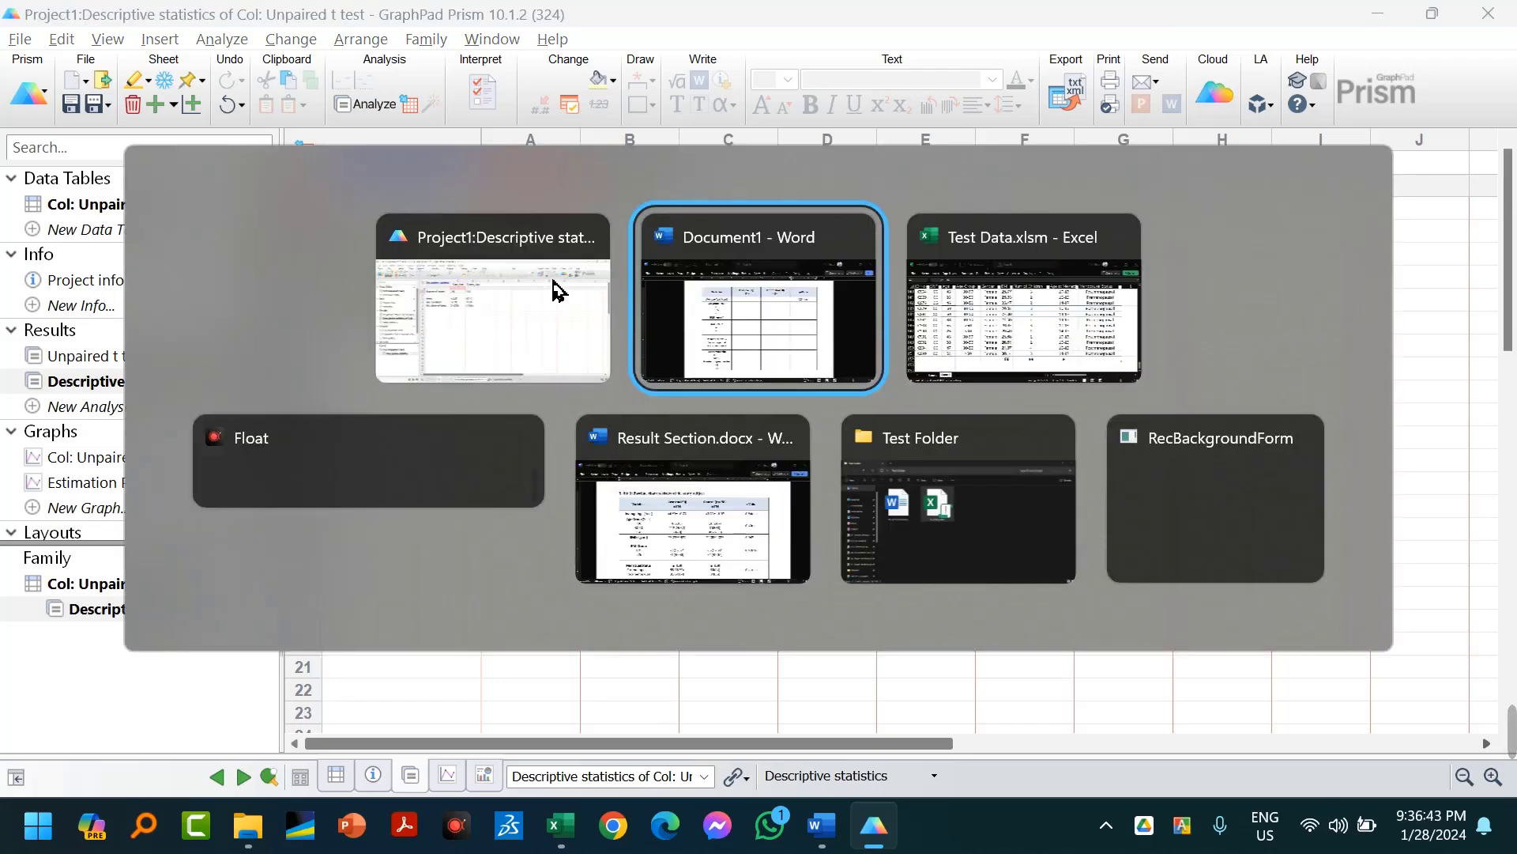
{"action": "left_click", "coordinate": [799, 336]}
{"action": "left_click", "coordinate": [681, 270]}
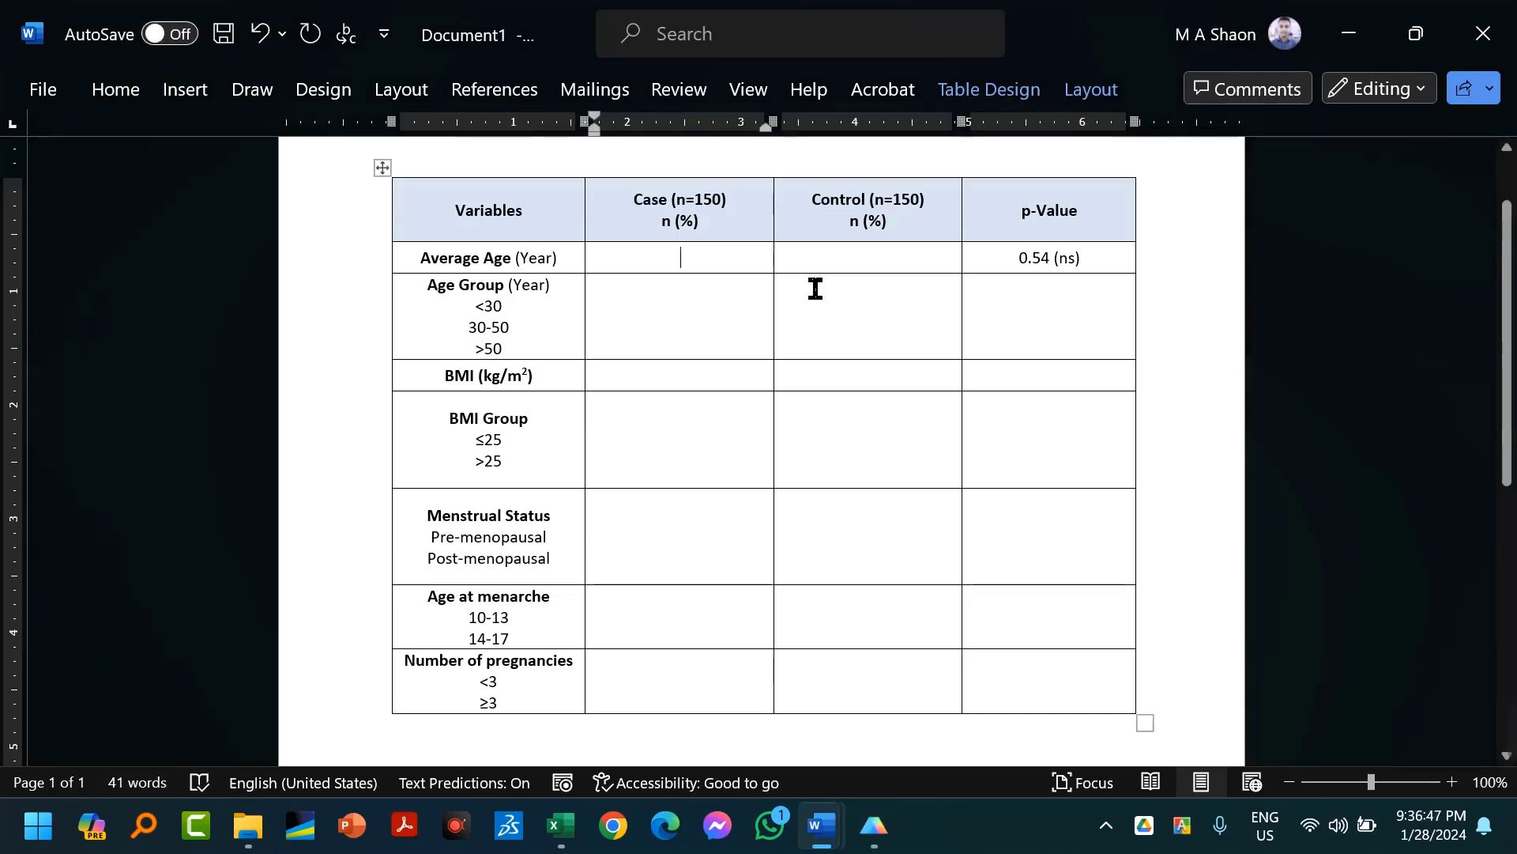
{"action": "type", "text": "44."}
{"action": "key", "text": "alt+Tab"}
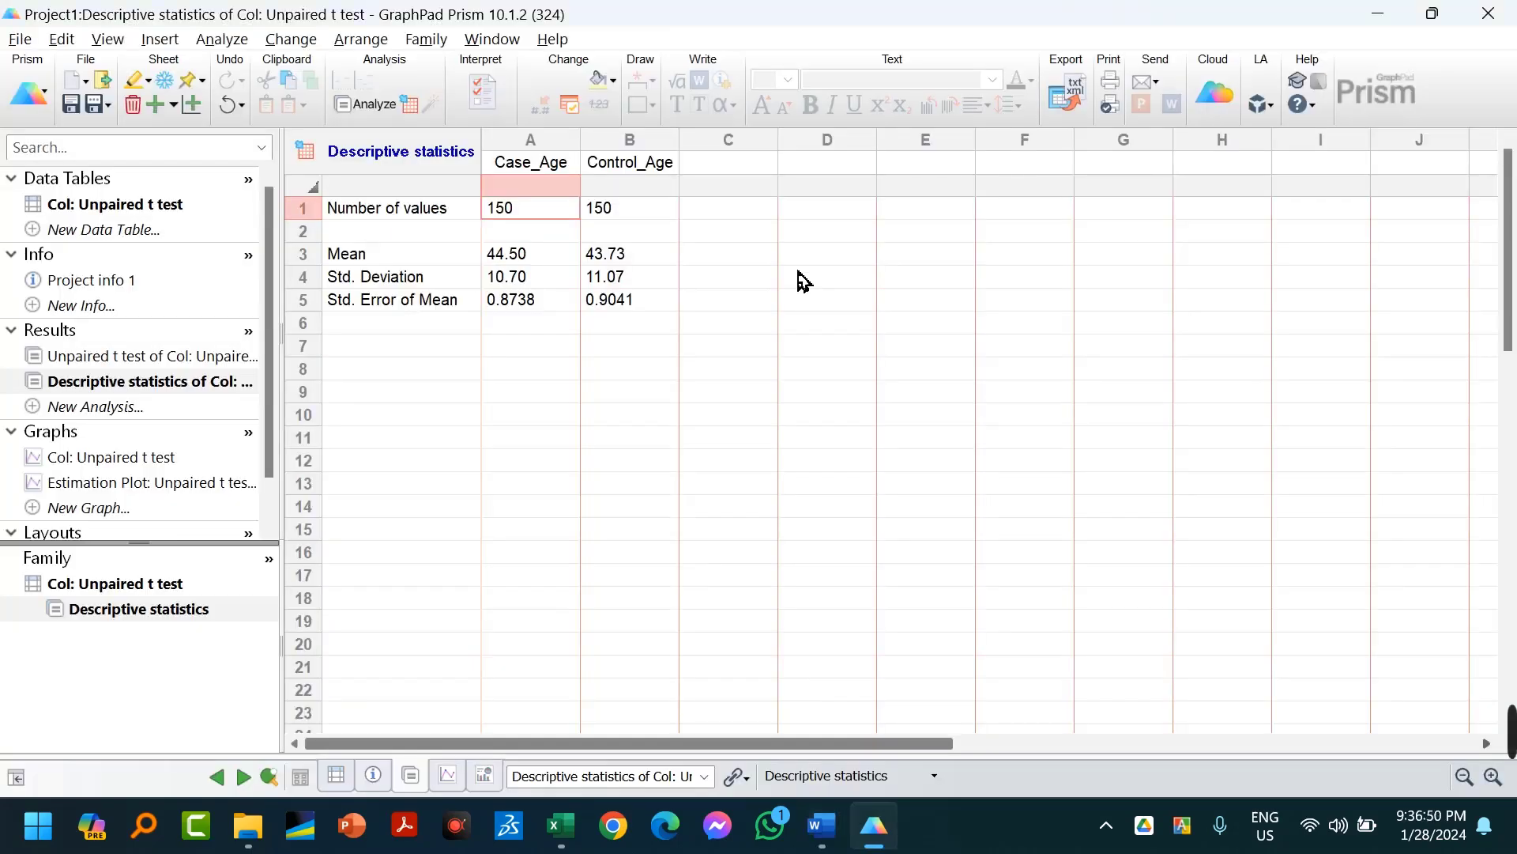
{"action": "key", "text": "alt+Tab"}
{"action": "type", "text": "50"}
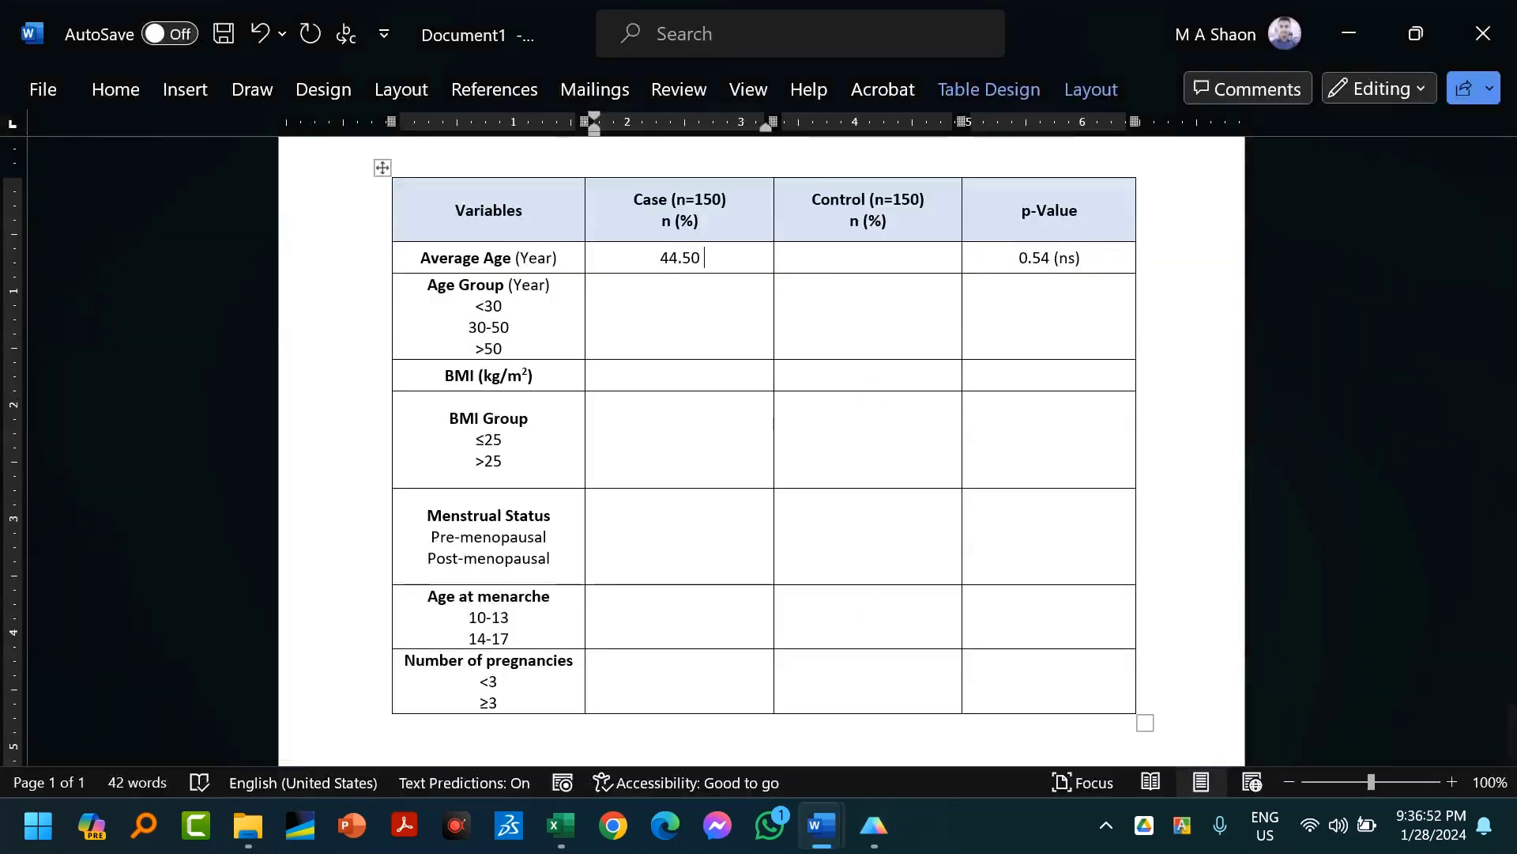
Copy the ± sign from the Average Age row of Result Section.docx and paste it after 44.50 in Document1.
{"action": "key", "text": "alt+Tab"}
{"action": "key", "text": "alt+Tab"}
{"action": "key", "text": "alt+Tab"}
{"action": "key", "text": "alt+Tab"}
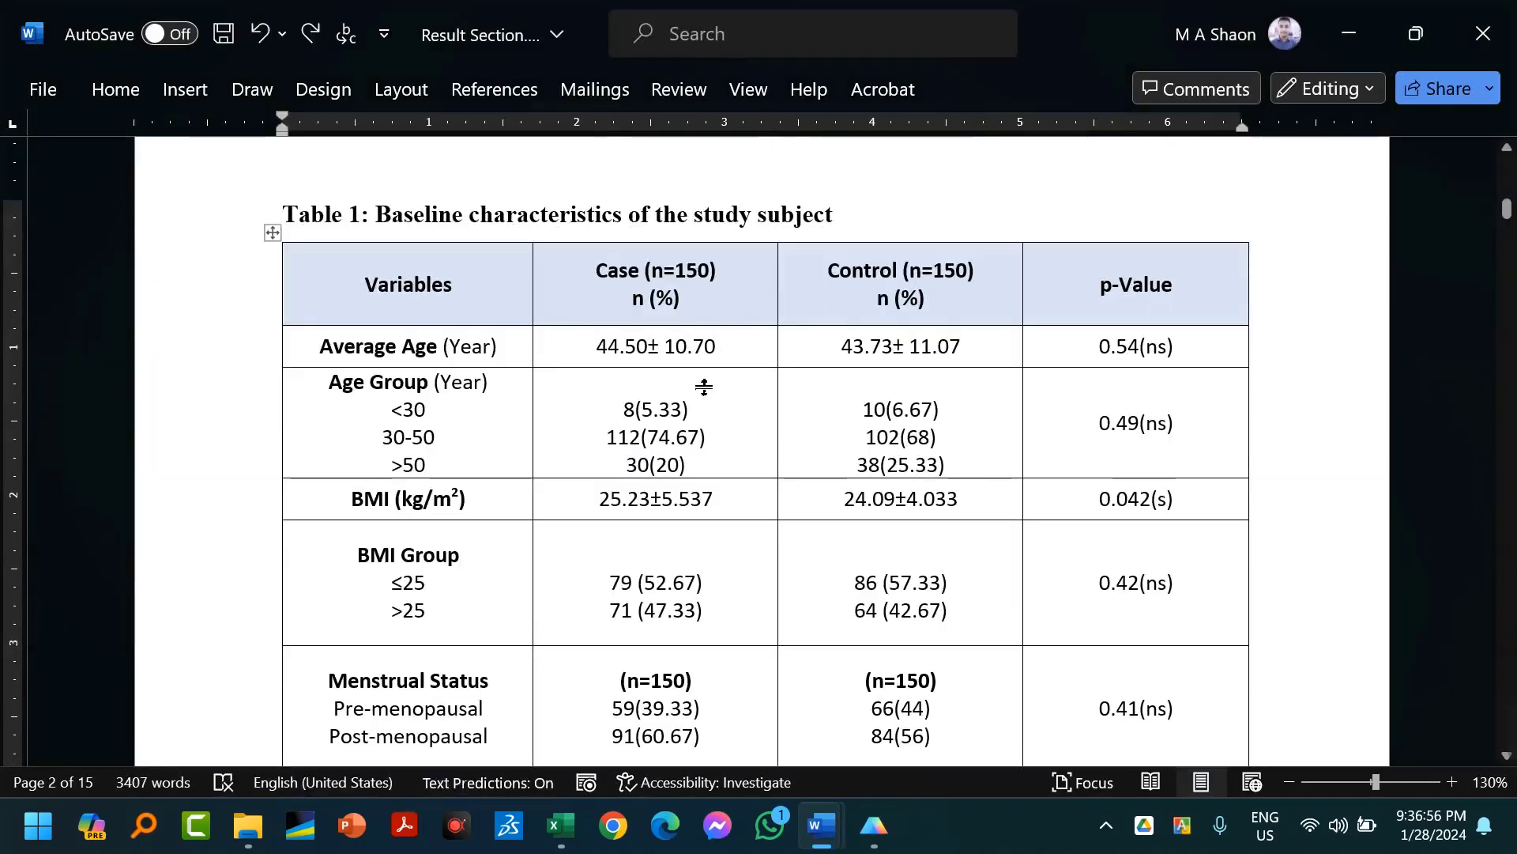
{"action": "double_click", "coordinate": [655, 348]}
{"action": "key", "text": "ctrl+c"}
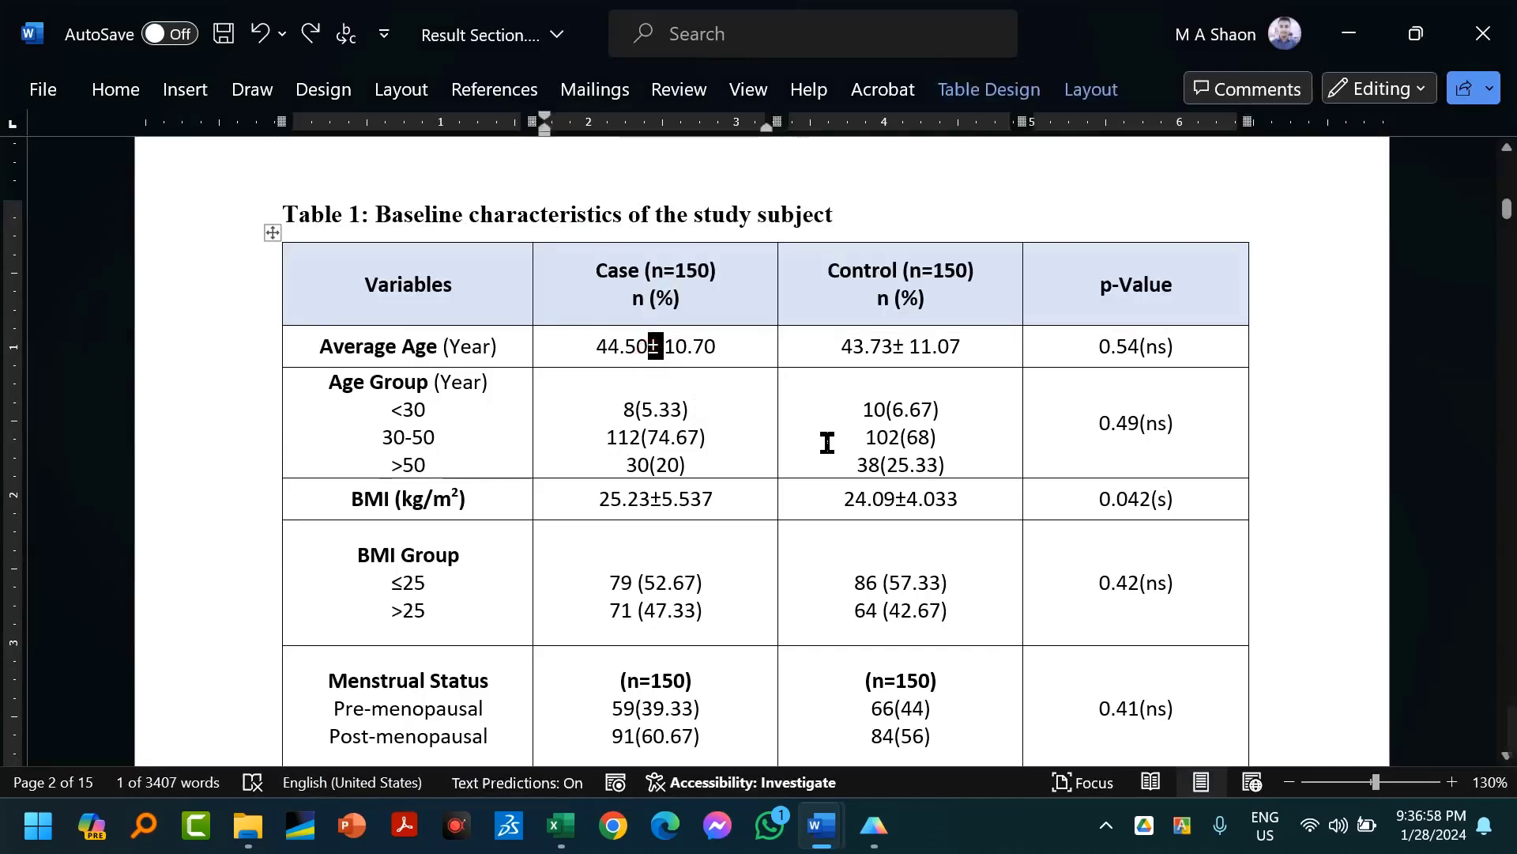
{"action": "key", "text": "alt+Tab"}
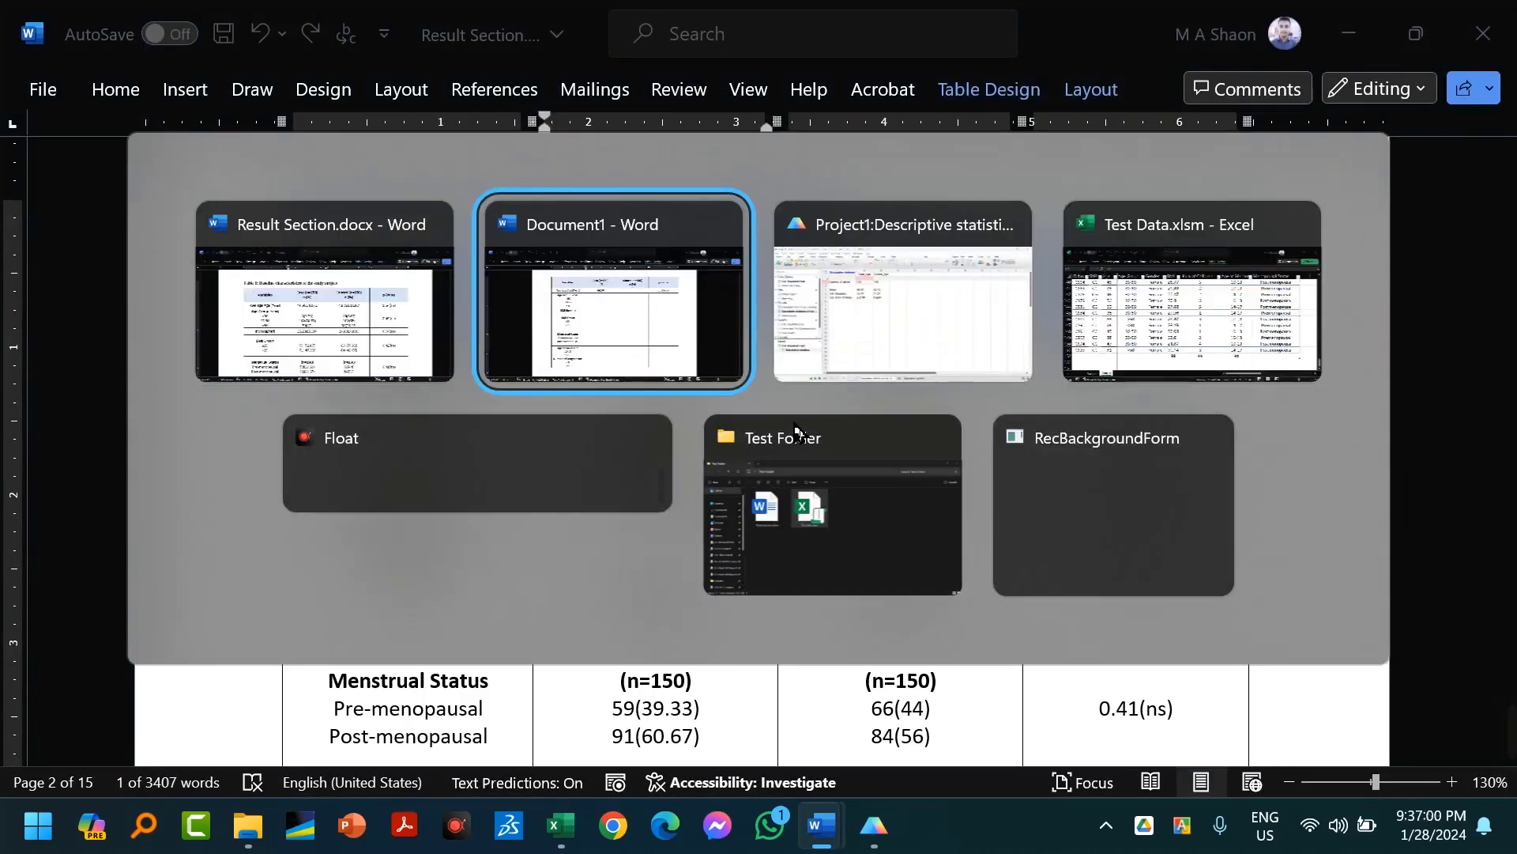
{"action": "left_click", "coordinate": [597, 352]}
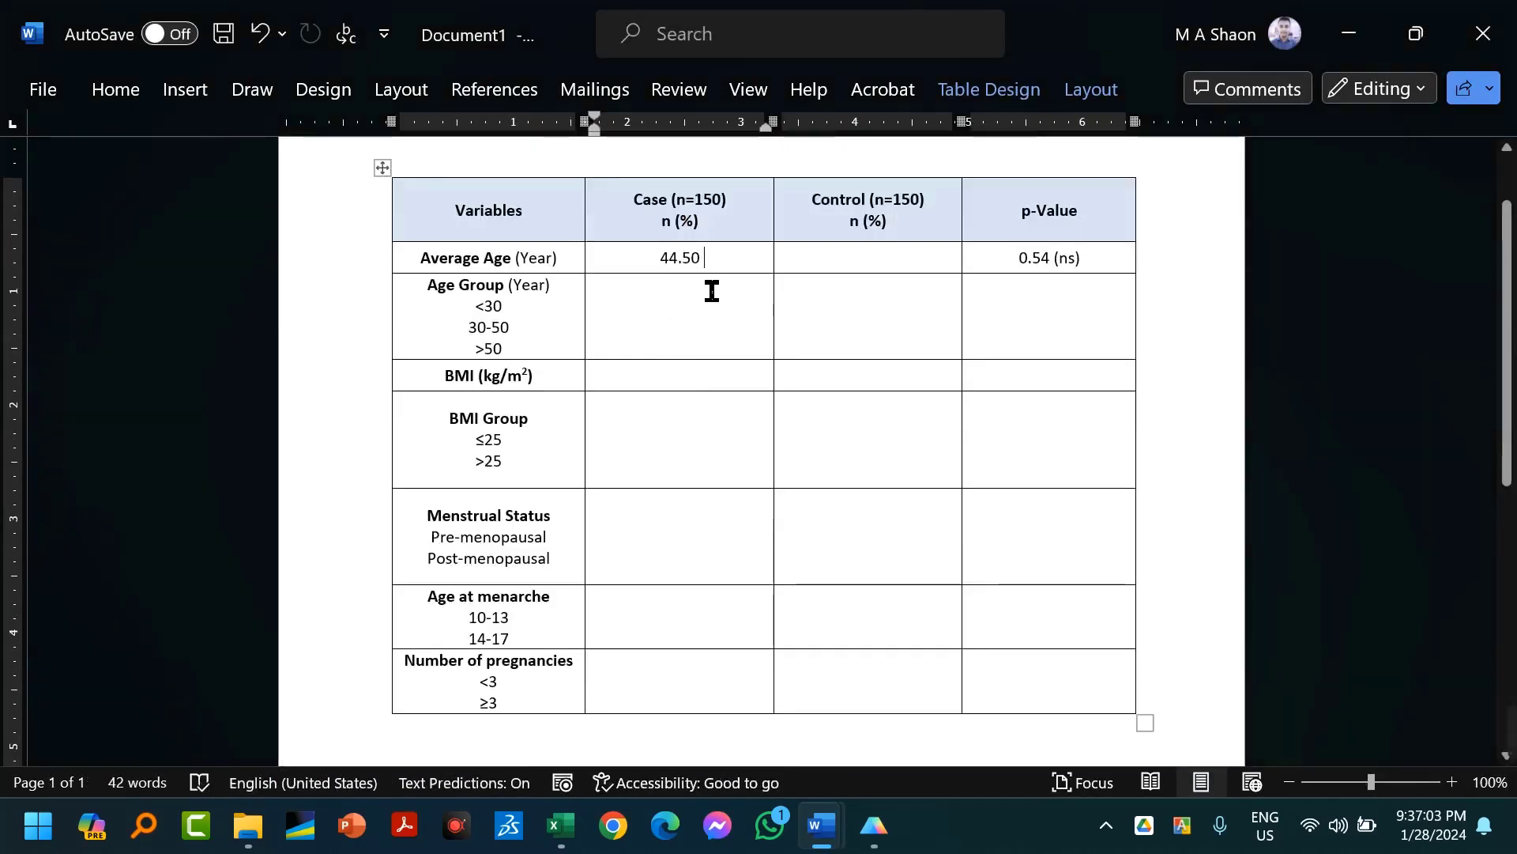
{"action": "key", "text": "ctrl+v"}
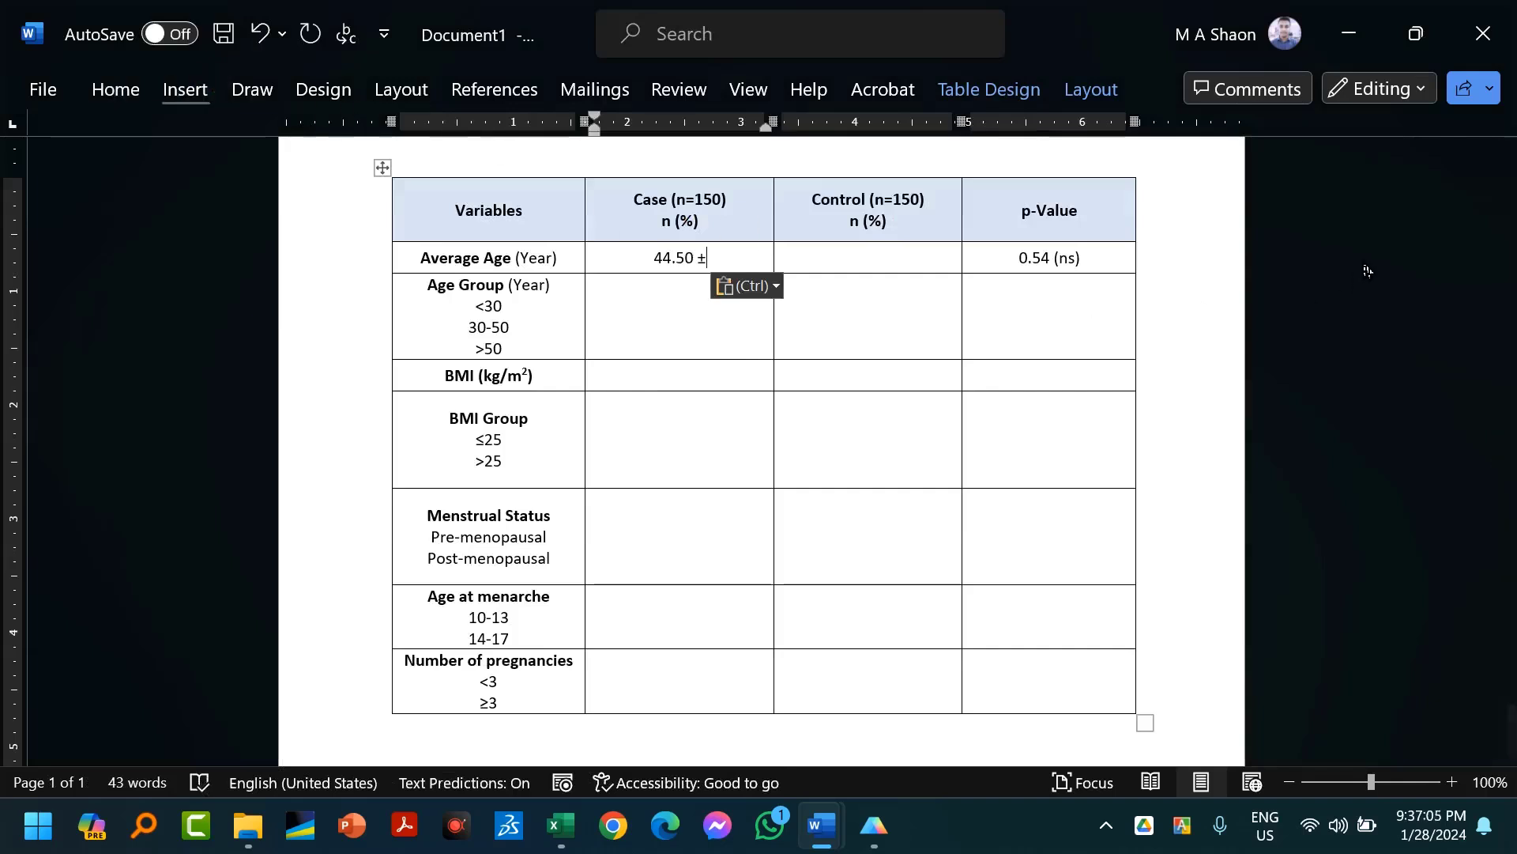
Look up the plus-minus sign among Word's insertable symbols.
{"action": "left_click", "coordinate": [185, 89]}
{"action": "left_click", "coordinate": [1284, 164]}
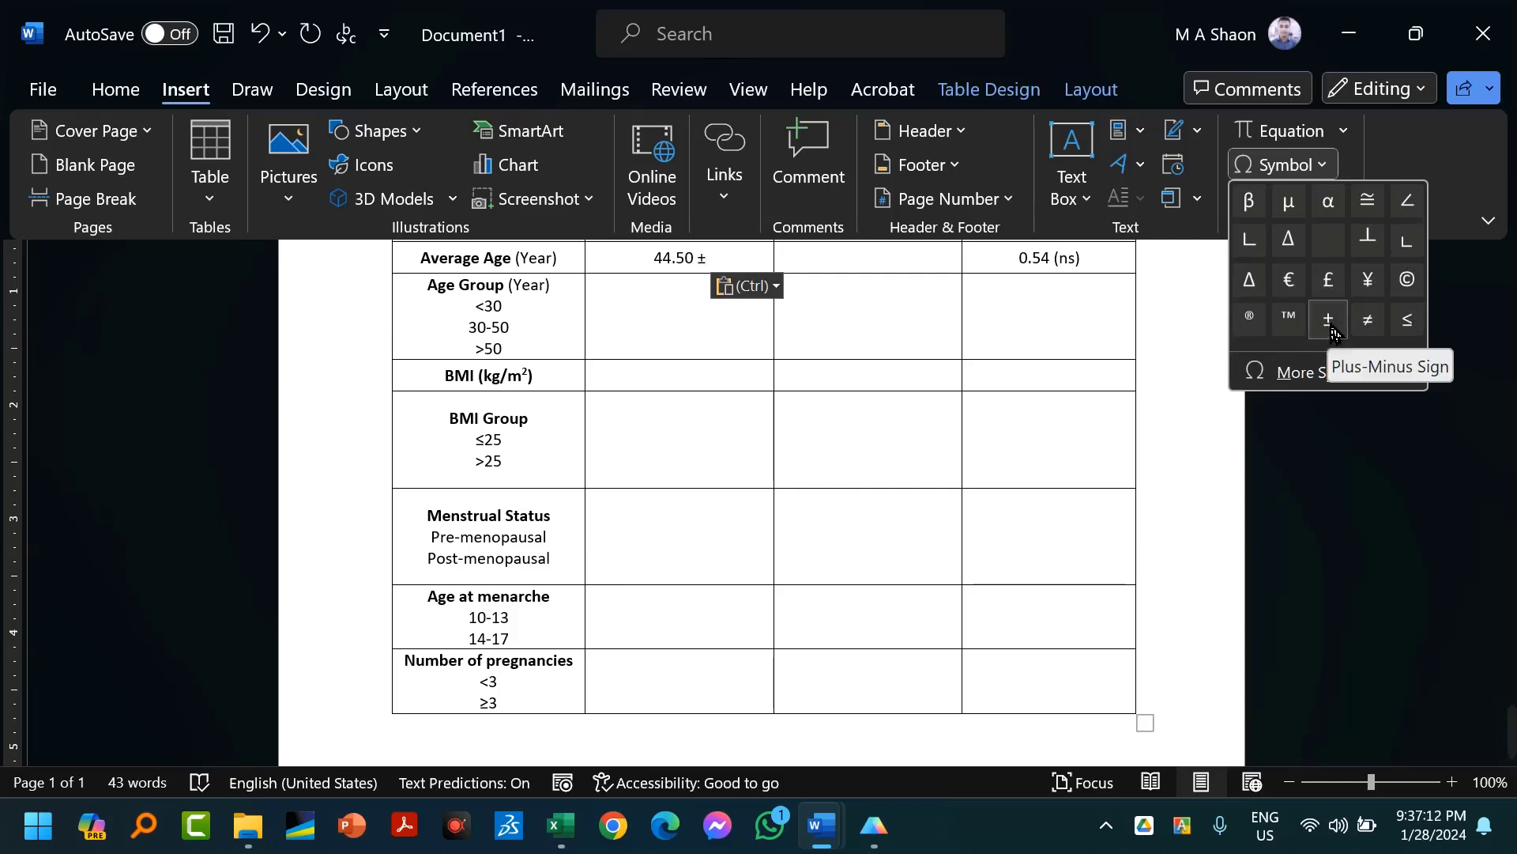
{"action": "left_click", "coordinate": [849, 370]}
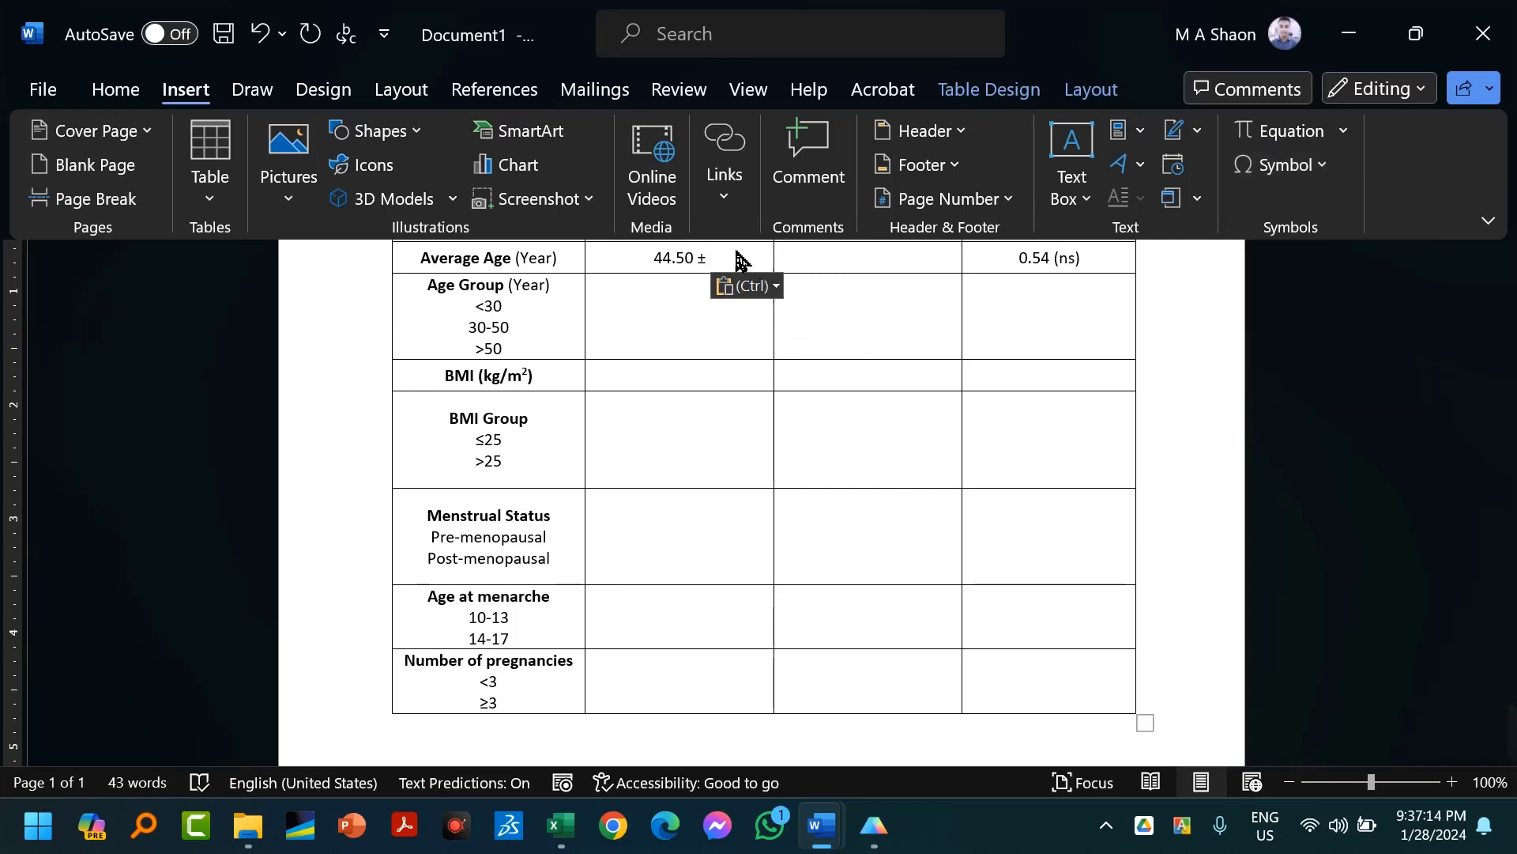
{"action": "scroll", "coordinate": [719, 390], "scroll_direction": "up", "scroll_amount": 1}
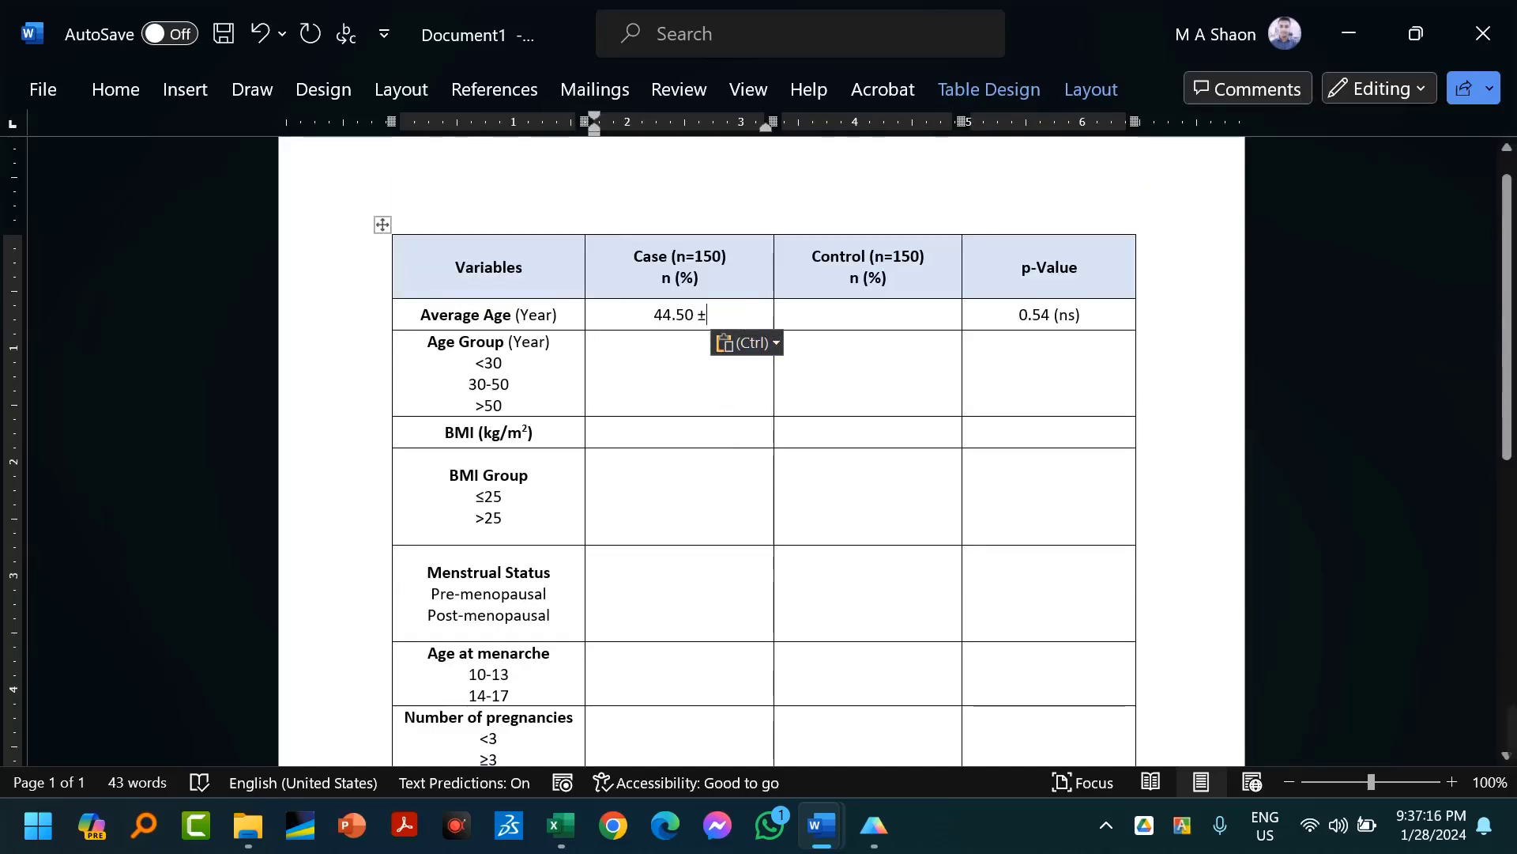
Check the Case_Age standard deviation in Prism and add 10.70 after the ± in Document1's Average Age Case cell.
{"action": "key", "text": "alt+Tab"}
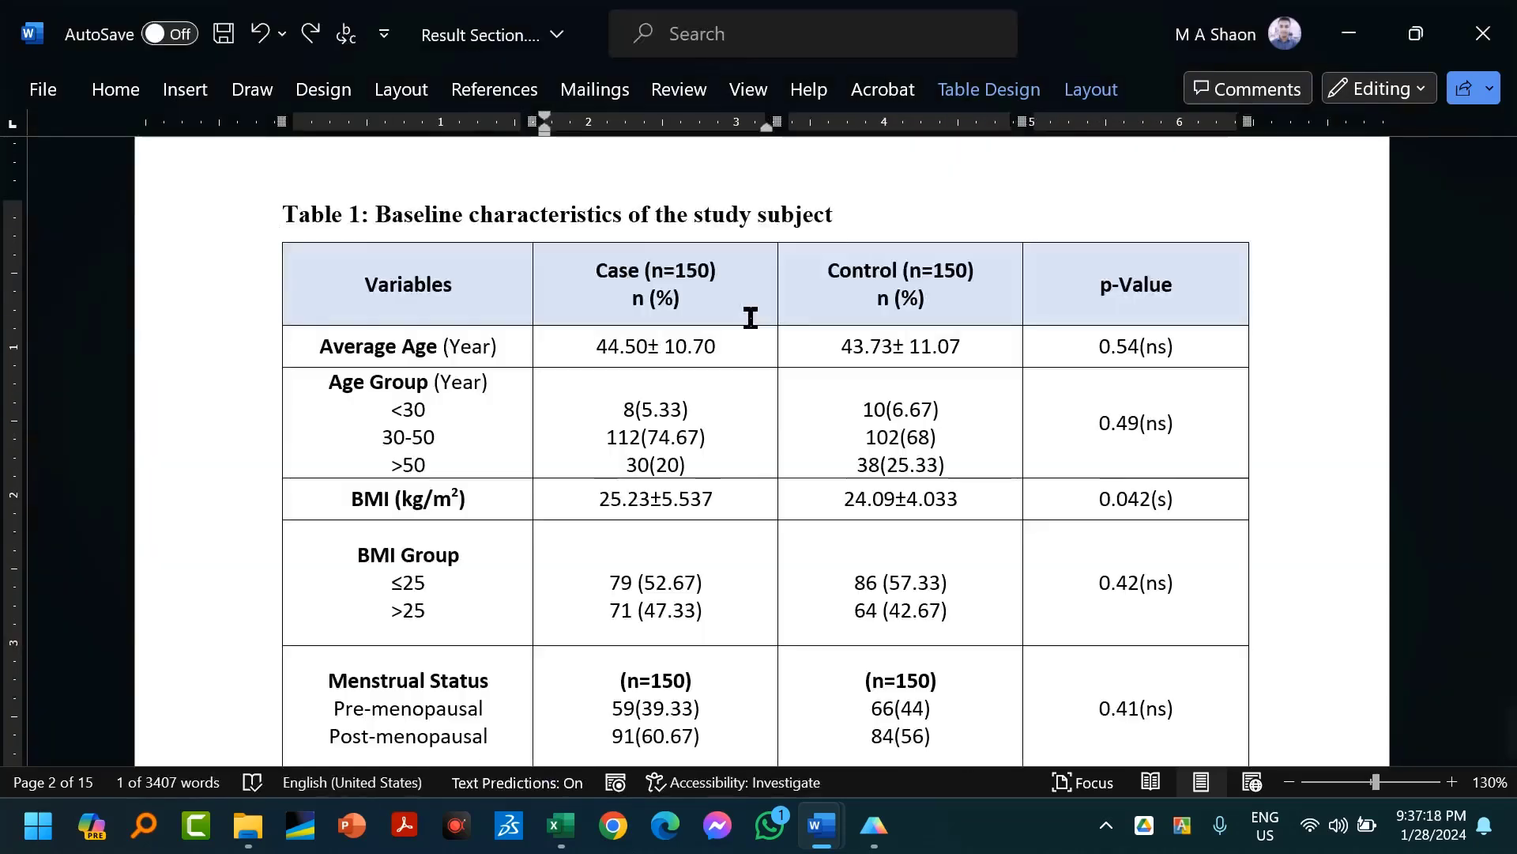
{"action": "key", "text": "alt"}
{"action": "key", "text": "alt+Tab"}
{"action": "key", "text": "alt+Tab"}
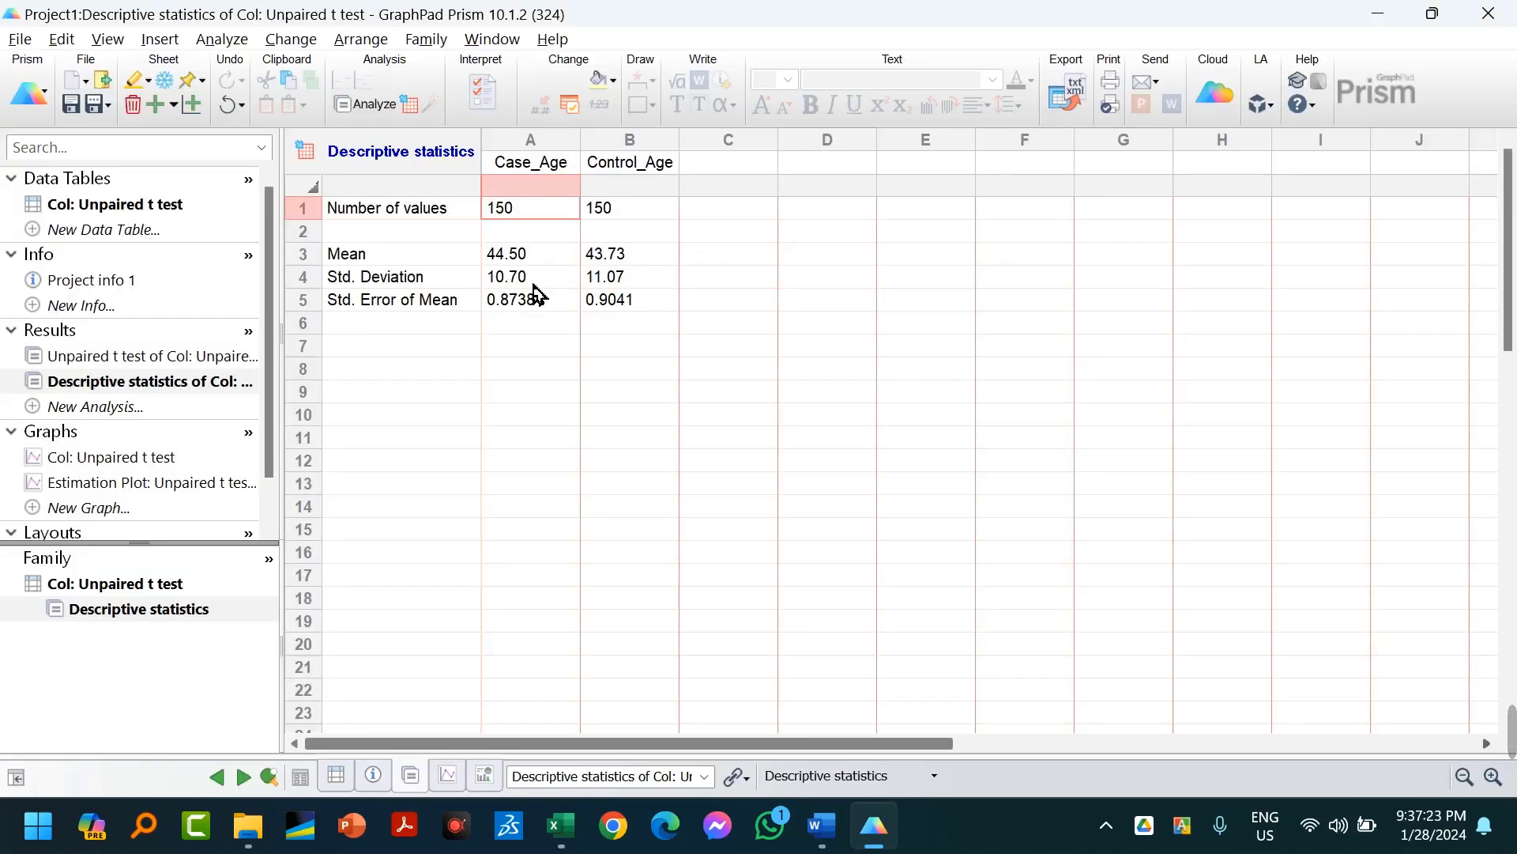
{"action": "key", "text": "alt+Tab"}
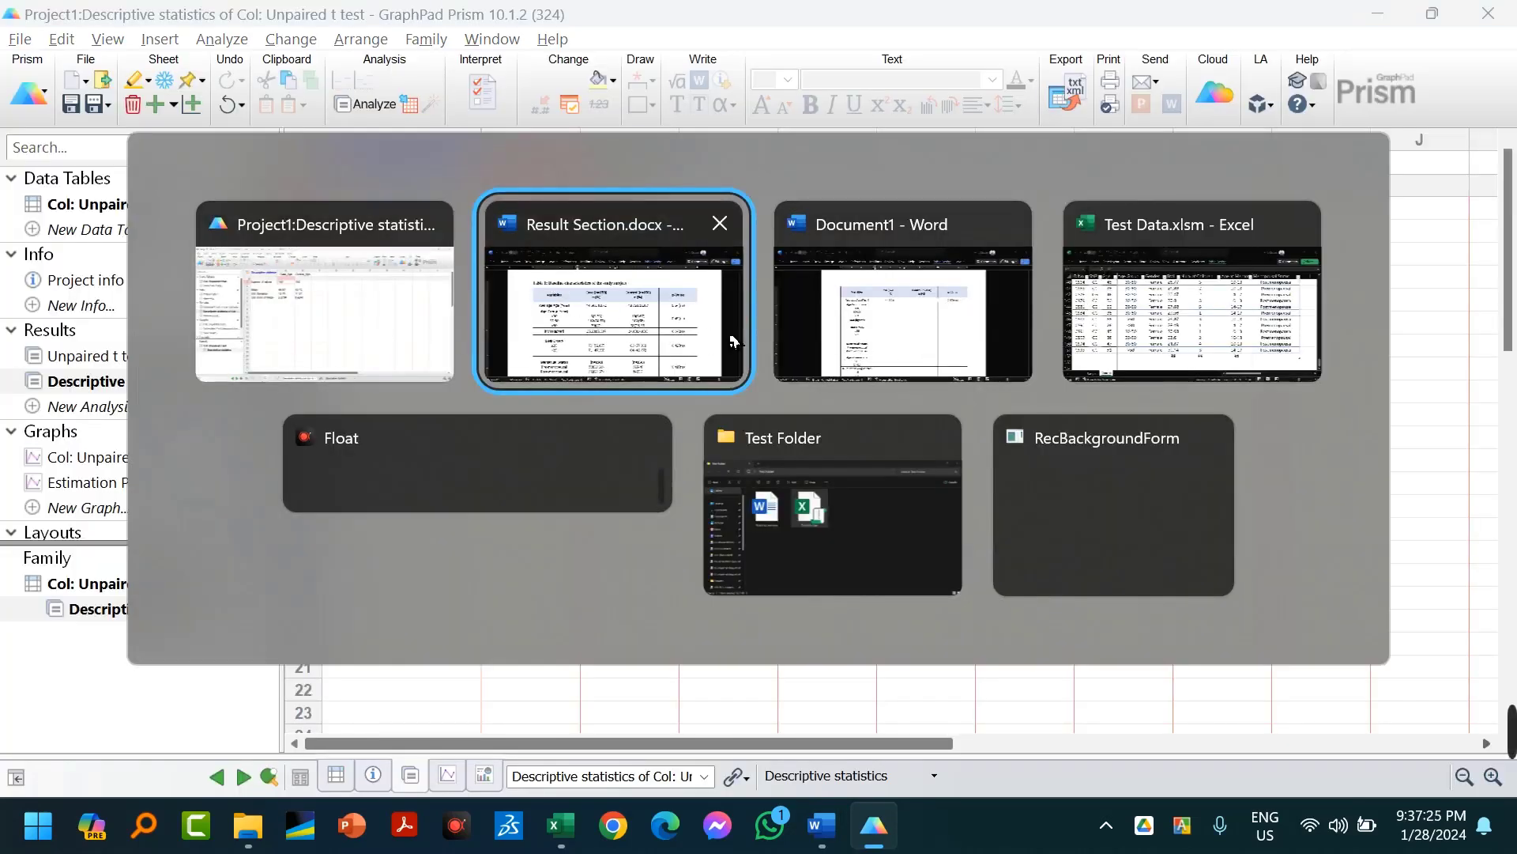
{"action": "left_click", "coordinate": [951, 357]}
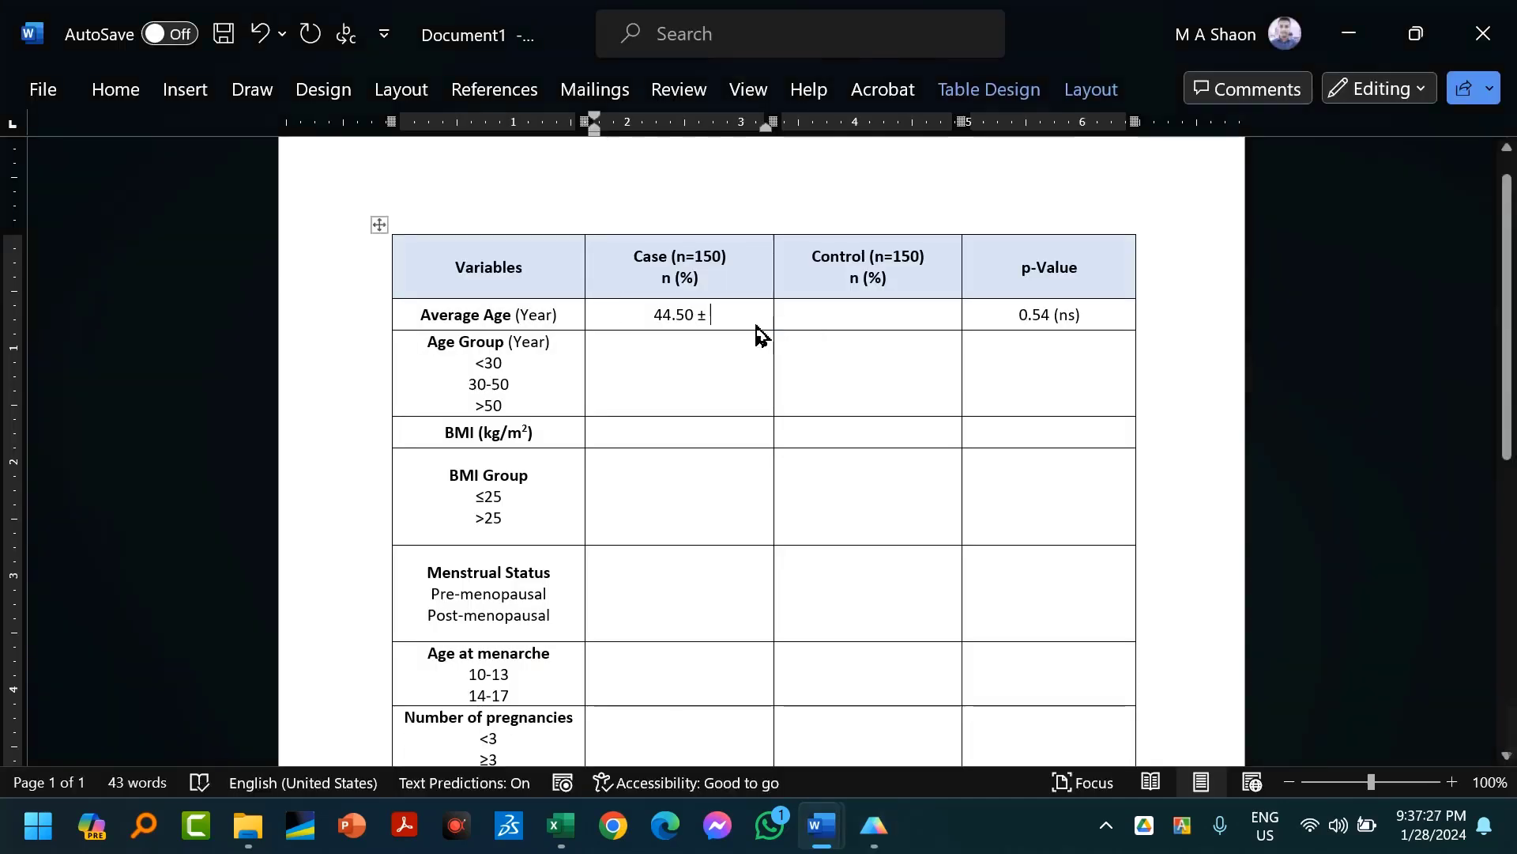
{"action": "key", "text": "ctrl+v"}
{"action": "key", "text": "BackSpace"}
{"action": "type", "text": "10.70"}
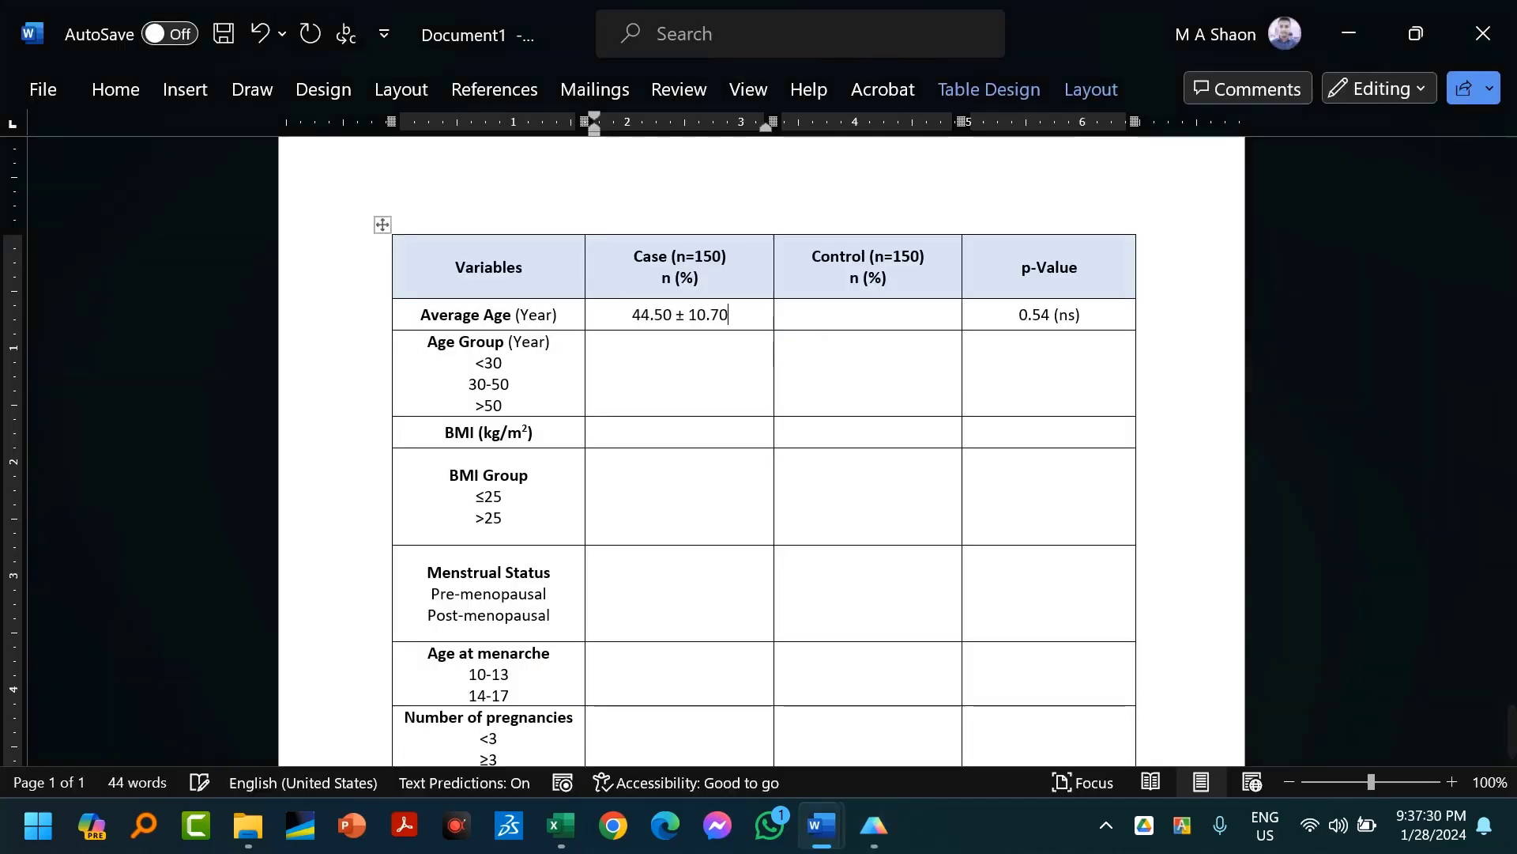
Copy "43.73± 11.07" from Result Section.docx into the Control cell of Document1's Average Age row.
{"action": "key", "text": "alt+Tab"}
{"action": "key", "text": "alt+Tab"}
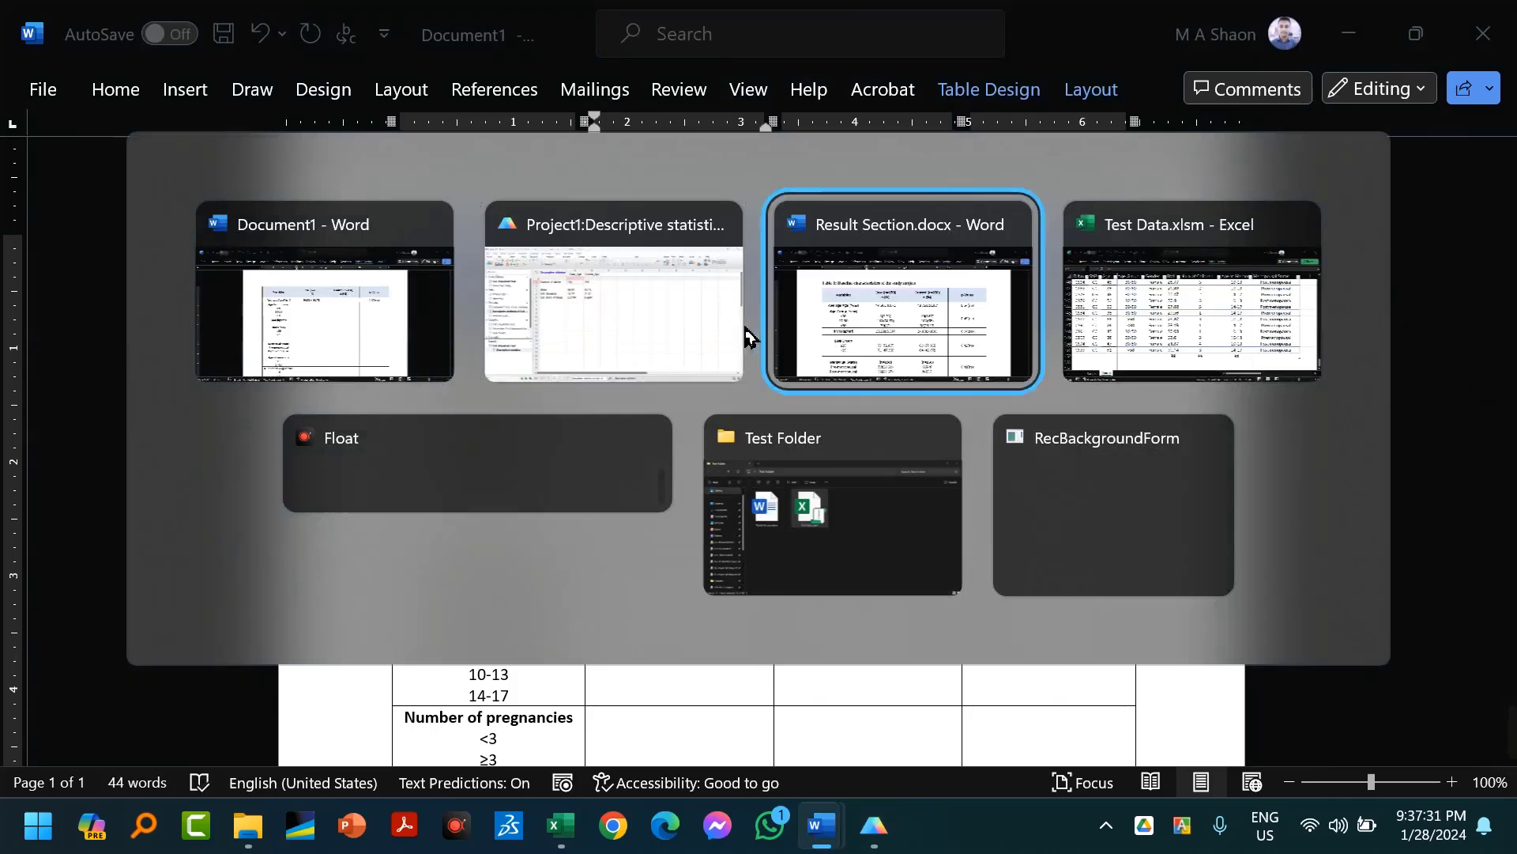
{"action": "left_click_drag", "start_coordinate": [840, 347], "coordinate": [984, 368]}
{"action": "key", "text": "ctrl+c"}
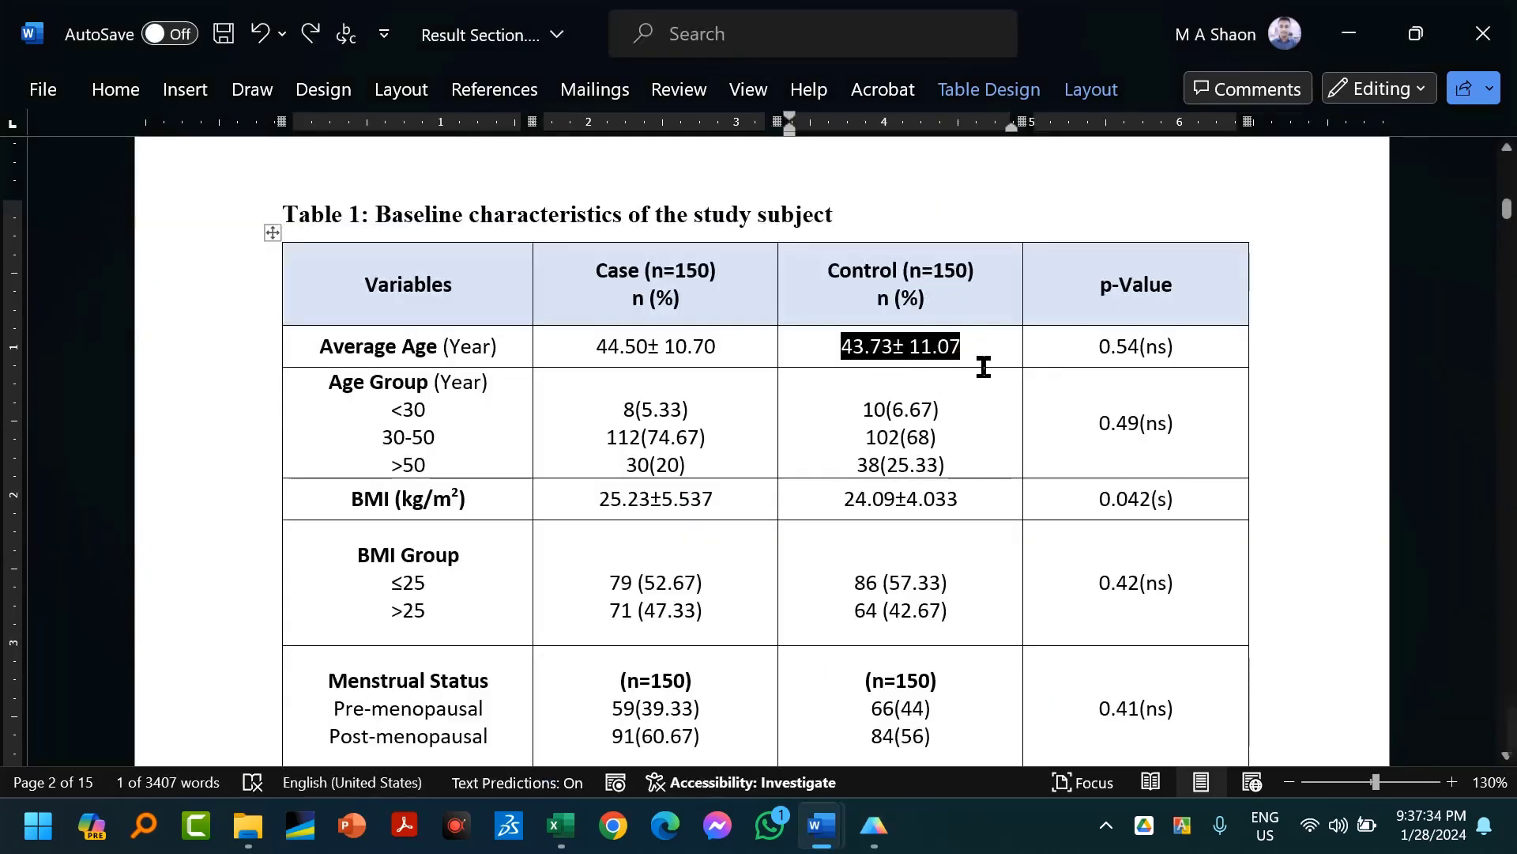
{"action": "key", "text": "alt+Tab"}
{"action": "key", "text": "ctrl+v"}
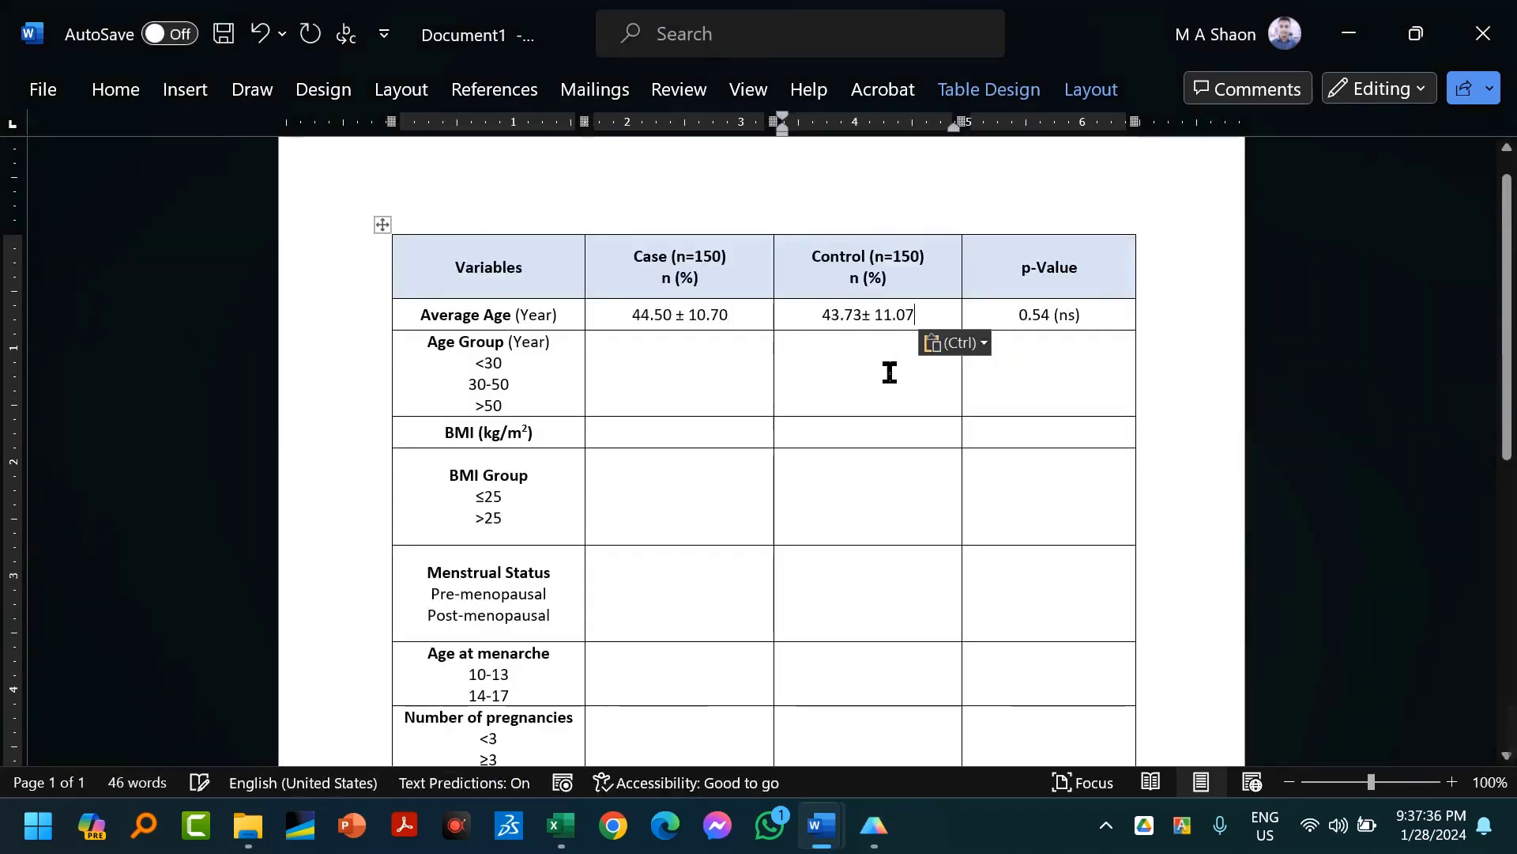
Check the Control_Age mean and standard deviation in Prism's descriptive statistics against the Control value in Document1's Average Age row.
{"action": "key", "text": "alt+Tab"}
{"action": "key", "text": "alt+Tab"}
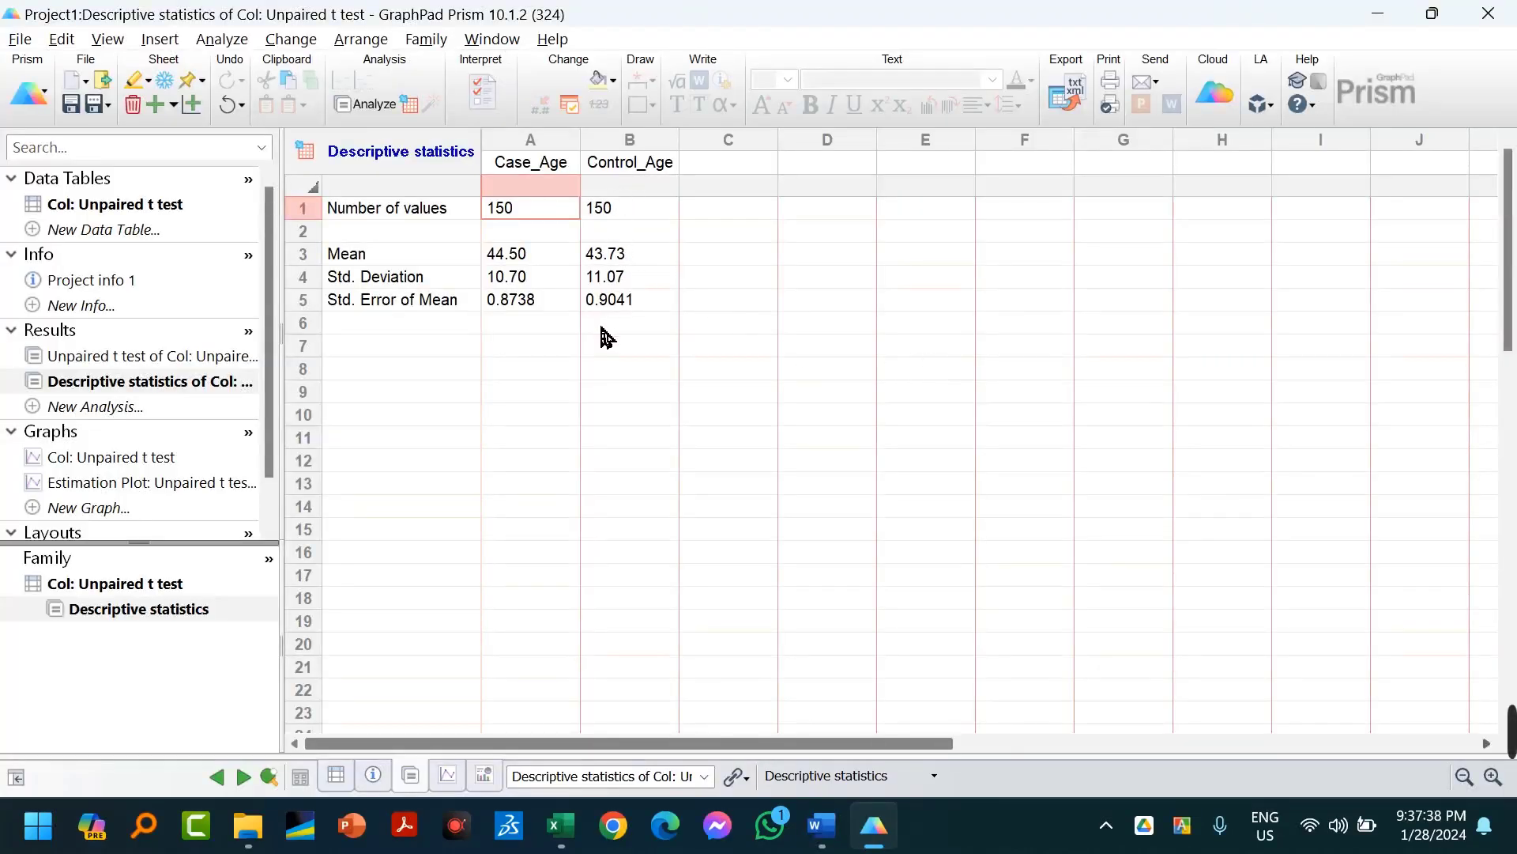
{"action": "left_click", "coordinate": [620, 259]}
{"action": "left_click", "coordinate": [633, 278]}
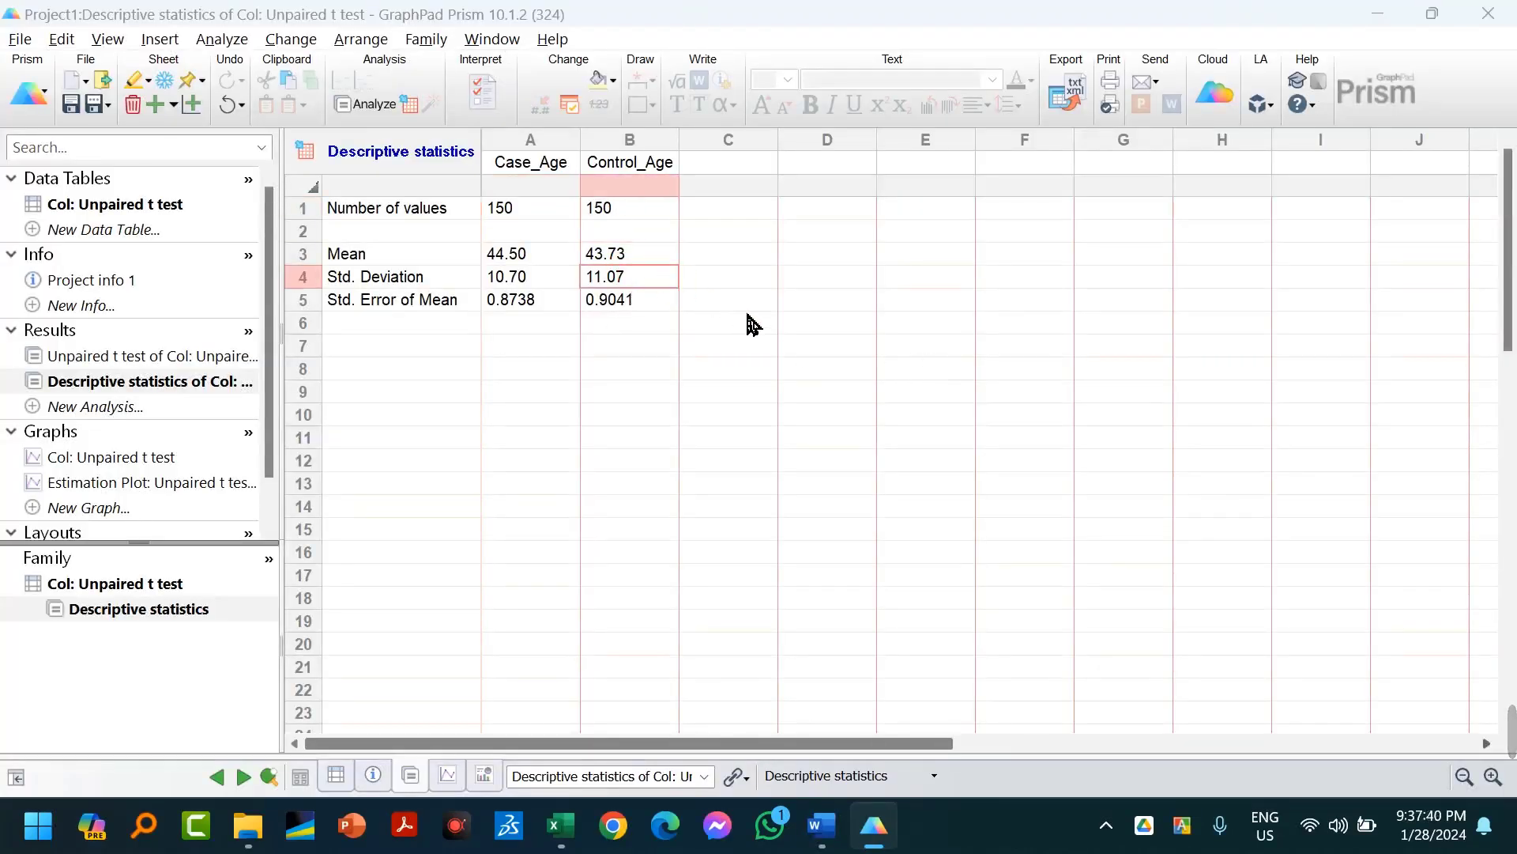
{"action": "key", "text": "alt+Tab"}
{"action": "key", "text": "alt+Tab"}
Go to the Case cell of Document1's Age Group row and switch to the descriptive statistics in Prism.
{"action": "left_click", "coordinate": [603, 352]}
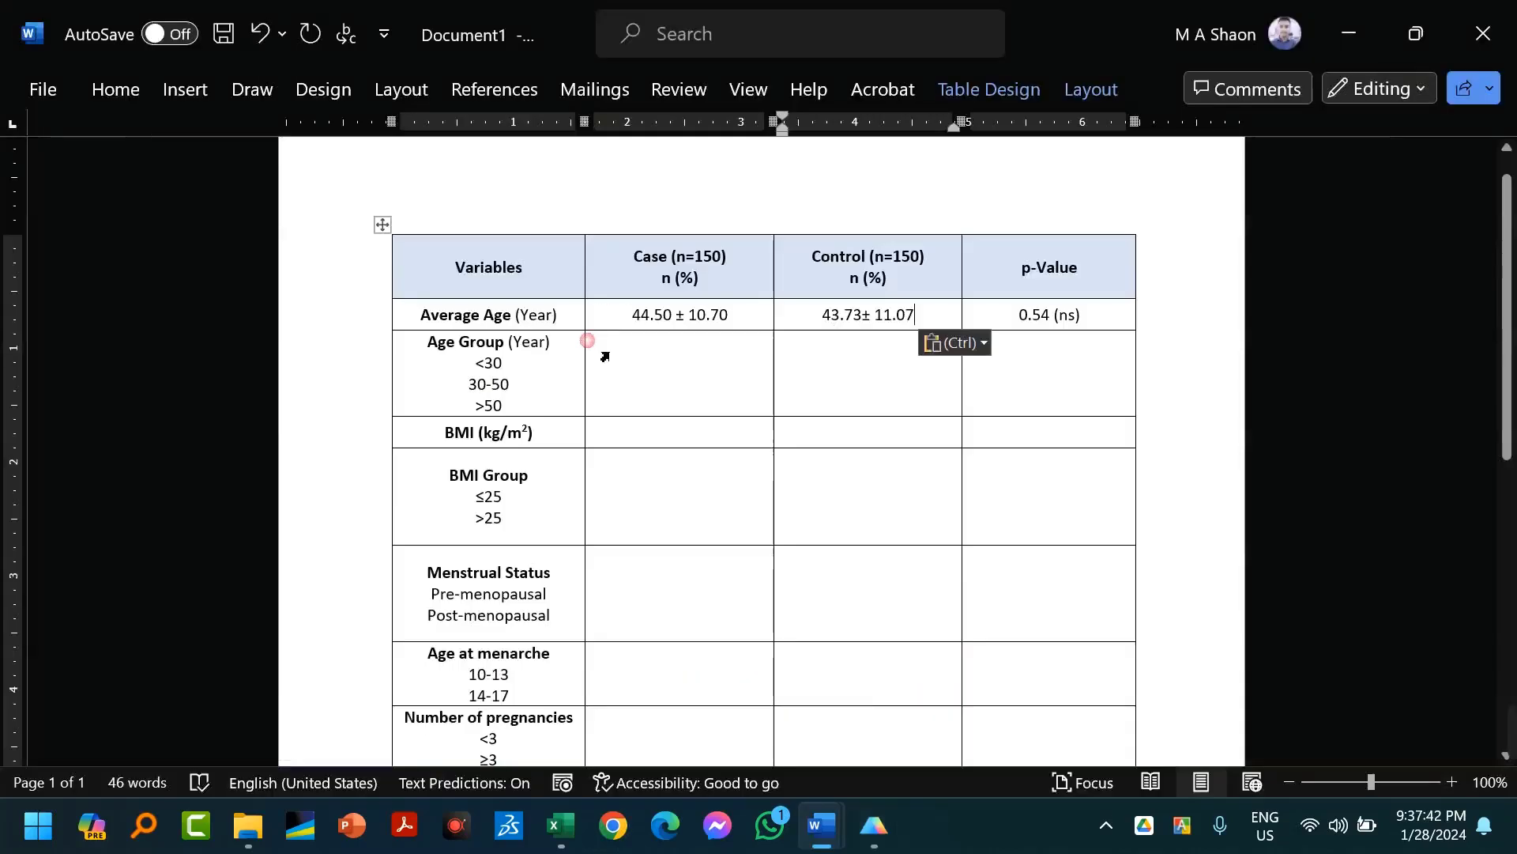
{"action": "left_click", "coordinate": [746, 366]}
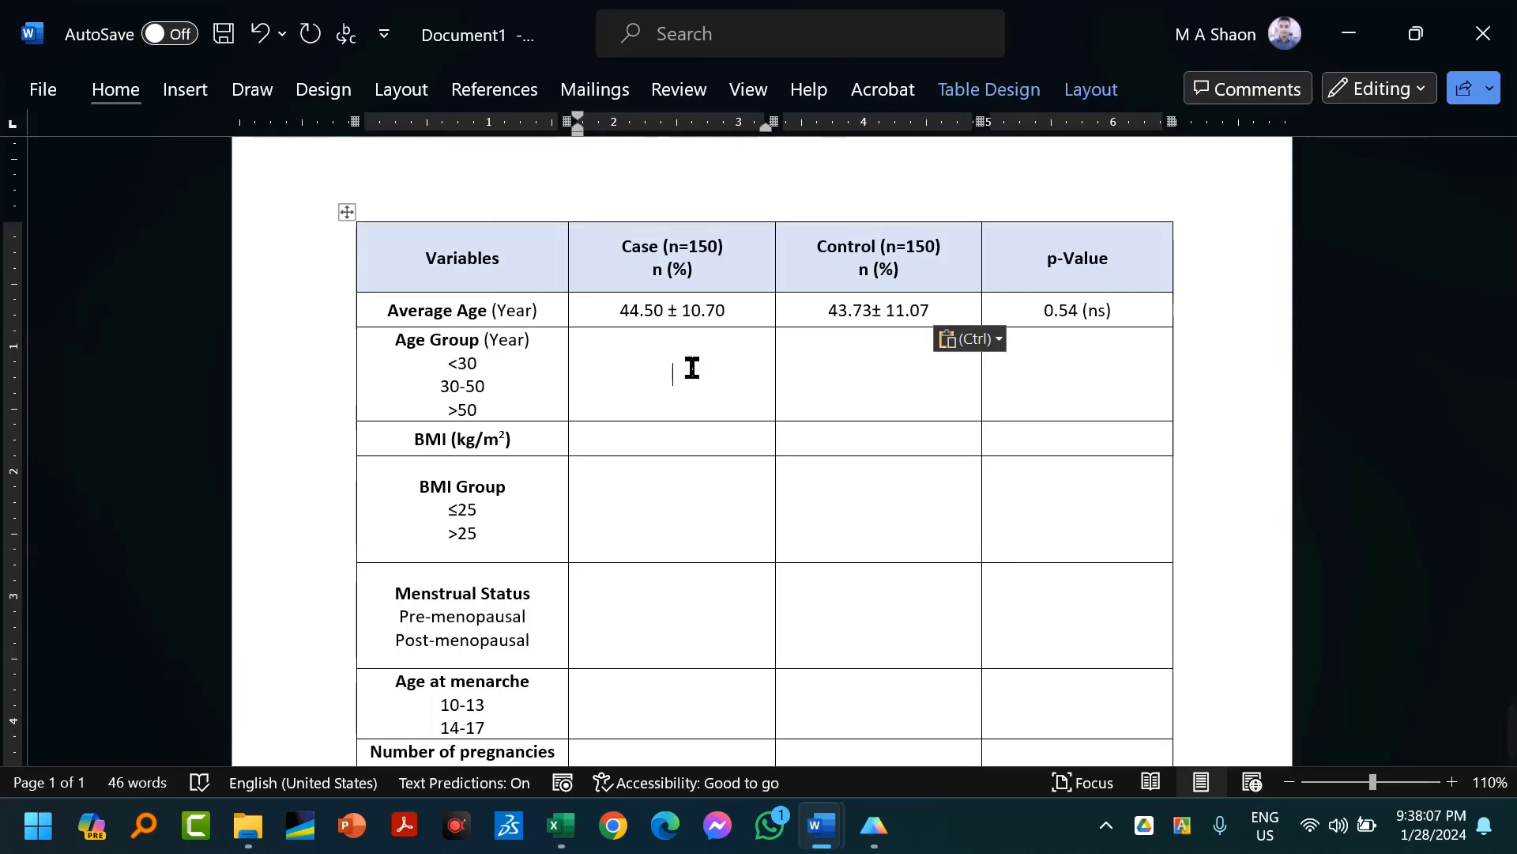
{"action": "key", "text": "alt+Tab"}
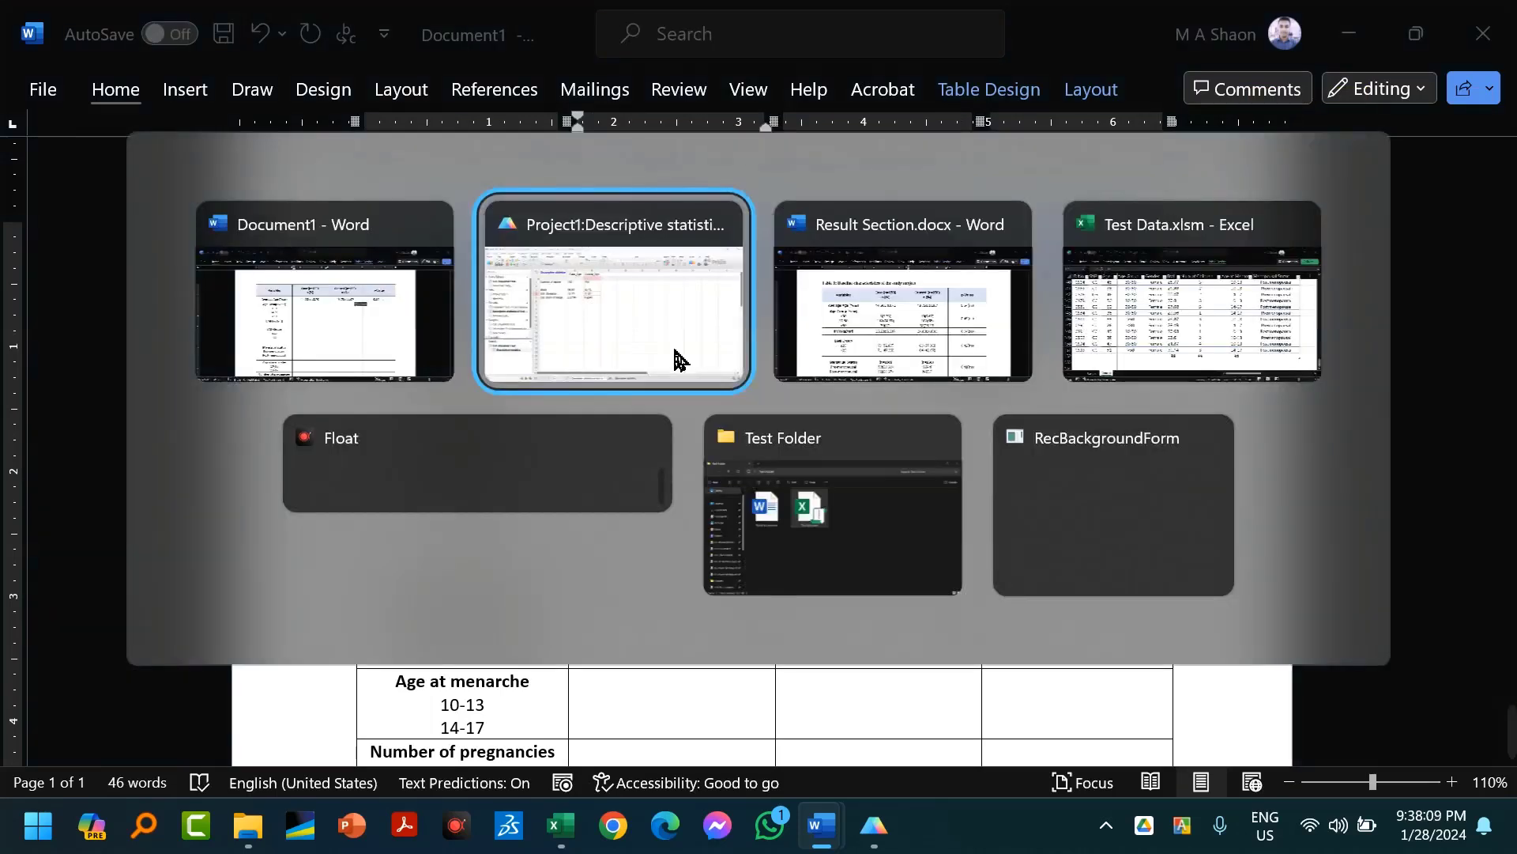
{"action": "left_click", "coordinate": [427, 310]}
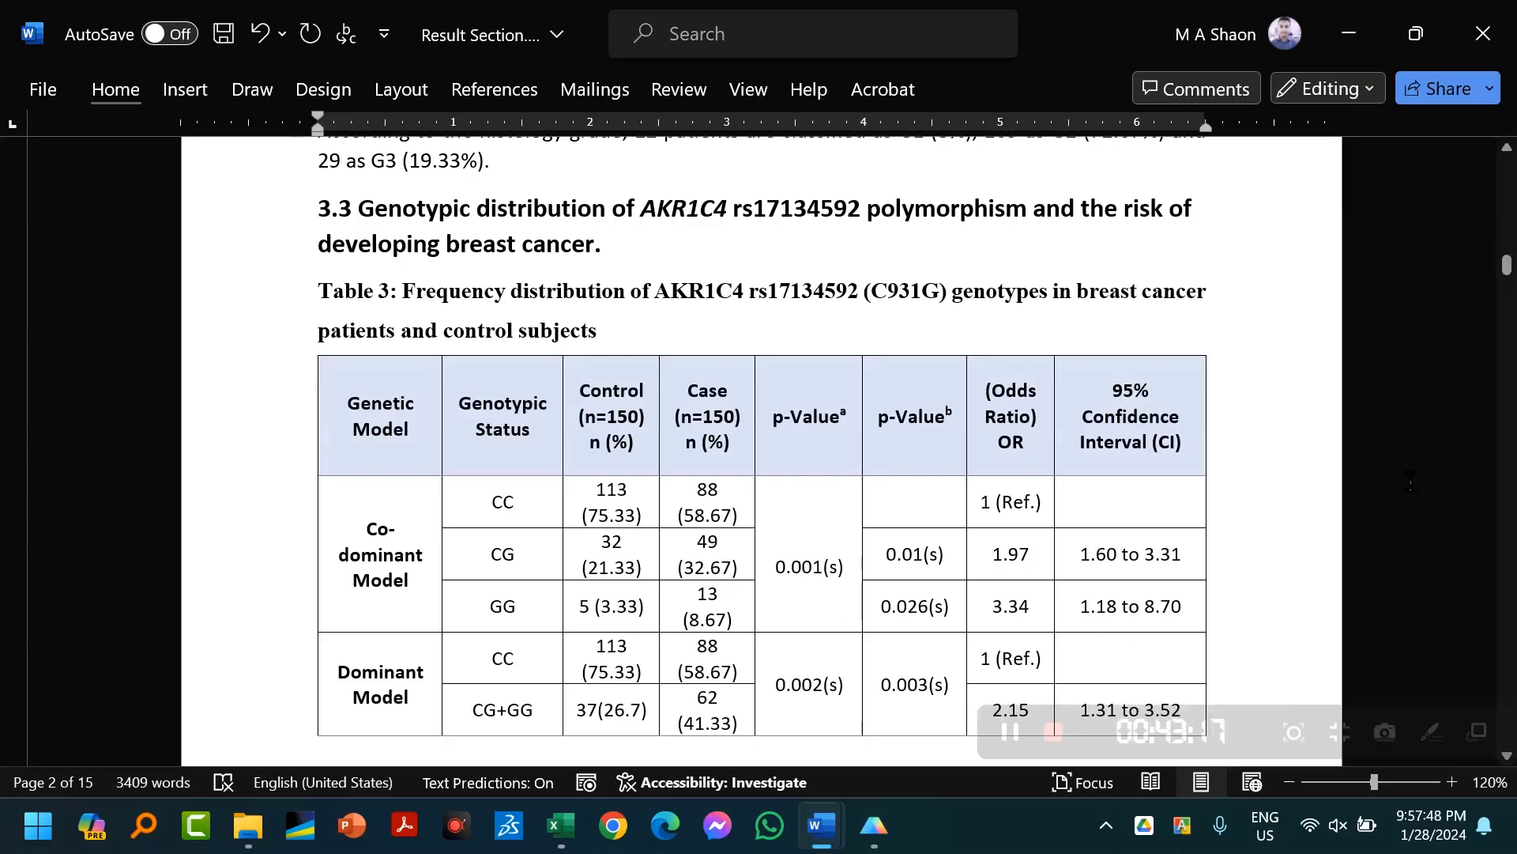
Examine Table 3 on AKR1C4 rs17134592 genotype frequencies in section 3.3 of Result Section.docx.
{"action": "scroll", "coordinate": [899, 420], "scroll_direction": "up", "scroll_amount": 1}
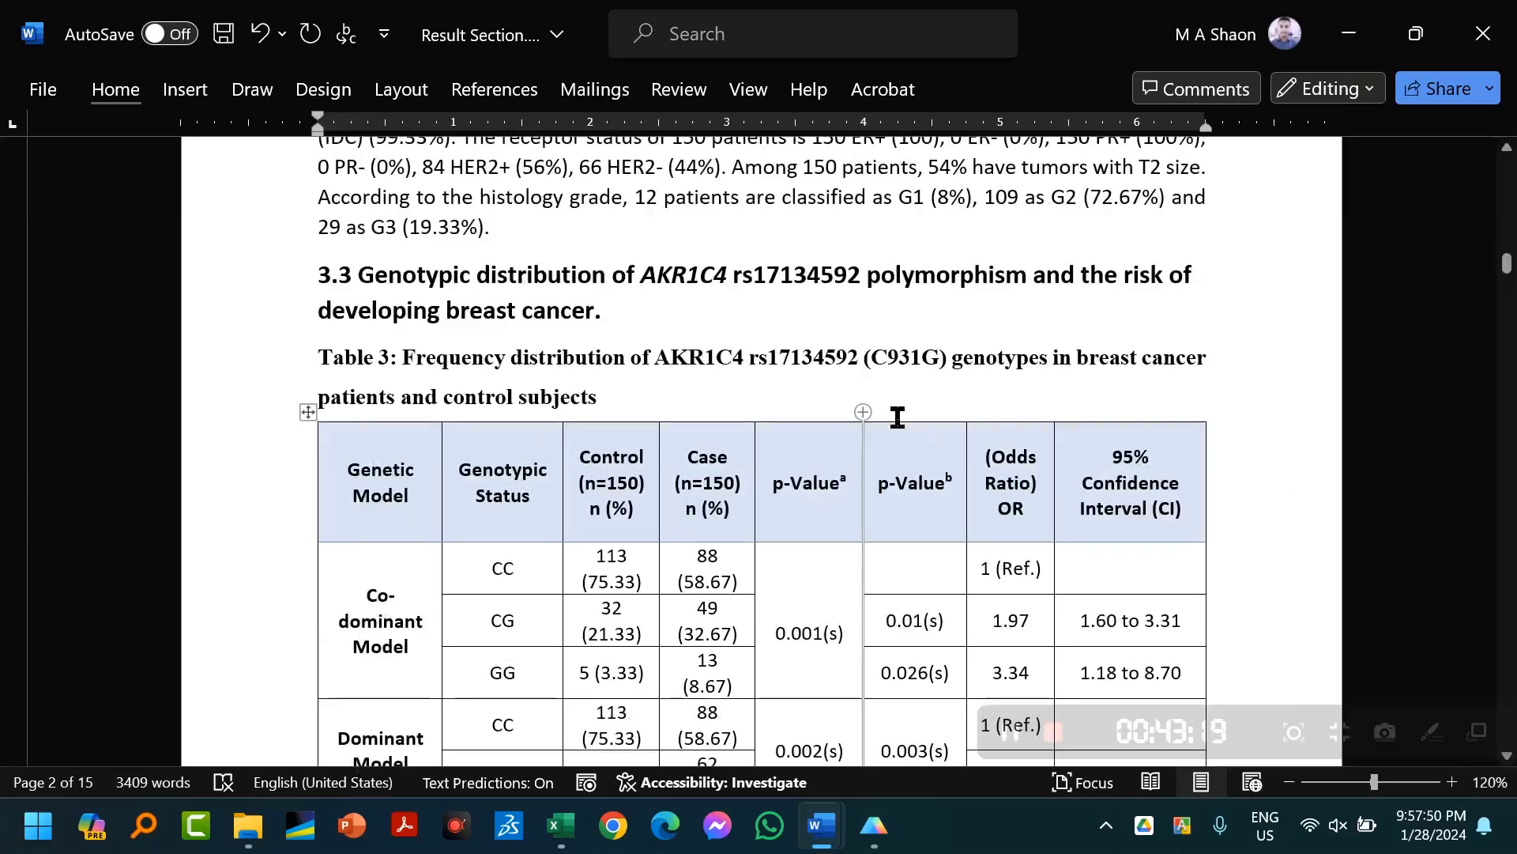